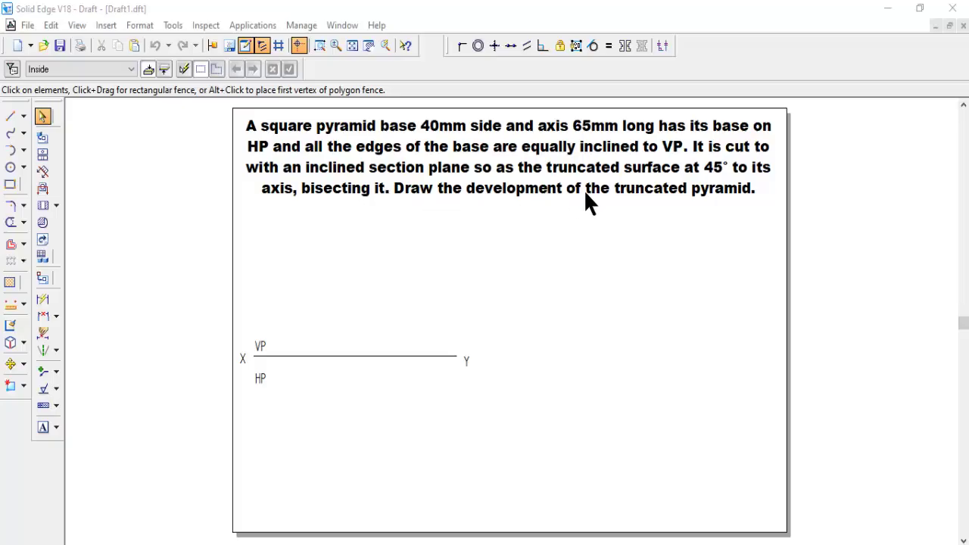
Draw a 40 mm by 40 mm square rotated 45 degrees below the XY line as the pyramid's base in the top view
left_click(10, 116)
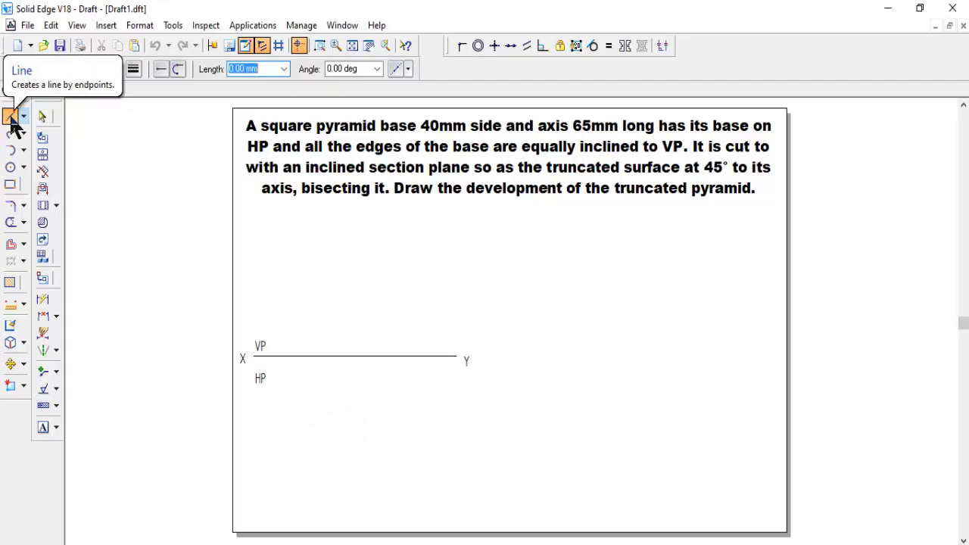
left_click(9, 186)
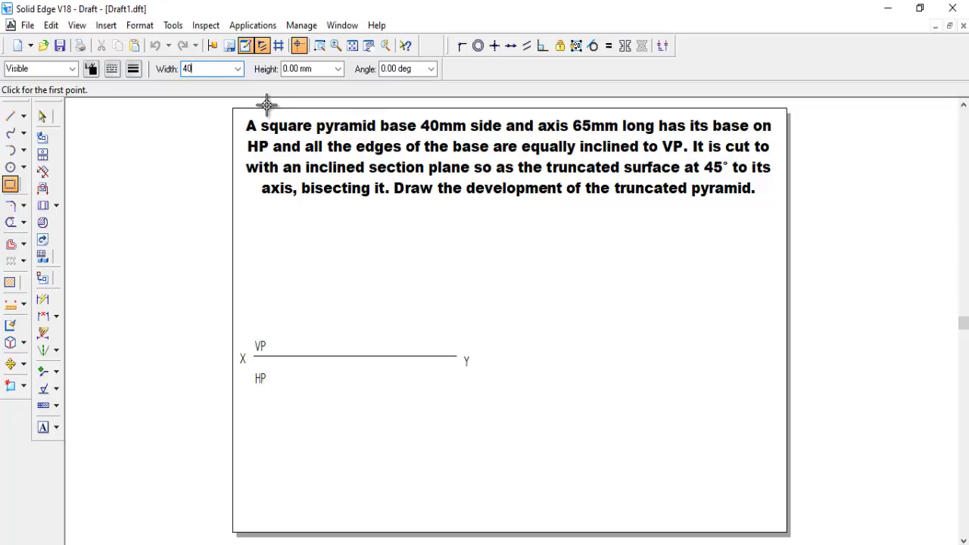
key("Tab")
type("4")
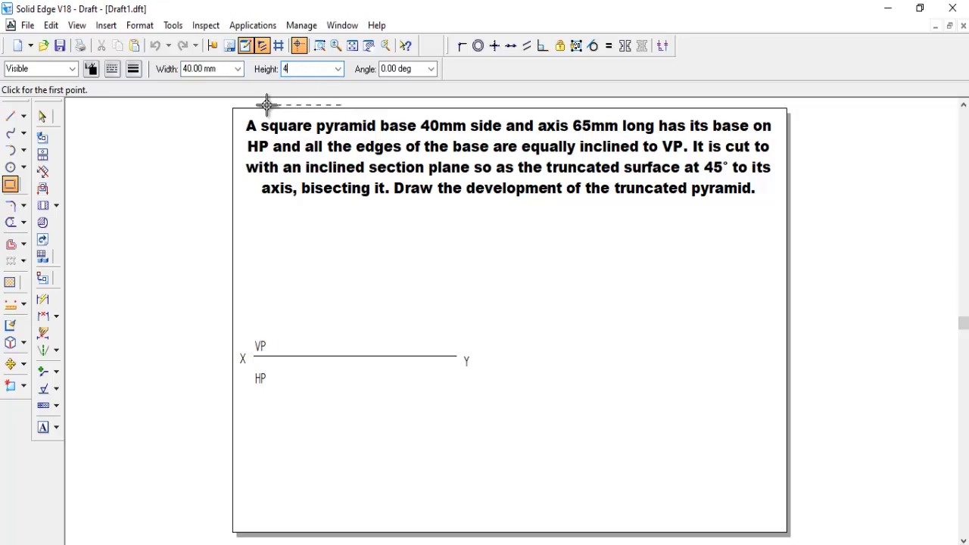
type("0")
key("Tab")
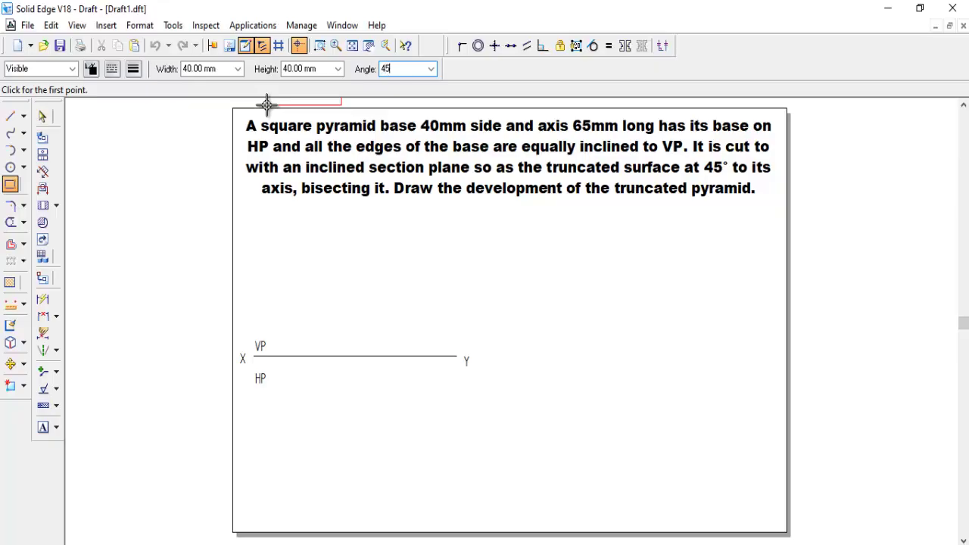
key("Tab")
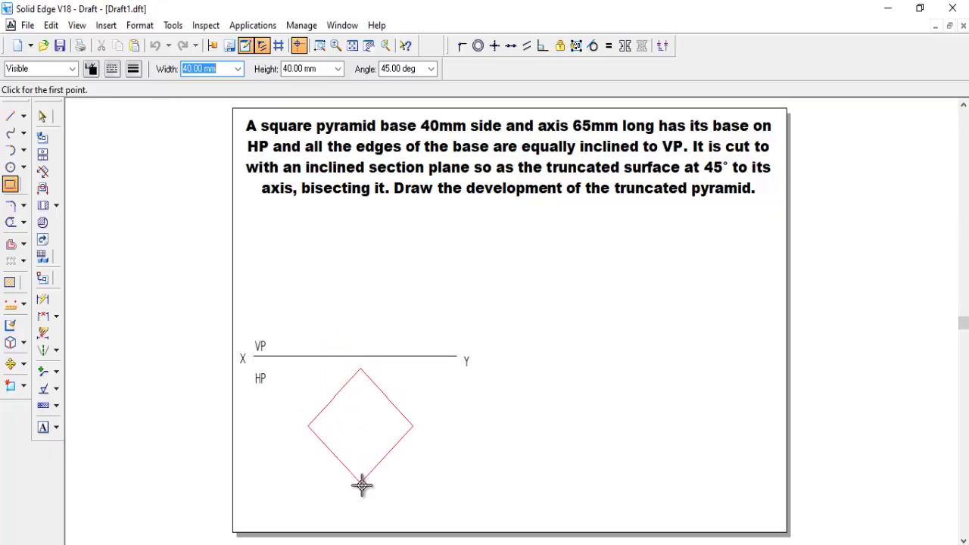
left_click(371, 489)
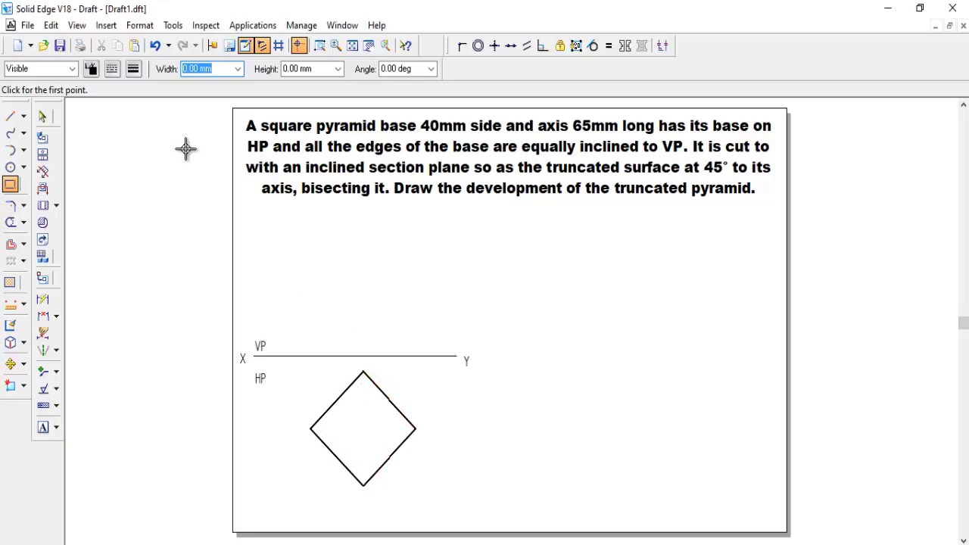
Draw the horizontal and vertical diagonals of the square base in the Normal line style
left_click(9, 118)
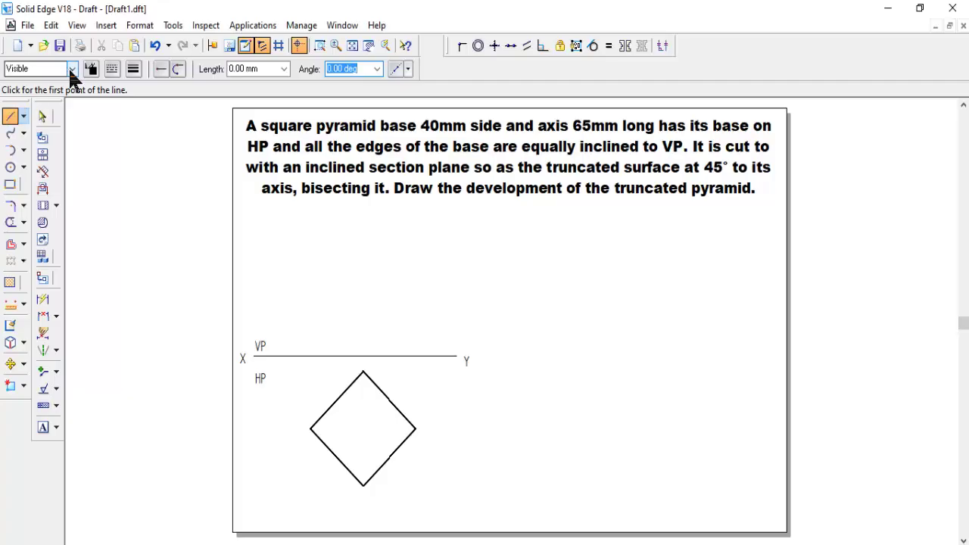
left_click(72, 68)
left_click(37, 143)
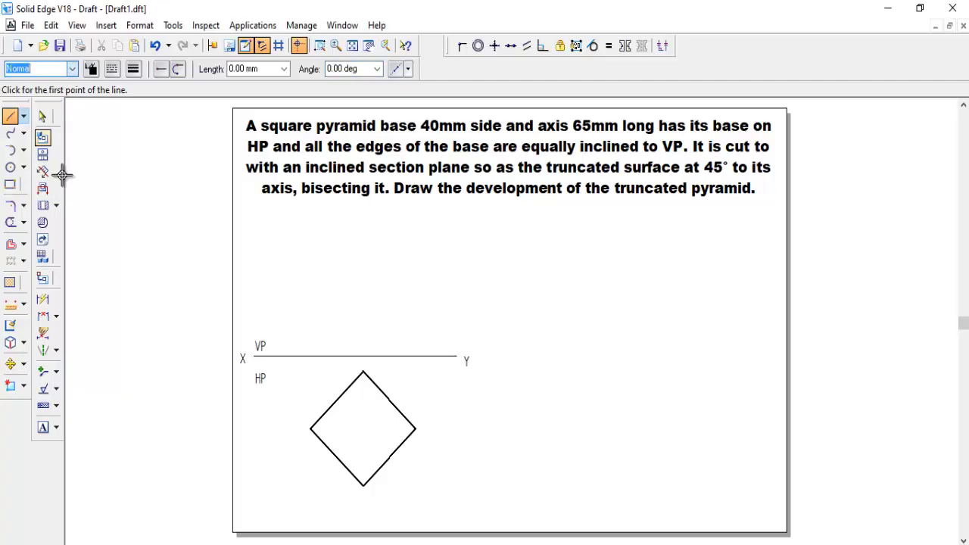
left_click(312, 429)
left_click(416, 430)
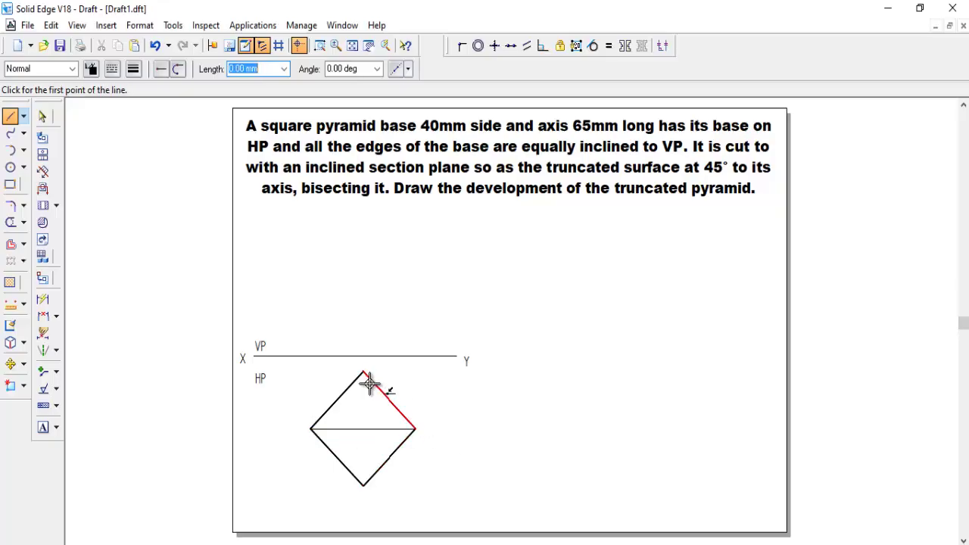
left_click(363, 372)
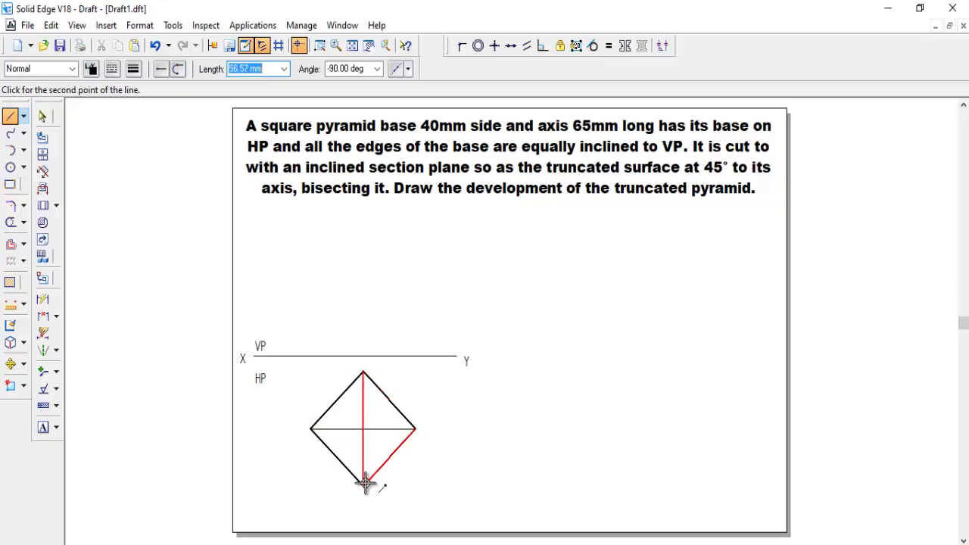
left_click(365, 484)
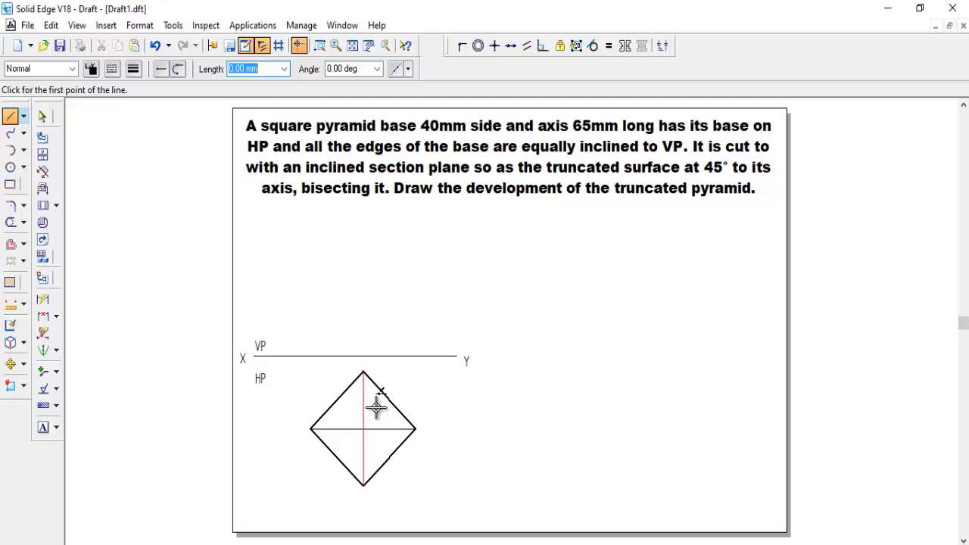
Label the base corners a, b, c and d counterclockwise from the left corner, and the centre o
left_click(43, 428)
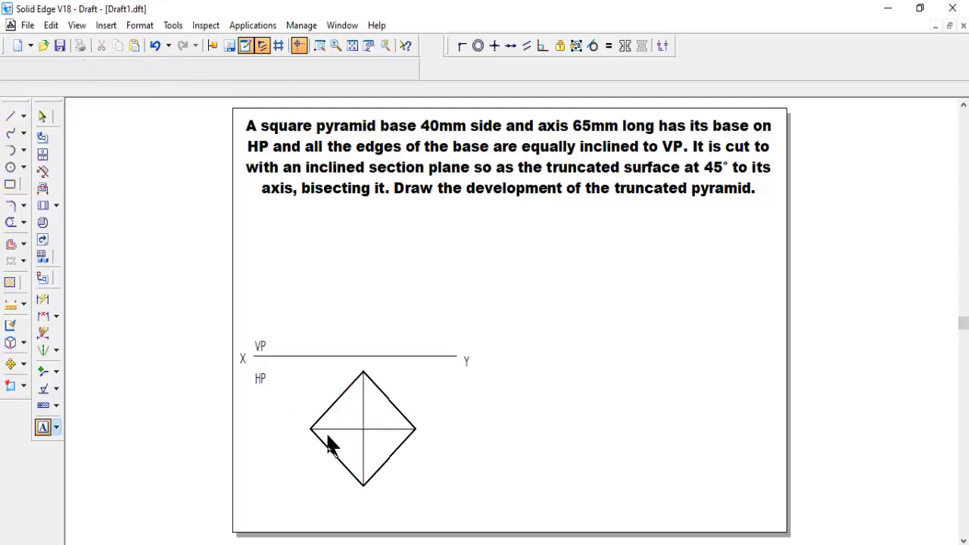
left_click(299, 424)
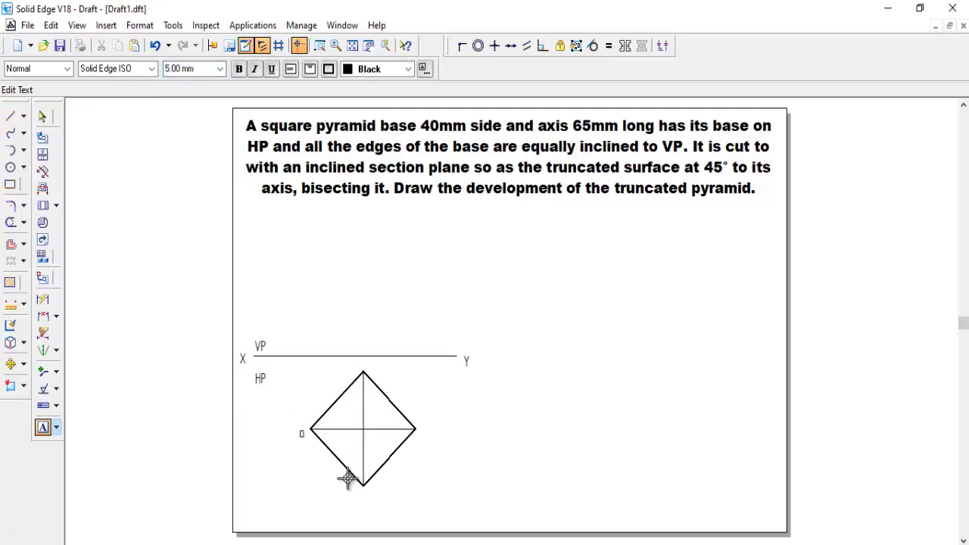
left_click(365, 498)
type("b")
left_click(426, 420)
type("c")
left_click(344, 364)
type("d")
key("Escape")
Draw vertical projectors from base corners a, d and c up to the XY line
left_click(10, 116)
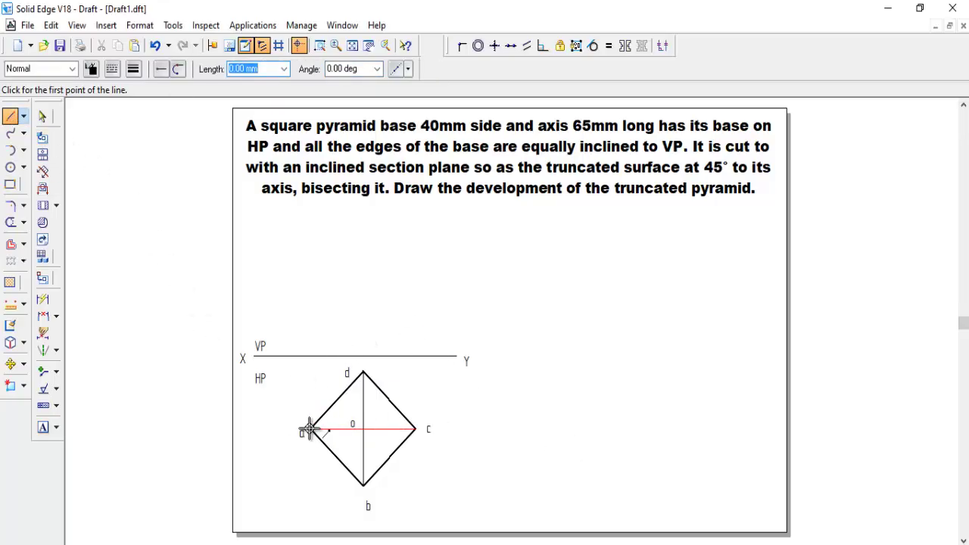
left_click(311, 429)
left_click(311, 356)
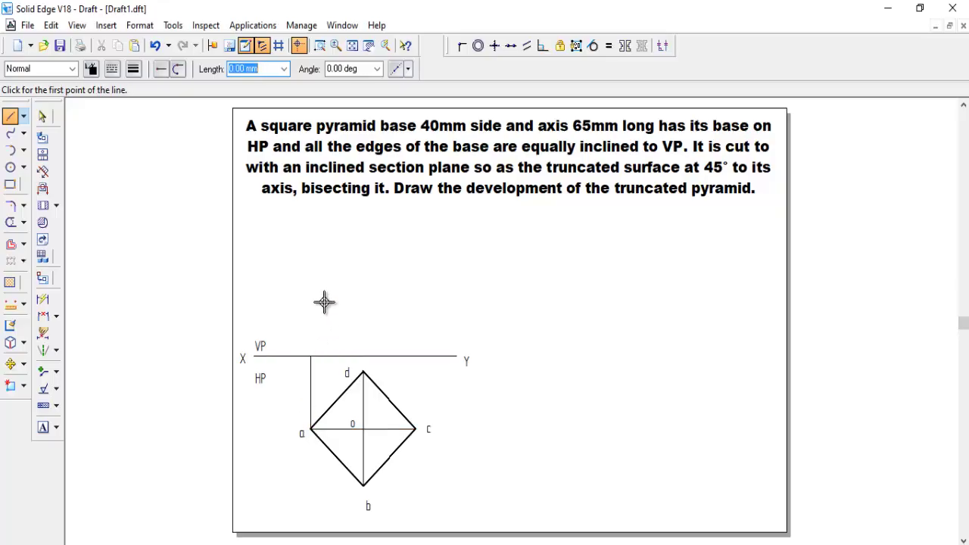
left_click(364, 371)
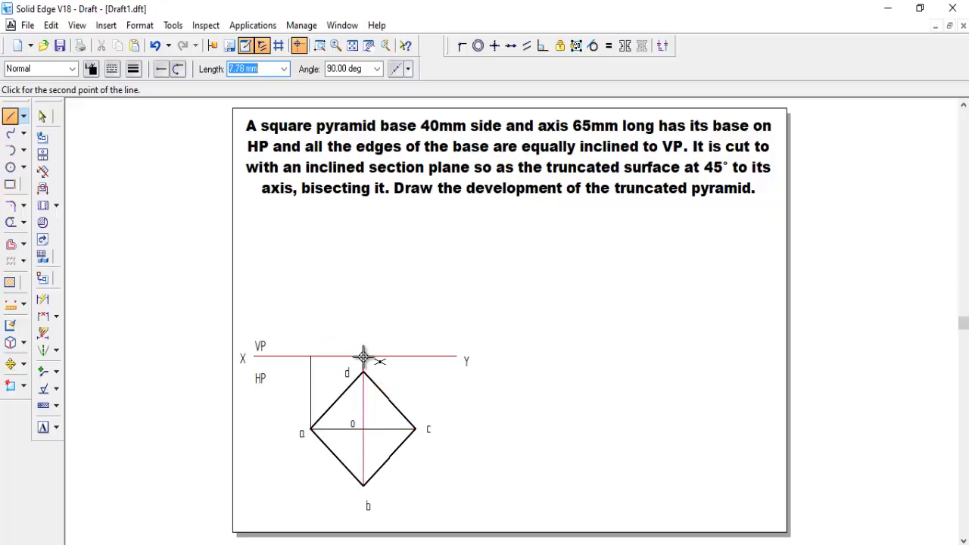
left_click(364, 356)
left_click(415, 430)
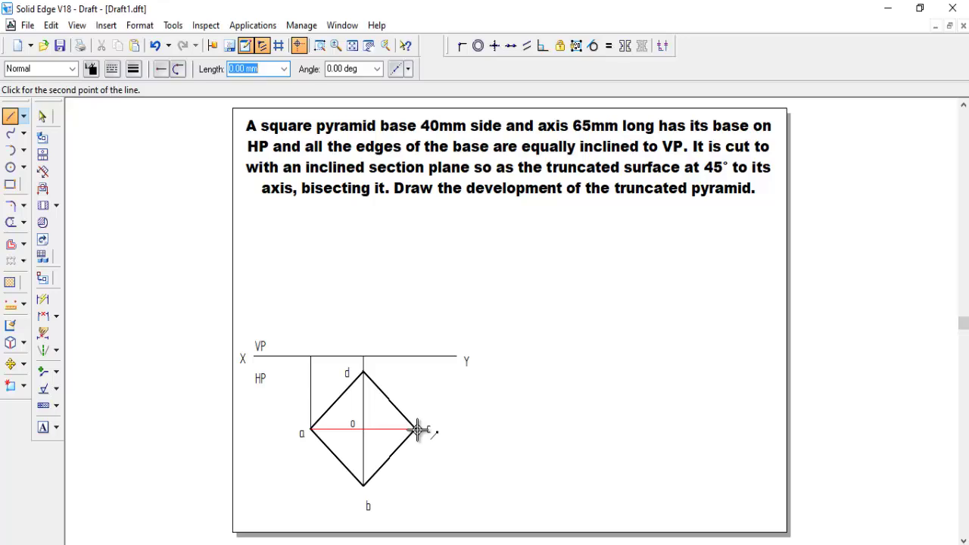
left_click(415, 356)
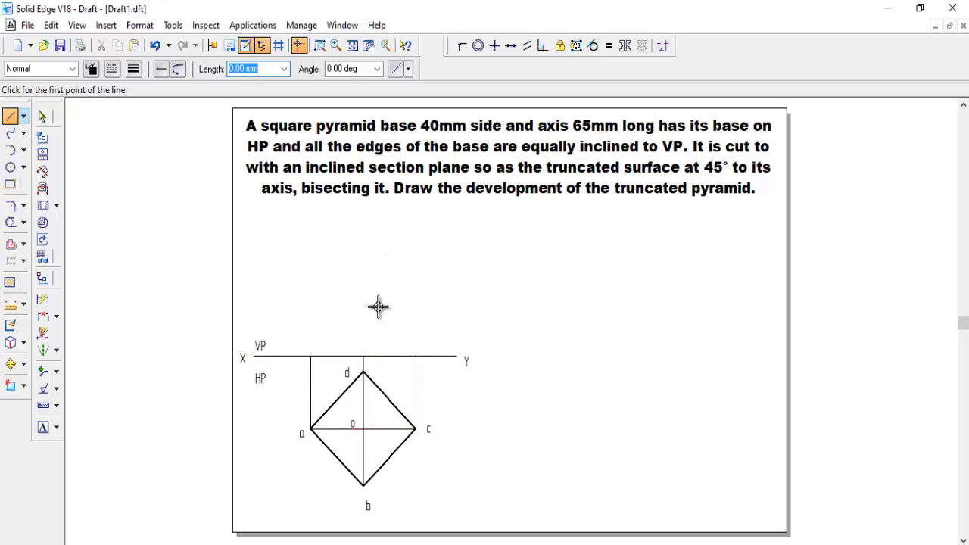
Draw the pyramid's 65 mm vertical axis upward from the point where the middle projector meets the XY line
left_click(364, 353)
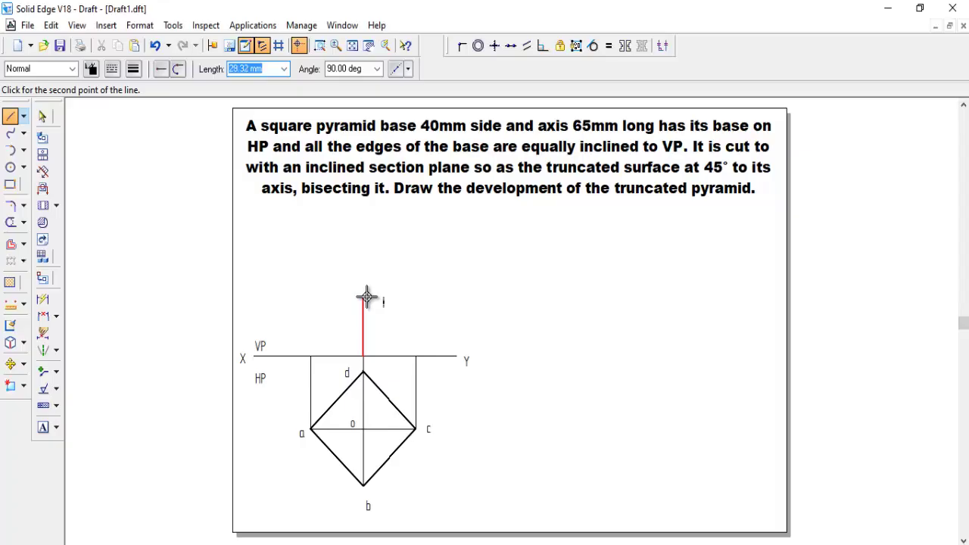
key("Tab")
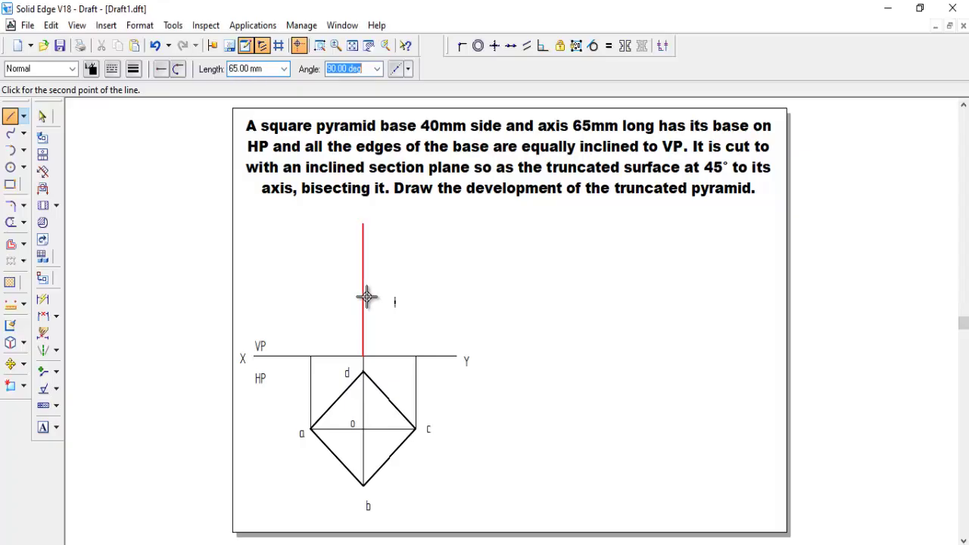
key("Return")
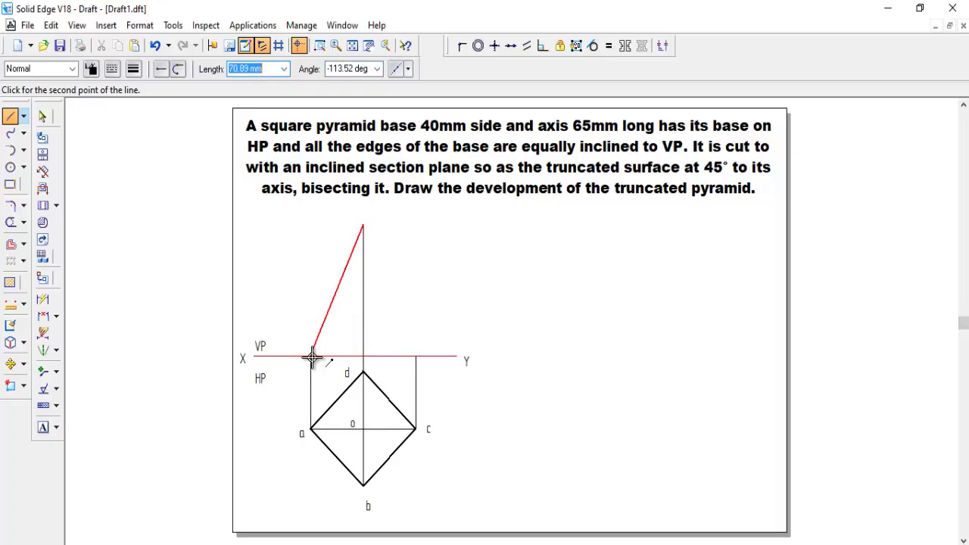
Draw the two slanted front-view edges joining the apex to the outer projectors' ends on the XY line
left_click(312, 356)
right_click(415, 359)
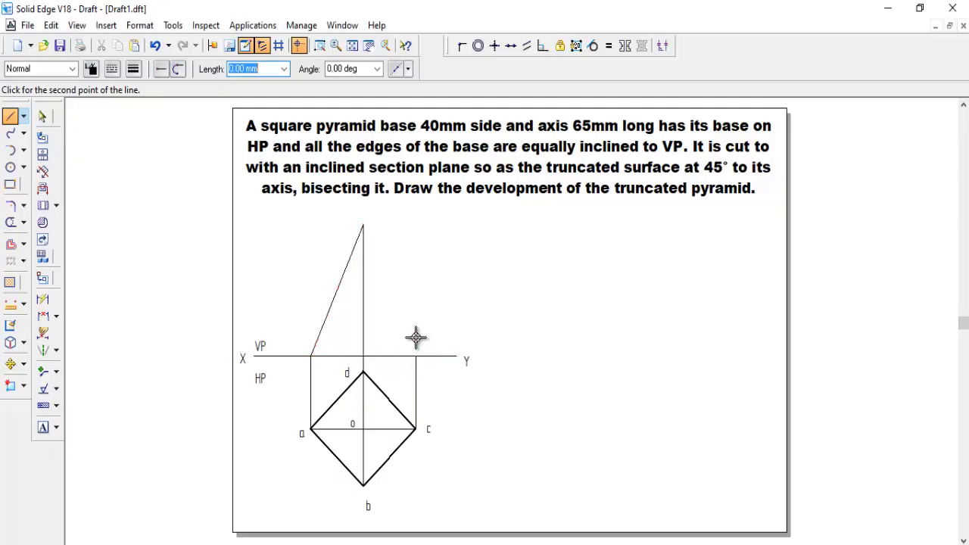
left_click(416, 356)
left_click(364, 226)
right_click(363, 226)
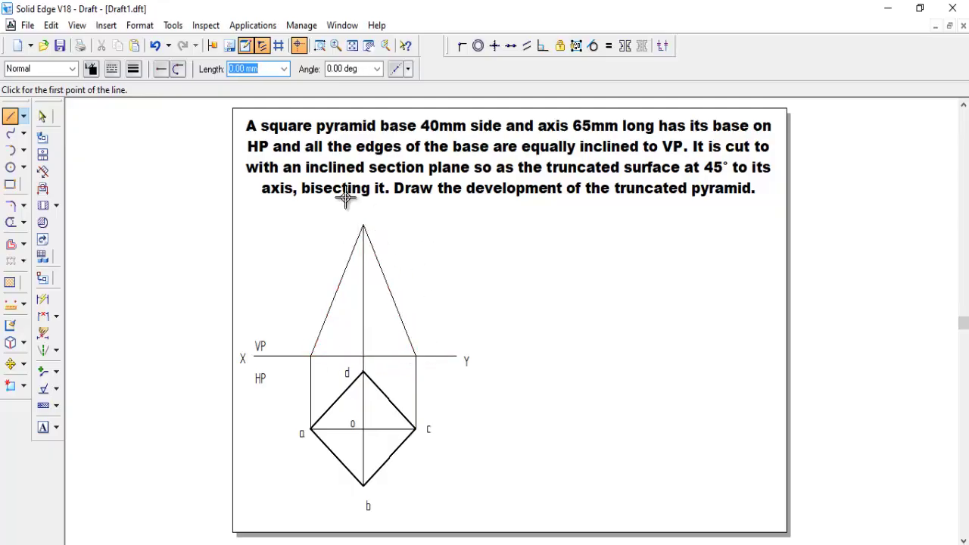
Label the front view's base points a', b'(d') and c', and its apex o'
left_click(42, 437)
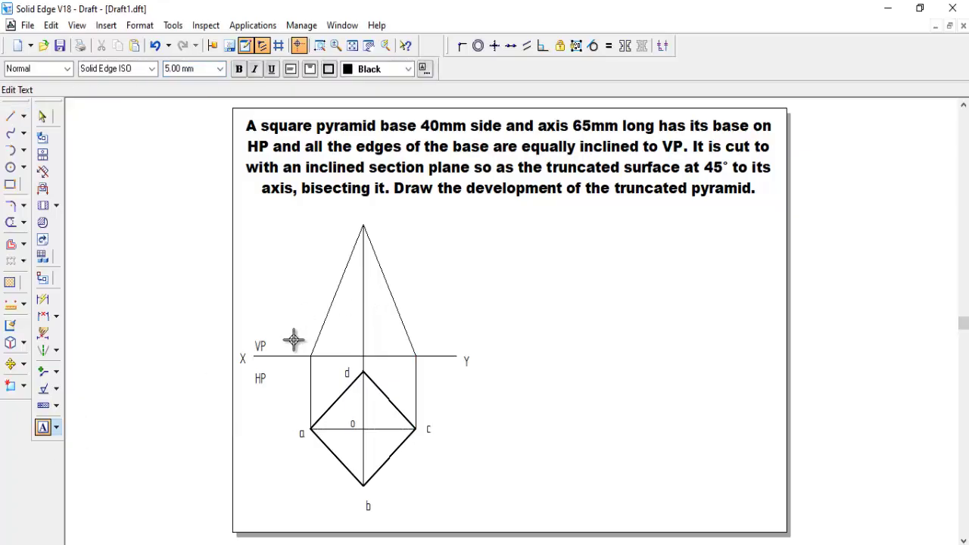
type("a'")
left_click(426, 342)
type("c")
type("o'")
Draw a Cutting Plane style line at 45 degrees from the axis midpoint, up past the right slanted edge
left_click(10, 118)
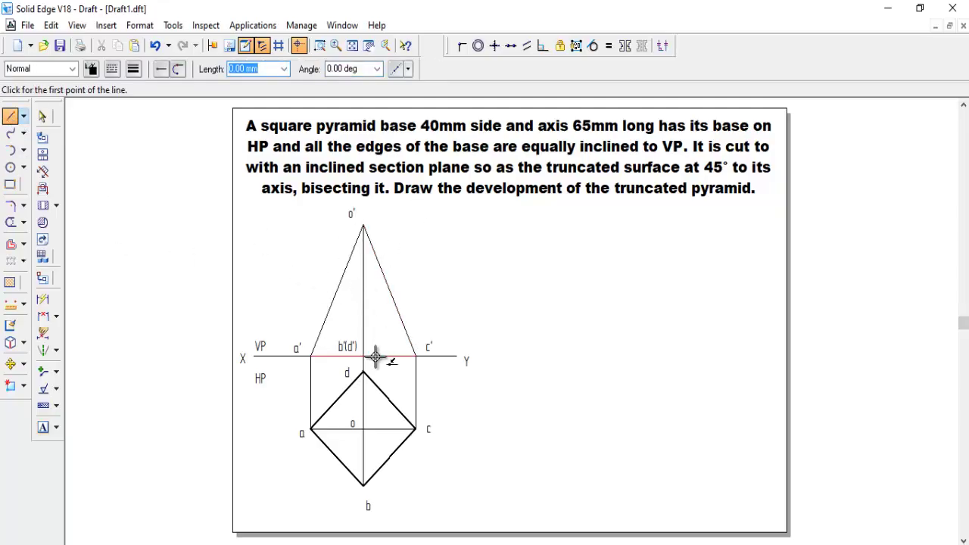
left_click(72, 69)
left_click(50, 100)
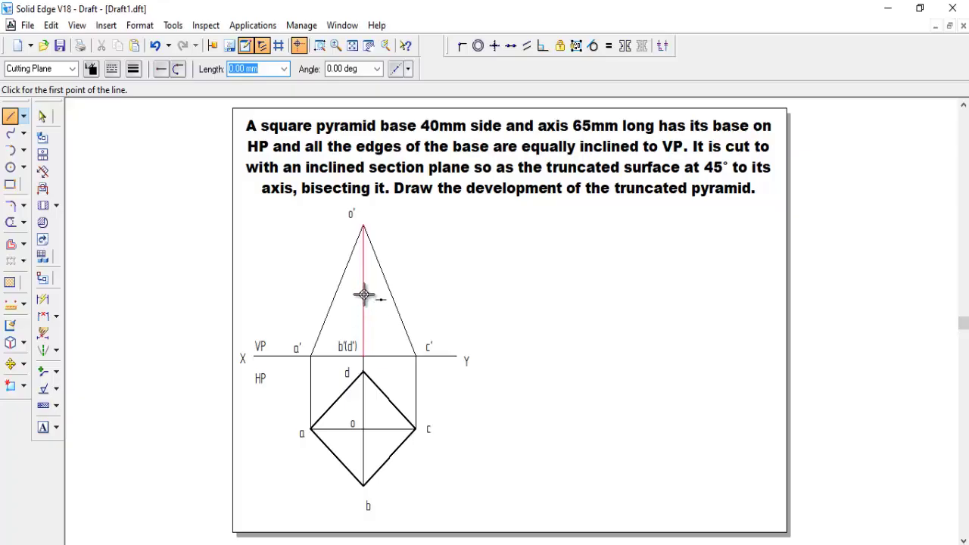
left_click(364, 294)
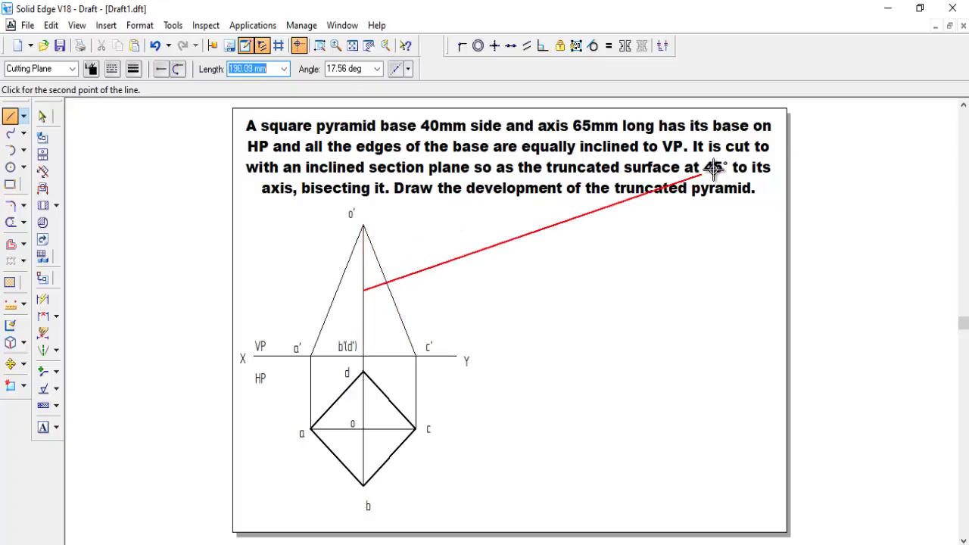
left_click(359, 69)
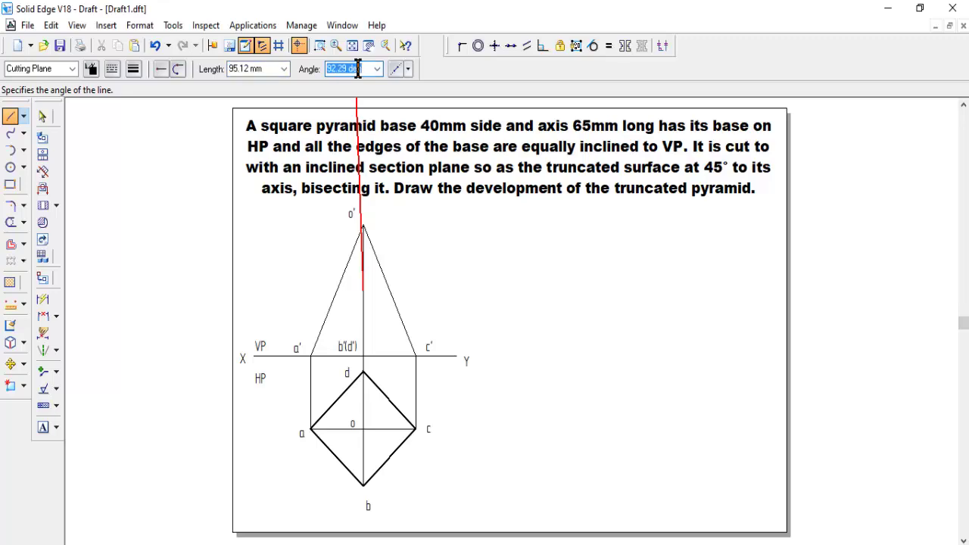
type("45")
key("Tab")
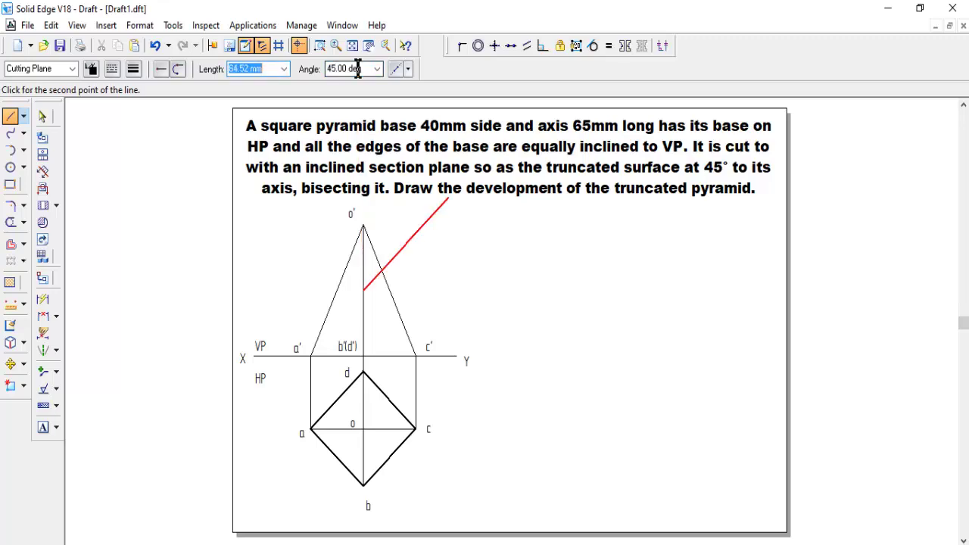
left_click(400, 241)
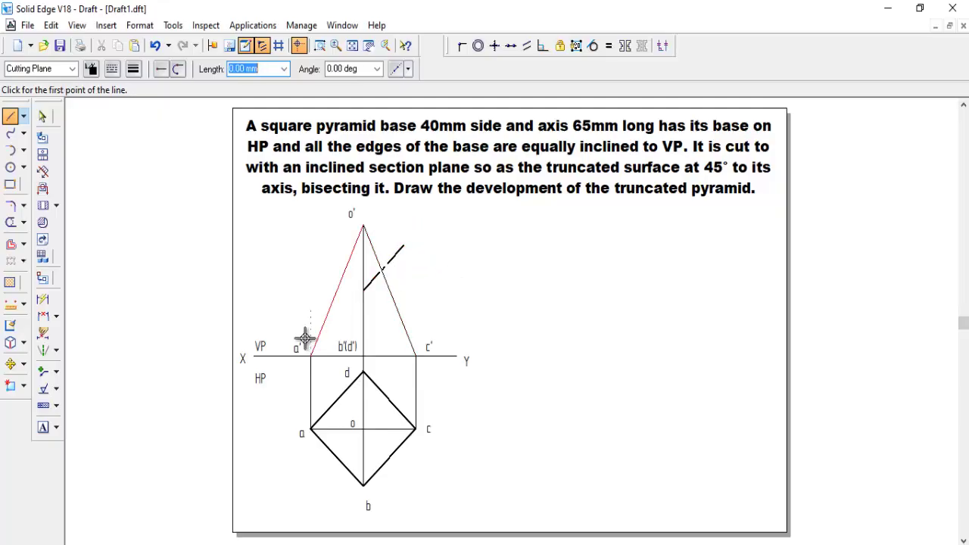
Extend the lower end of the cutting-plane line past the left slanted edge to the XY line
left_click(25, 224)
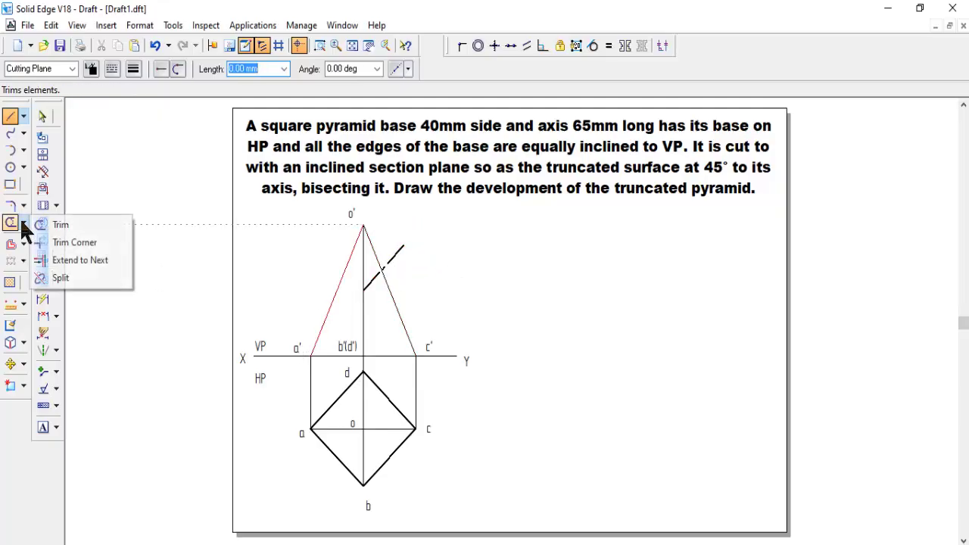
left_click(71, 260)
left_click(342, 314)
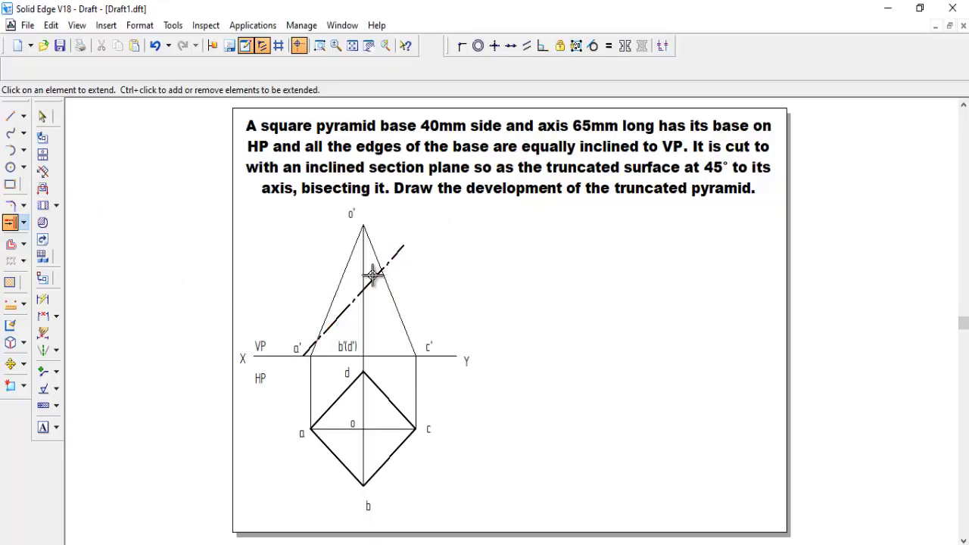
Outline the truncated pyramid's front view below the cutting plane with Visible style lines, including the cut slanted edges, base and axis edge
left_click(10, 116)
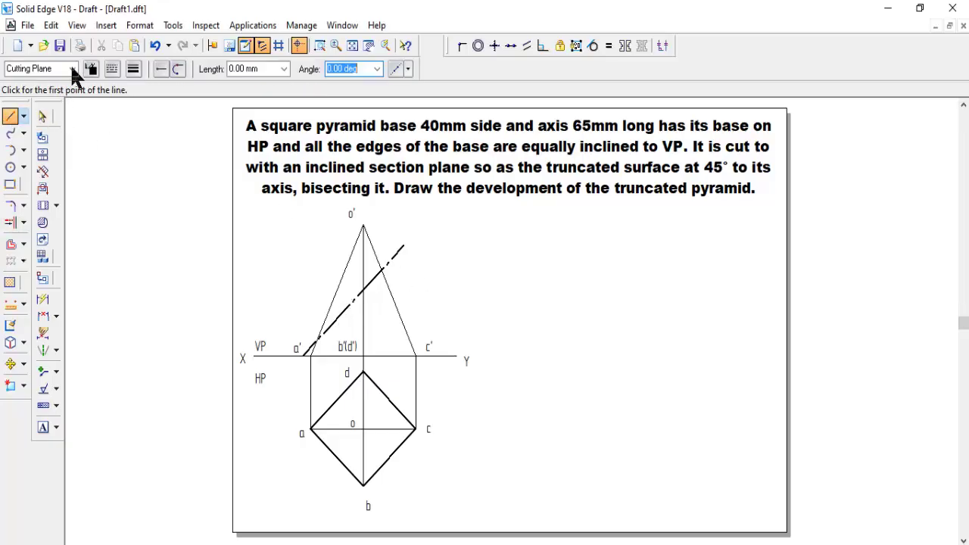
left_click(72, 69)
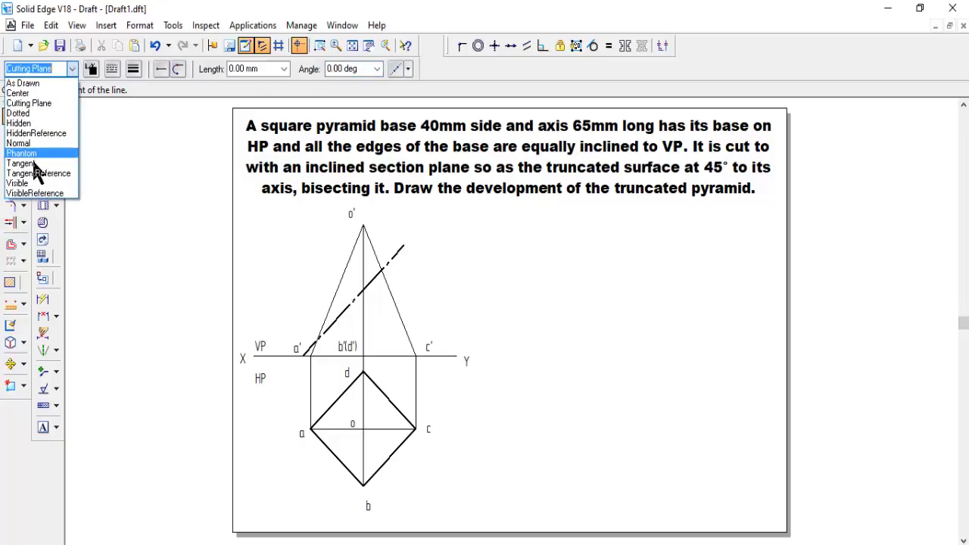
left_click(23, 183)
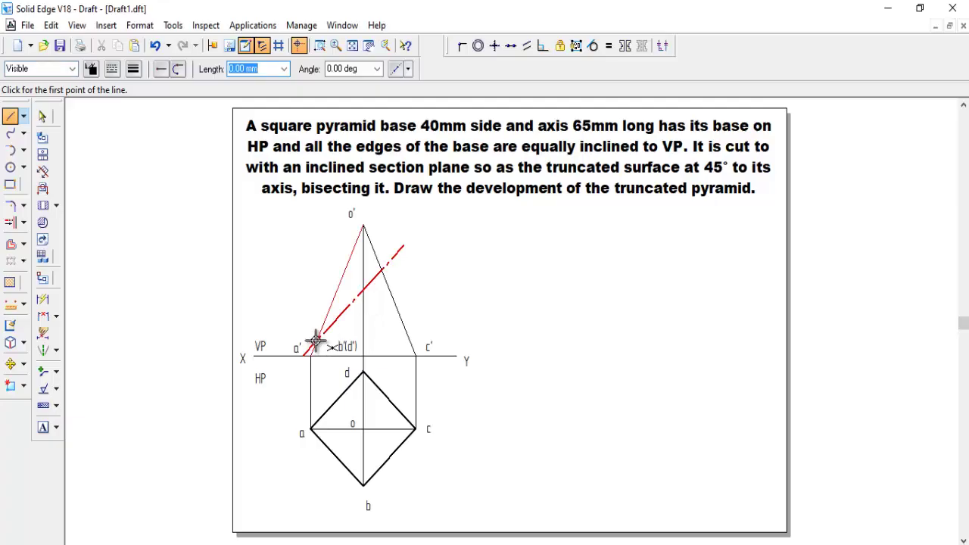
left_click(320, 44)
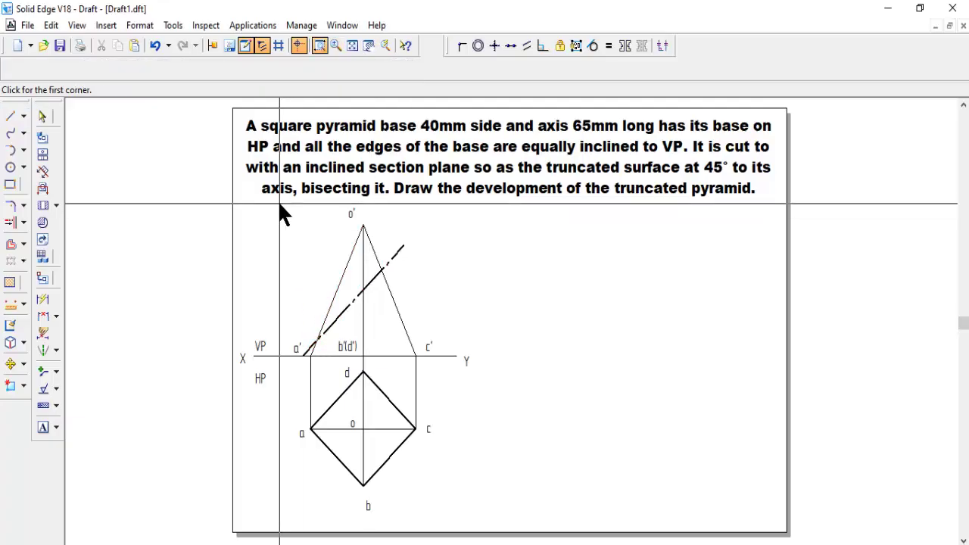
left_click(255, 225)
left_click(522, 485)
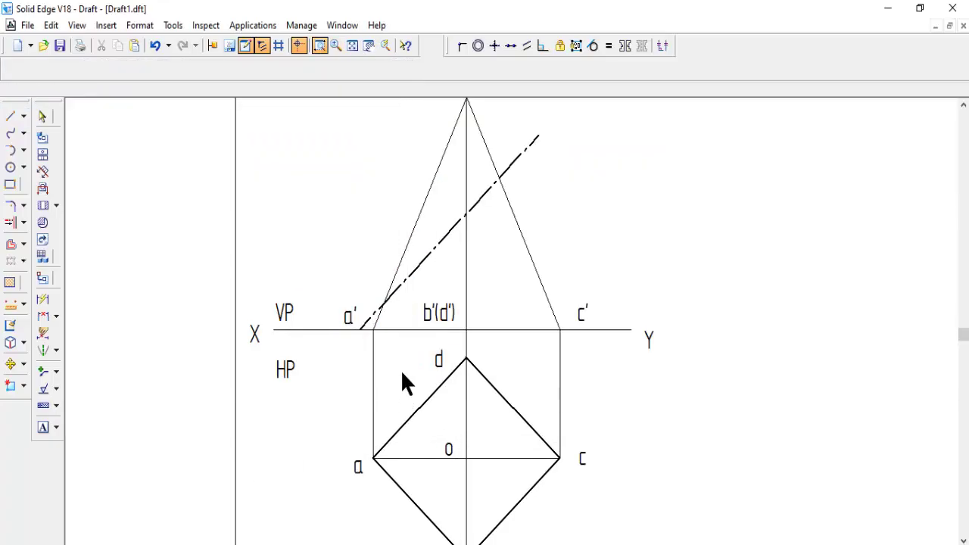
left_click(383, 307)
left_click(373, 330)
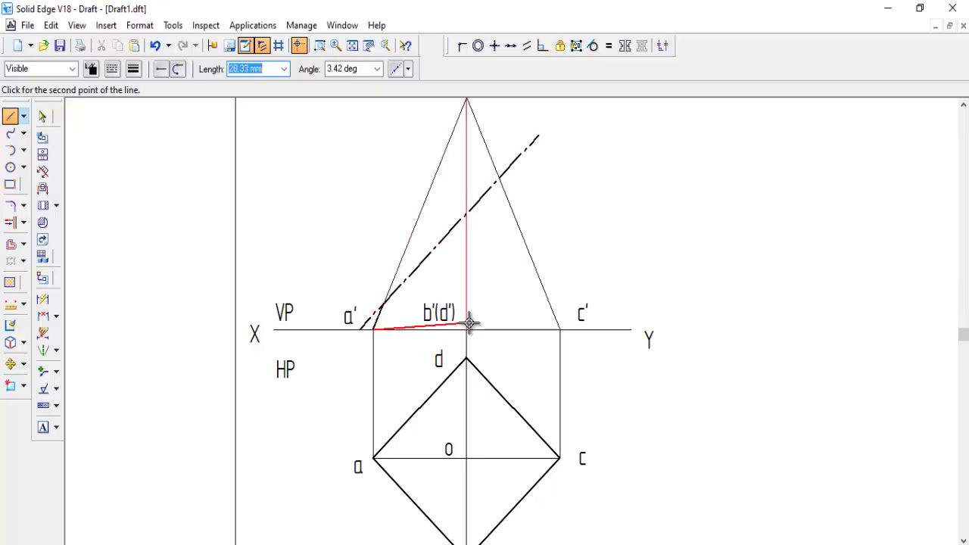
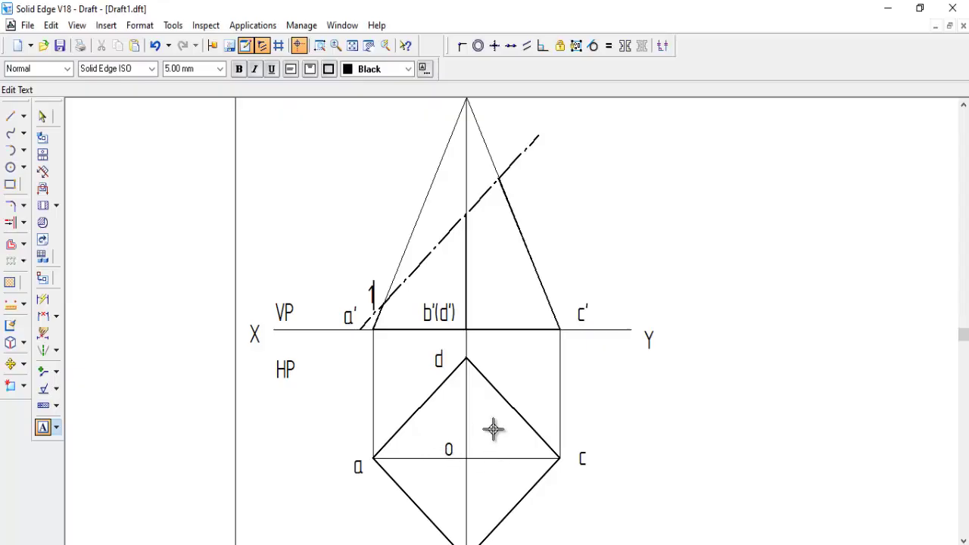
Label the points where the cutting plane crosses the front-view edges 1, 2, 3 and 4
scroll(477, 326, "down", 1)
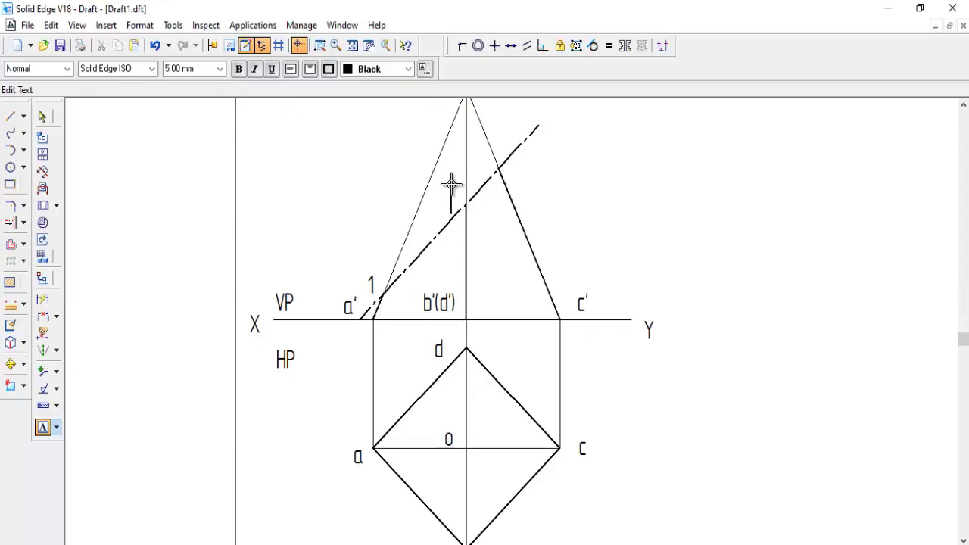
type("2")
scroll(471, 469, "down", 4)
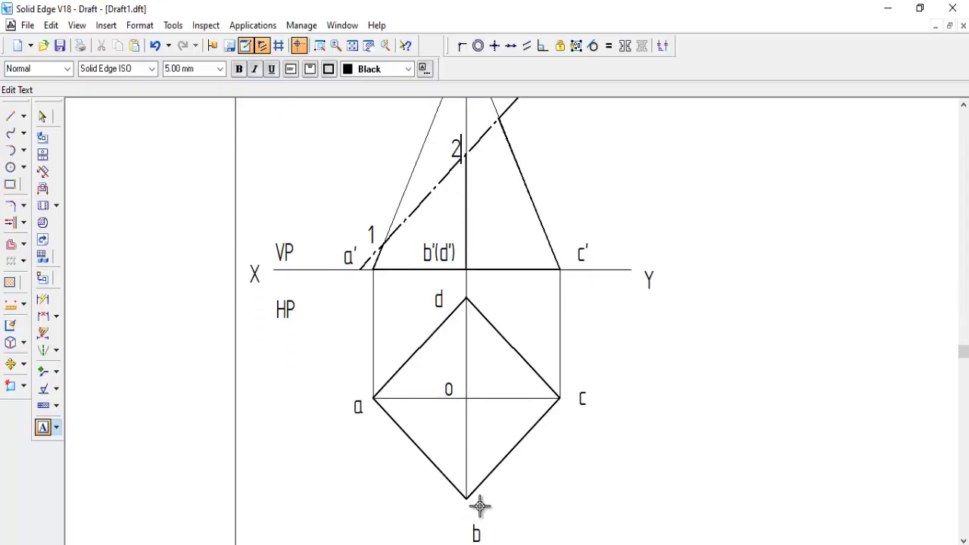
scroll(477, 500, "up", 9)
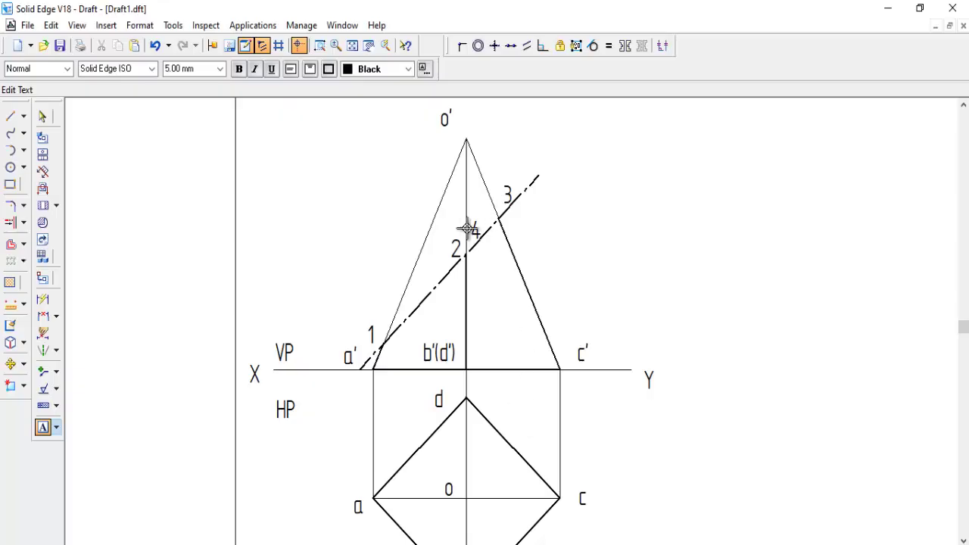
Draw Normal style vertical projectors from points 1 and 3 down to the top view's horizontal diagonal ac
scroll(502, 189, "down", 2)
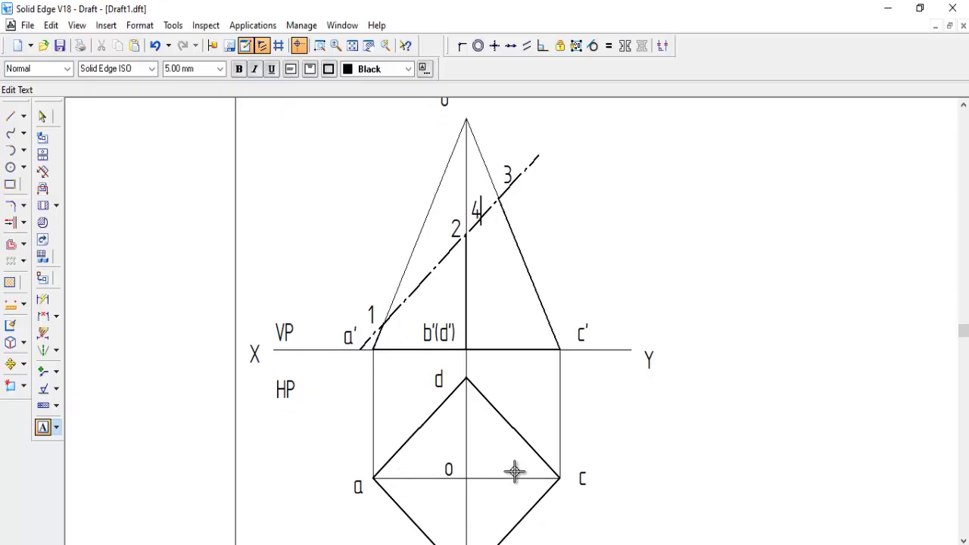
left_click(11, 121)
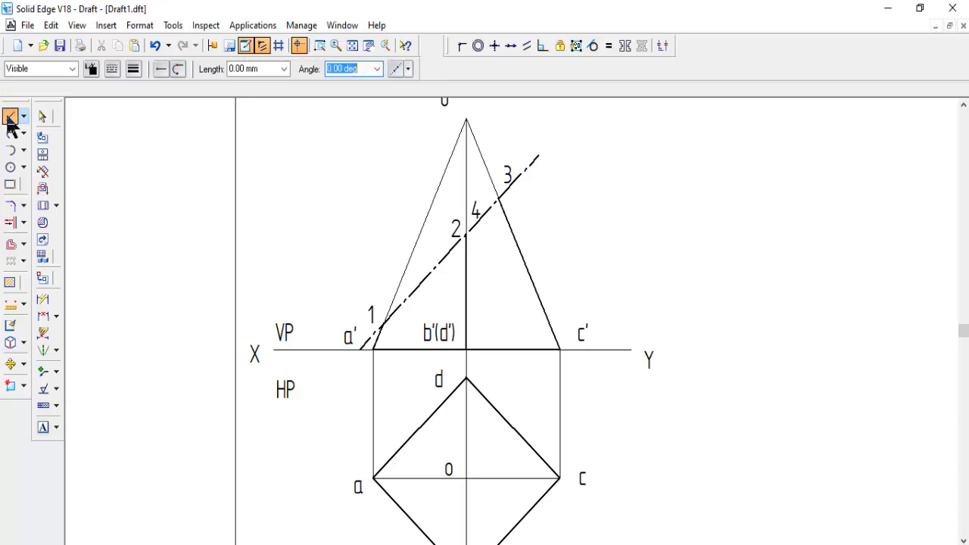
left_click(72, 68)
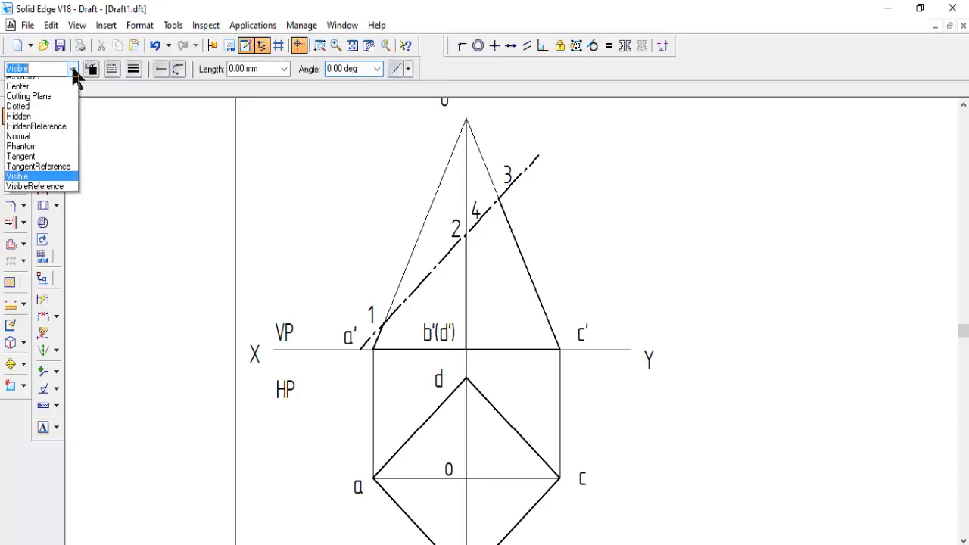
left_click(19, 143)
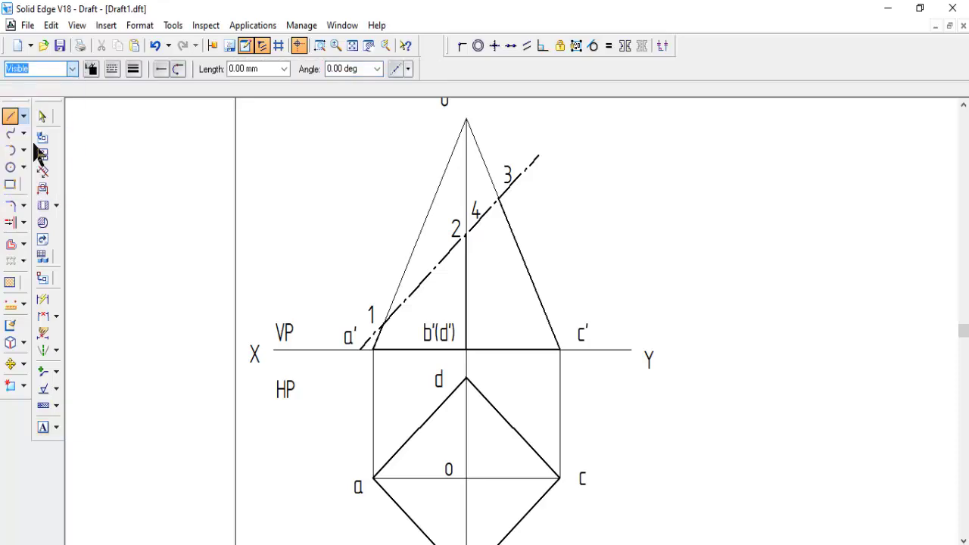
left_click(384, 325)
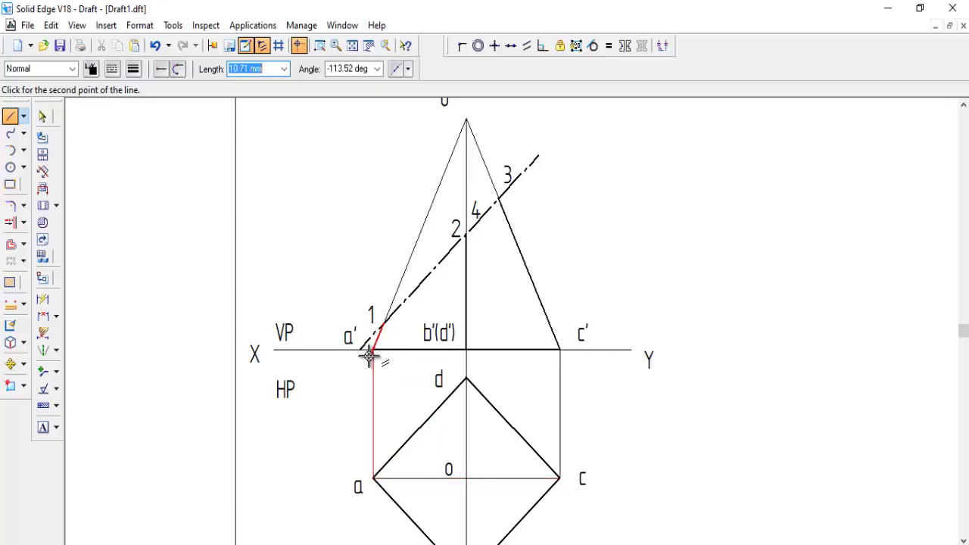
left_click(384, 477)
right_click(433, 454)
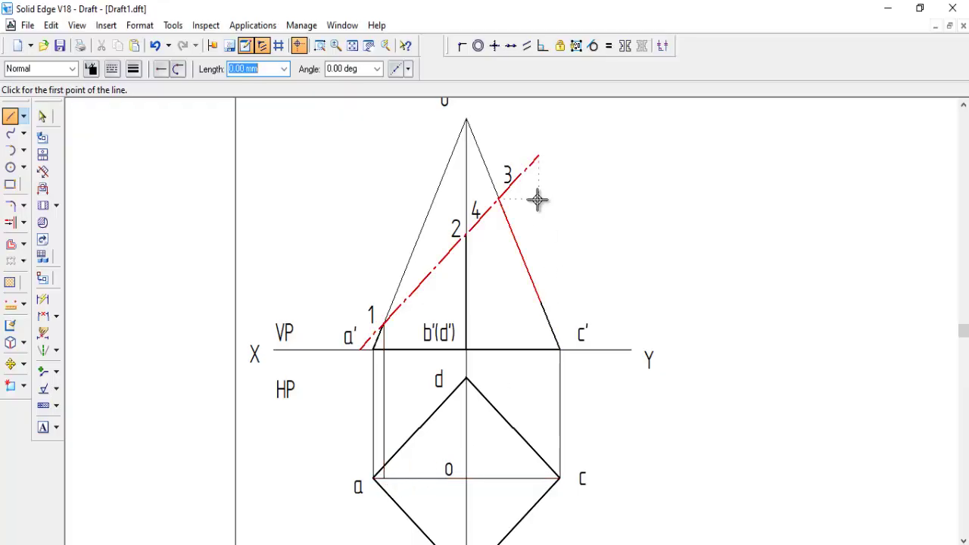
left_click(497, 198)
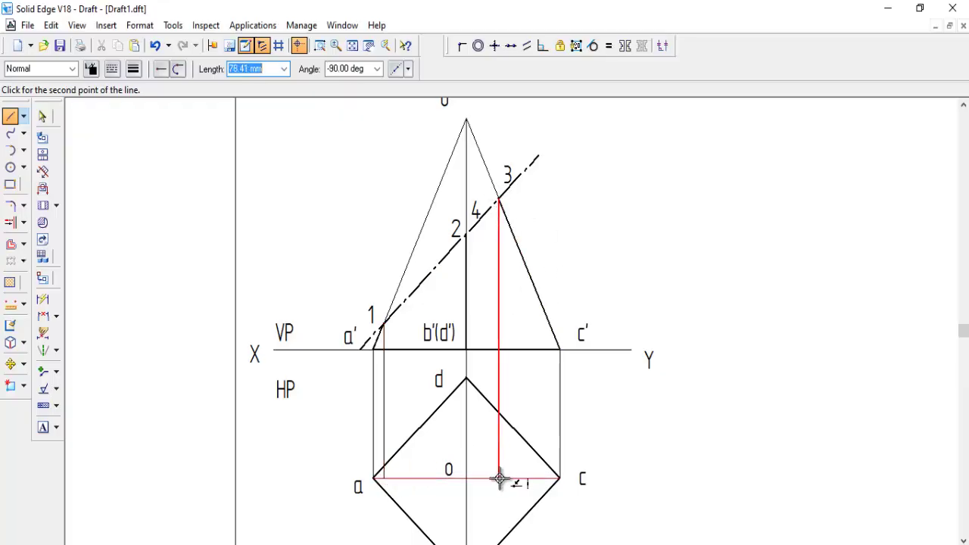
left_click(499, 479)
right_click(516, 442)
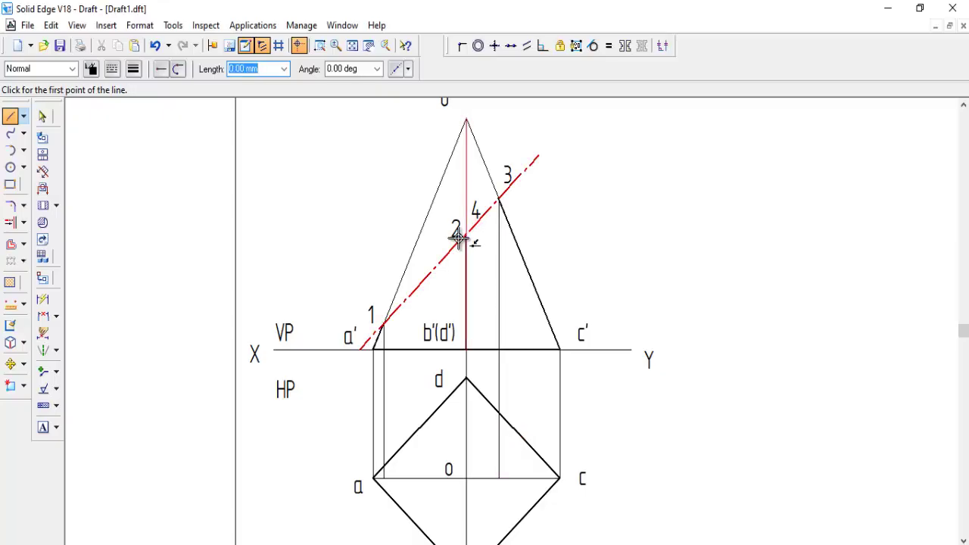
Draw a line at 0 degrees from point 2 to the slanted edge at c', then project its end vertically down to diagonal ac
scroll(497, 256, "down", 1)
scroll(482, 321, "down", 1)
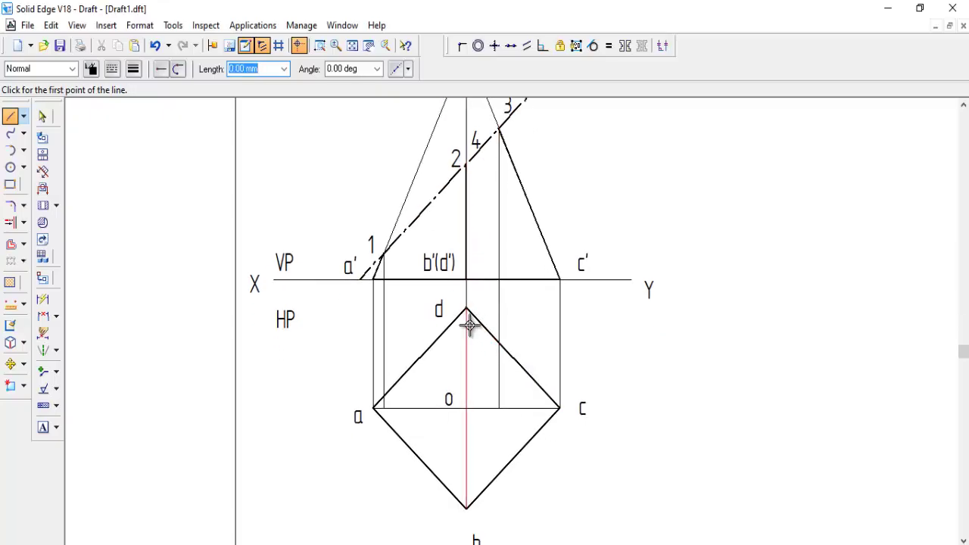
scroll(480, 220, "up", 1)
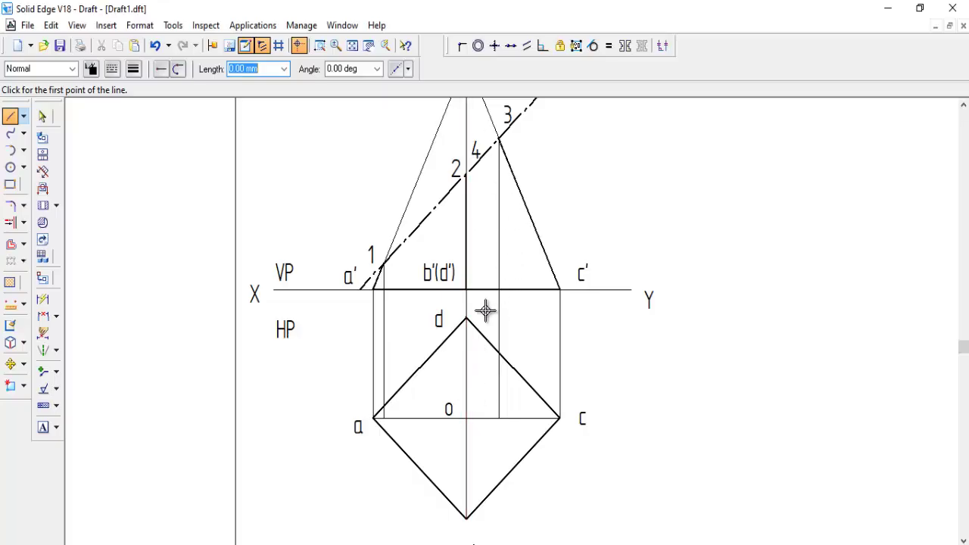
left_click(466, 175)
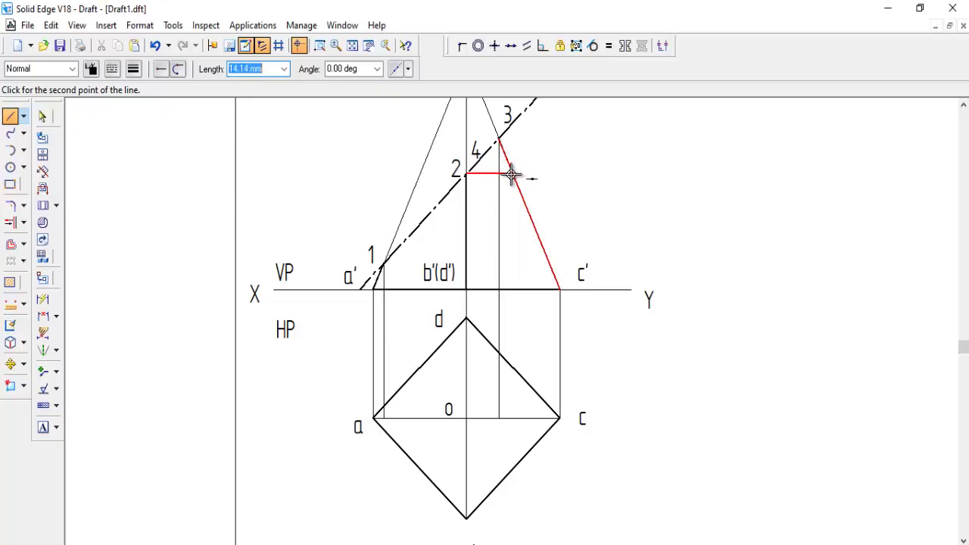
left_click(367, 68)
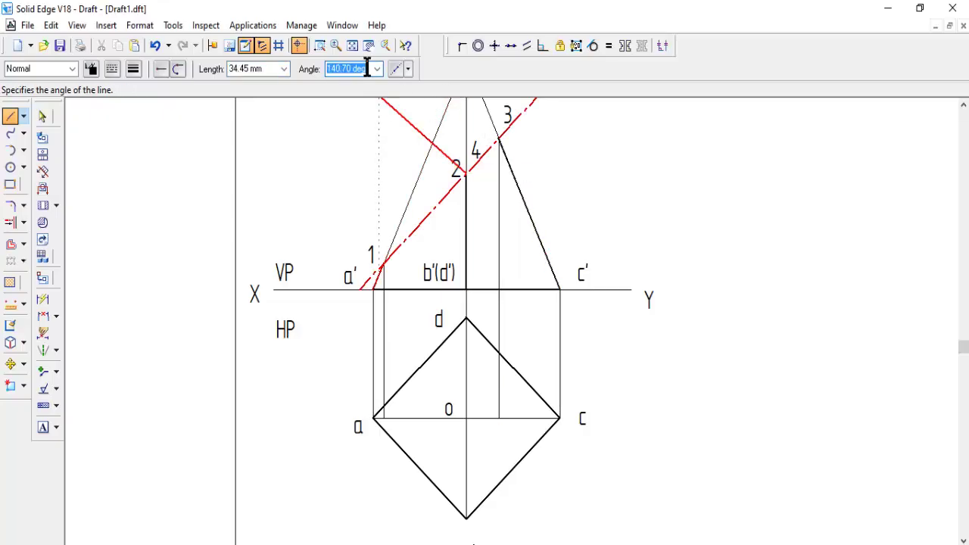
type("0")
key("Tab")
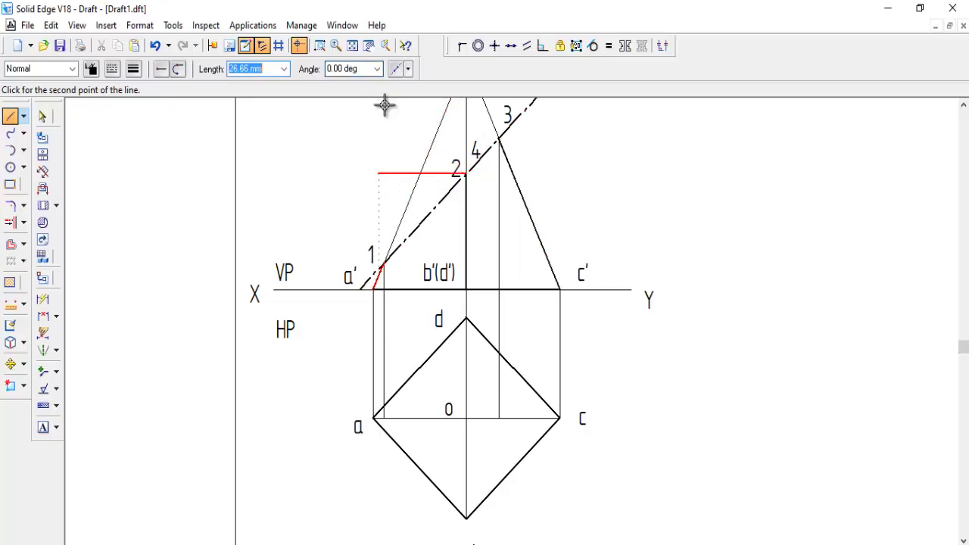
left_click(513, 173)
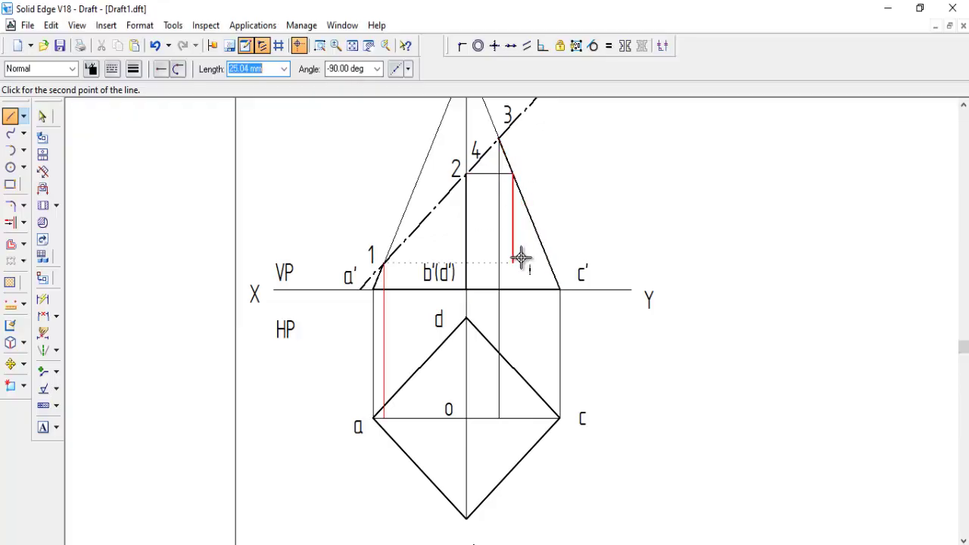
left_click(512, 419)
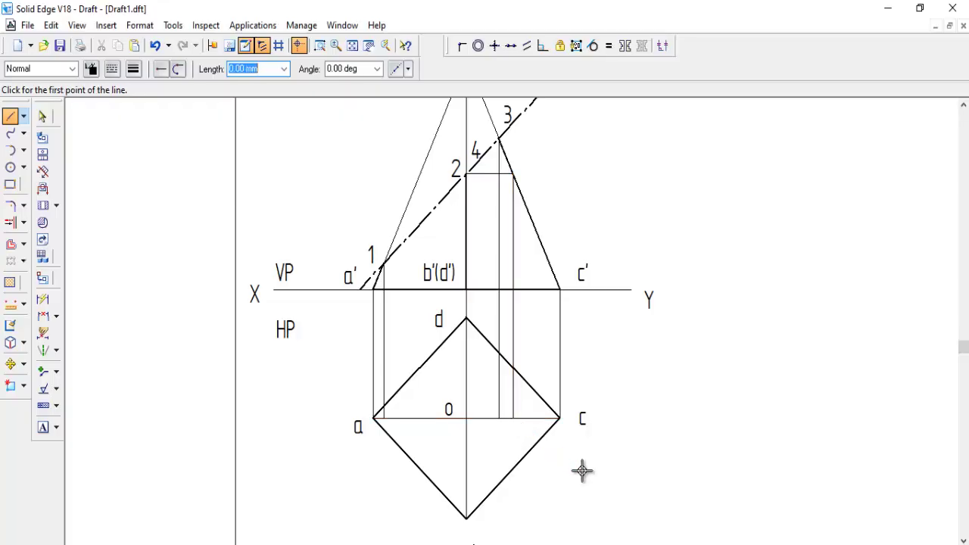
Add leader arrowheads on the horizontal line from point 2 and on its vertical projector, pointing toward the top view
left_click(43, 373)
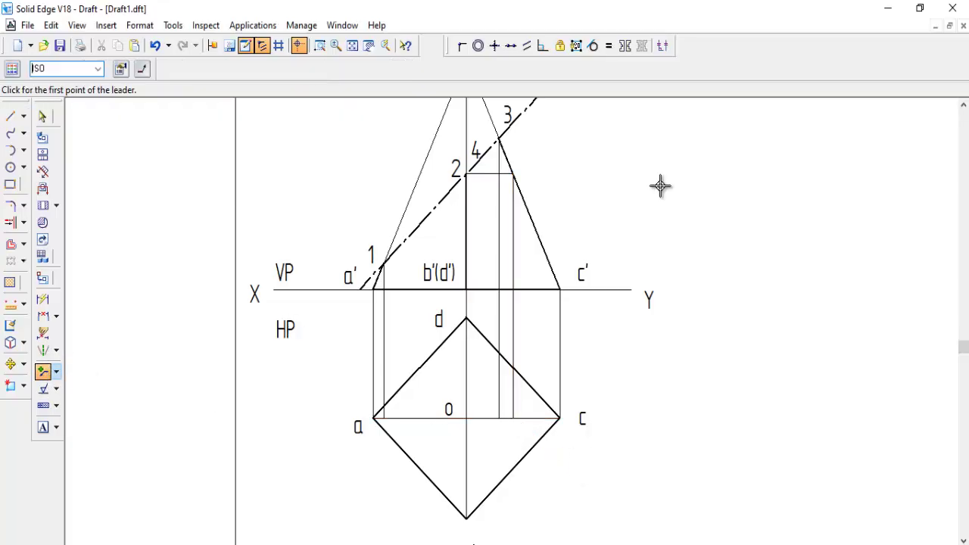
left_click(491, 174)
left_click(498, 173)
left_click(496, 173)
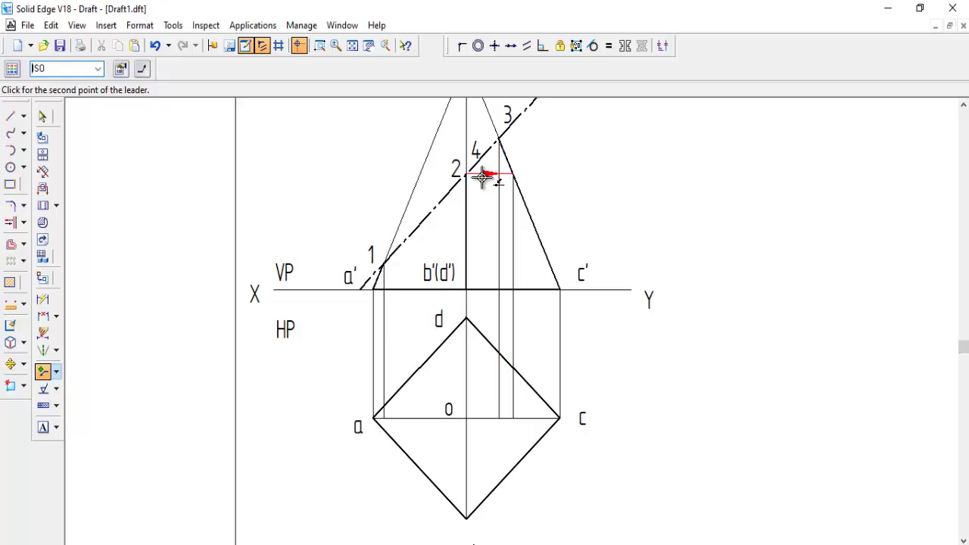
left_click(483, 173)
left_click(513, 236)
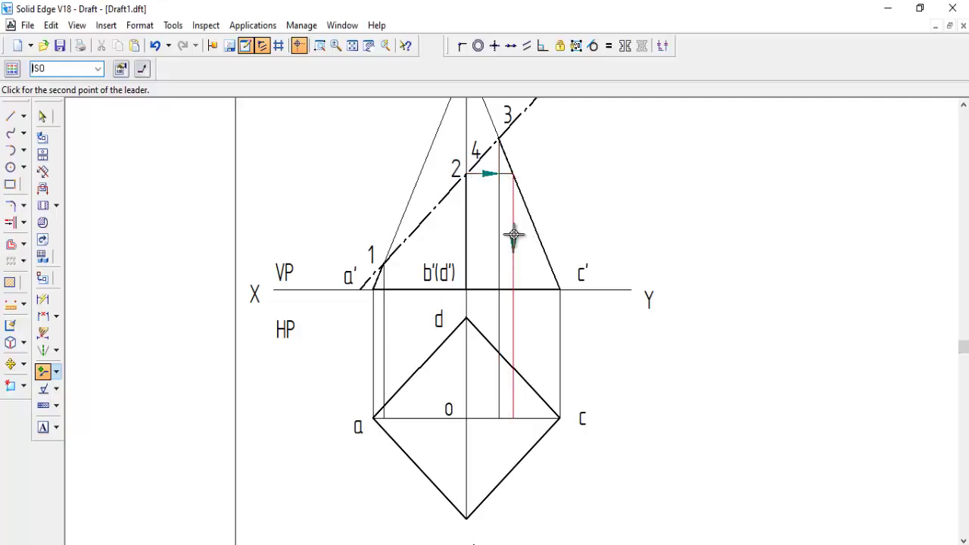
Draw two quarter arcs of about 14 mm radius centred on o, from the projector's end on ac to both halves of diagonal bd
left_click(23, 150)
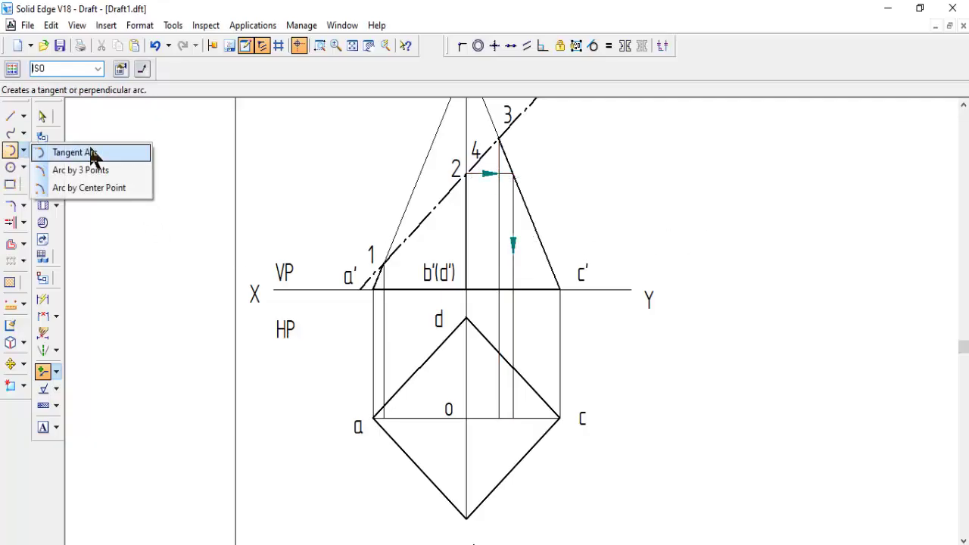
left_click(81, 188)
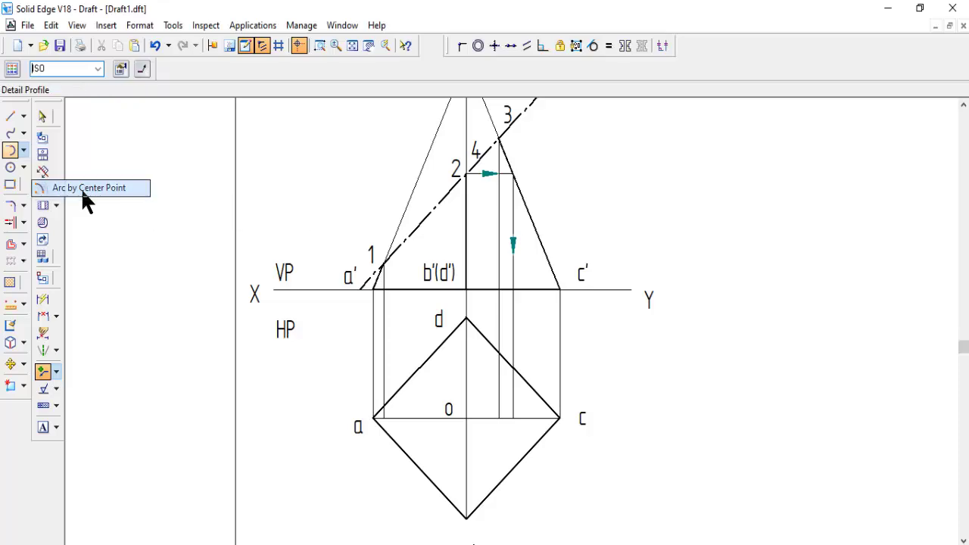
left_click(466, 418)
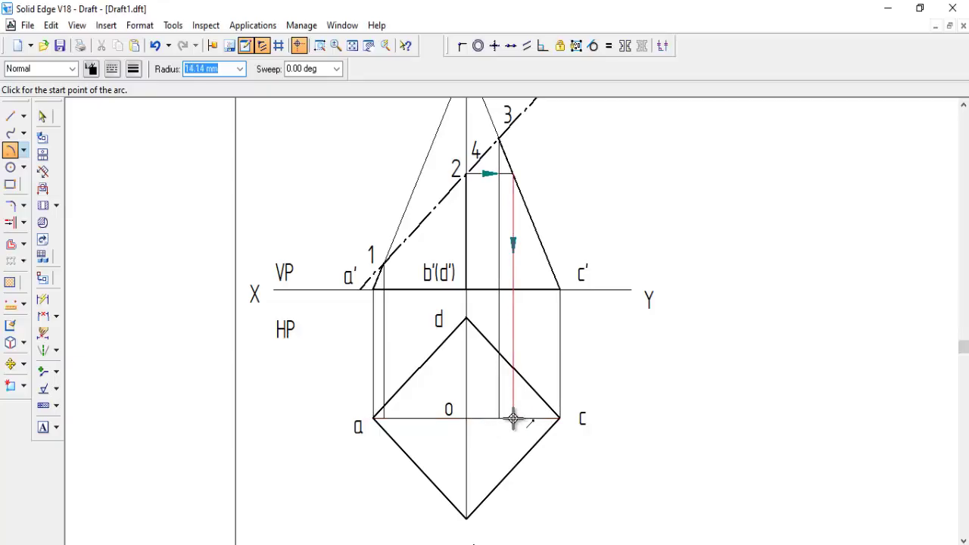
left_click(513, 418)
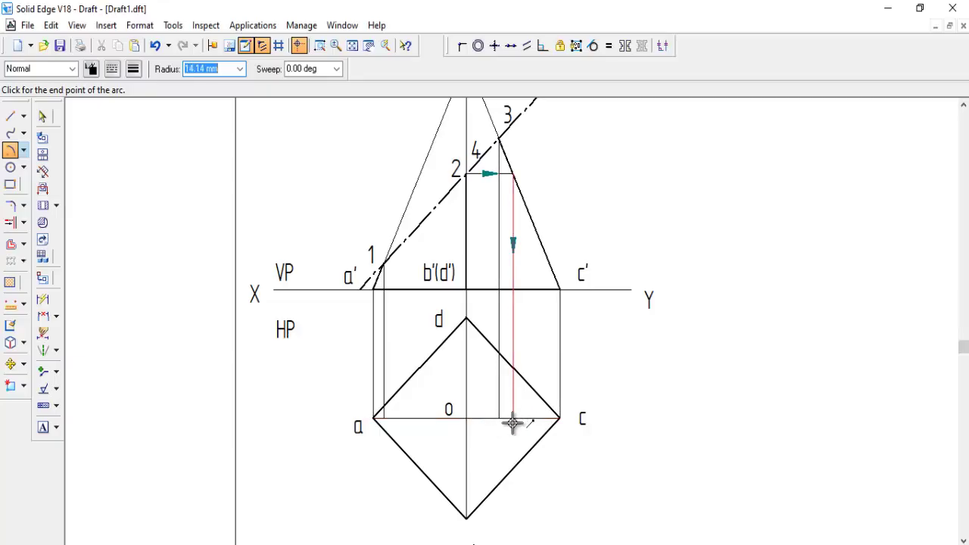
left_click(473, 463)
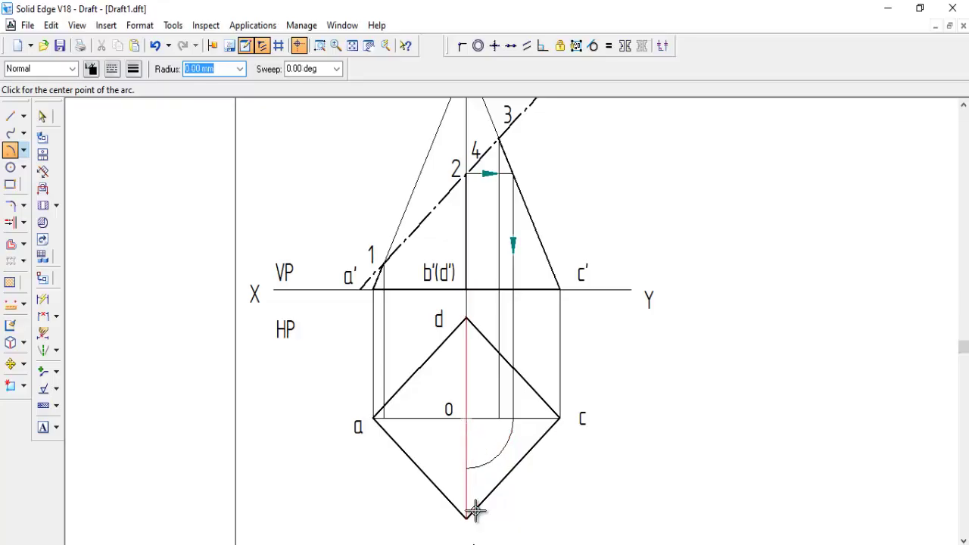
left_click(466, 418)
left_click(514, 418)
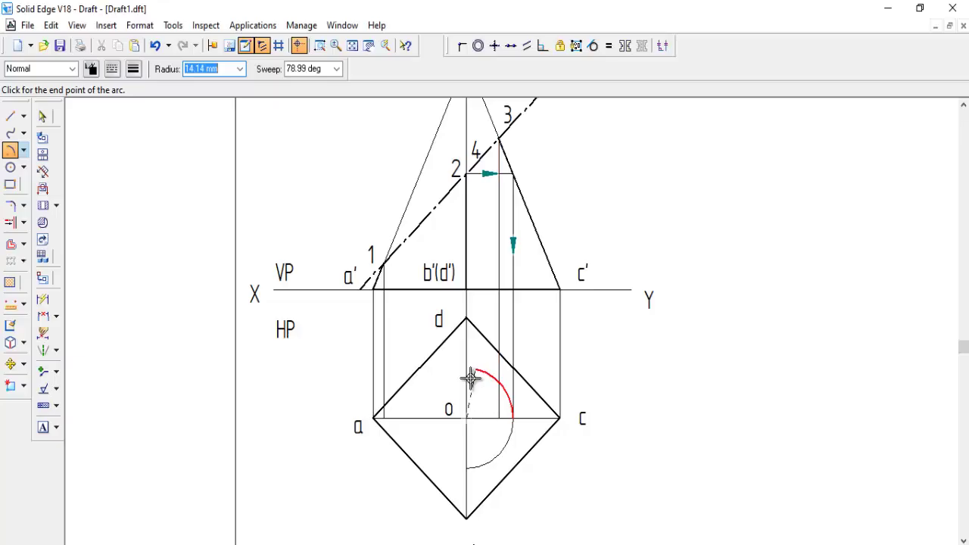
left_click(467, 373)
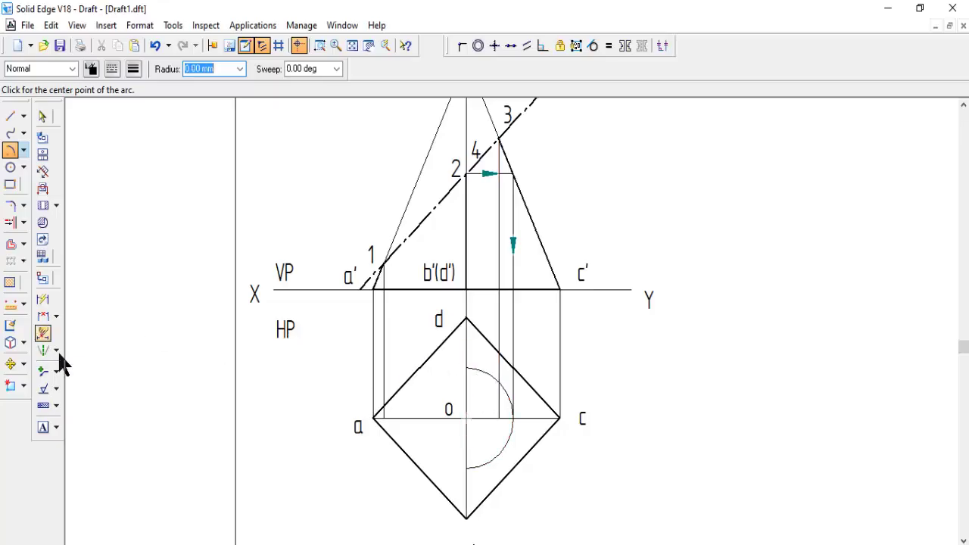
Add leader arrowheads on both quarter arcs in the top view, pointing away from diagonal ac toward diagonal bd
left_click(43, 371)
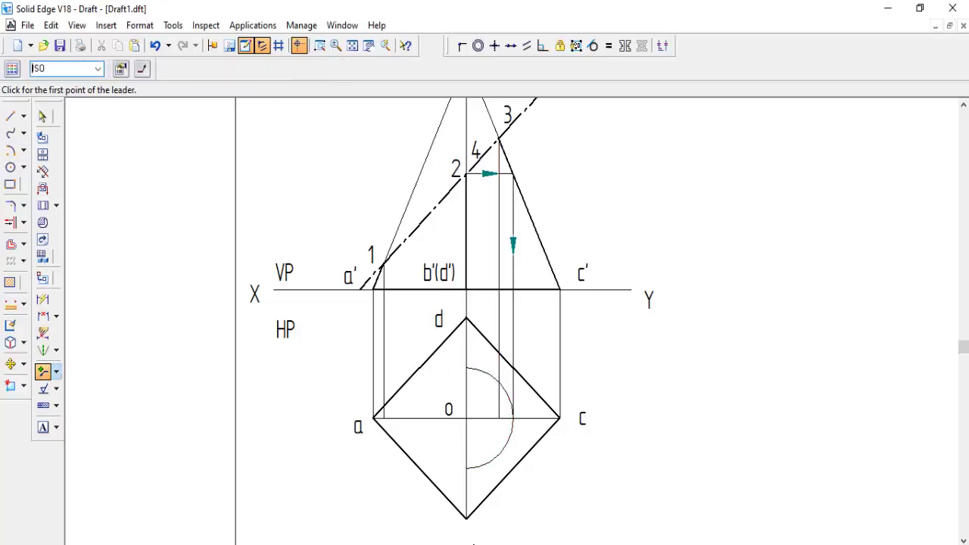
left_click(499, 453)
double_click(509, 444)
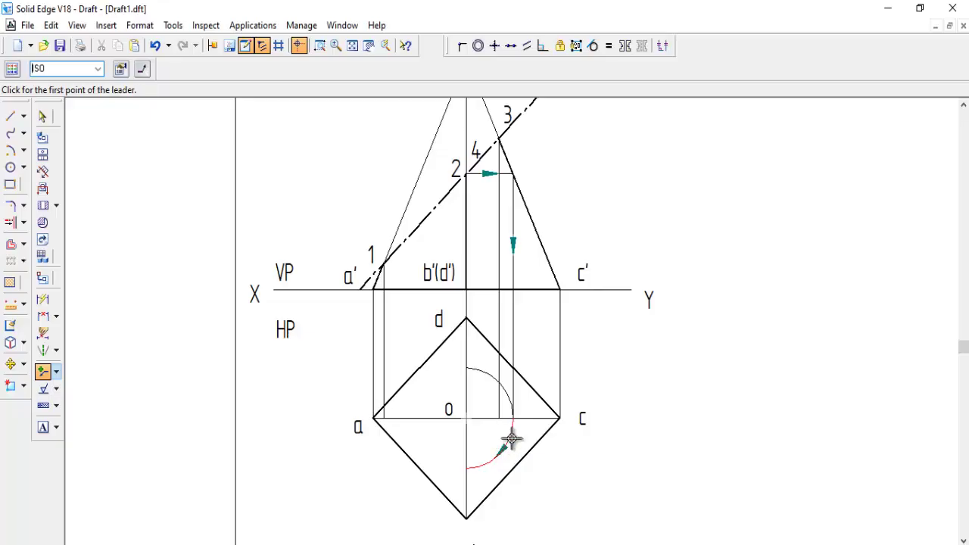
left_click(494, 378)
double_click(504, 384)
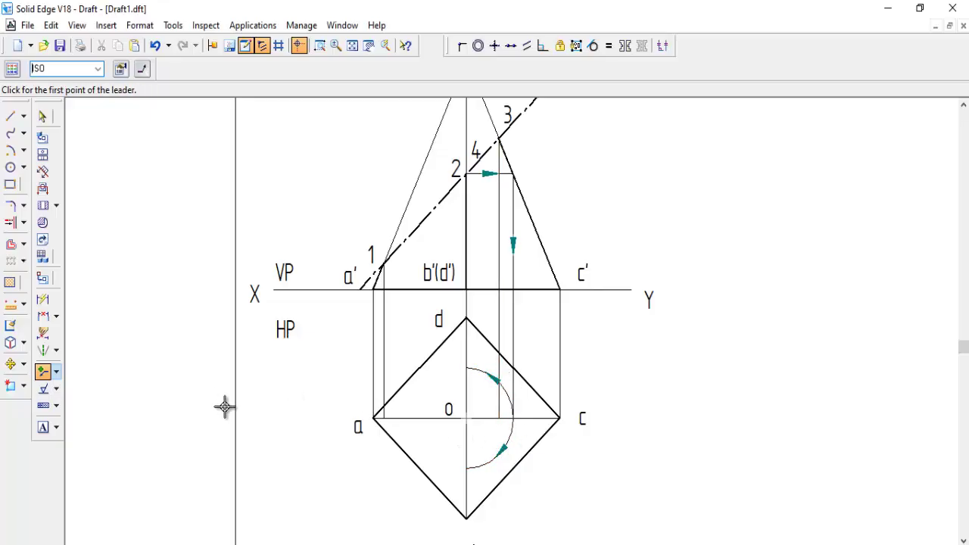
Label the projected section points 1, 2, 3 and 4 in the top view with text
left_click(42, 430)
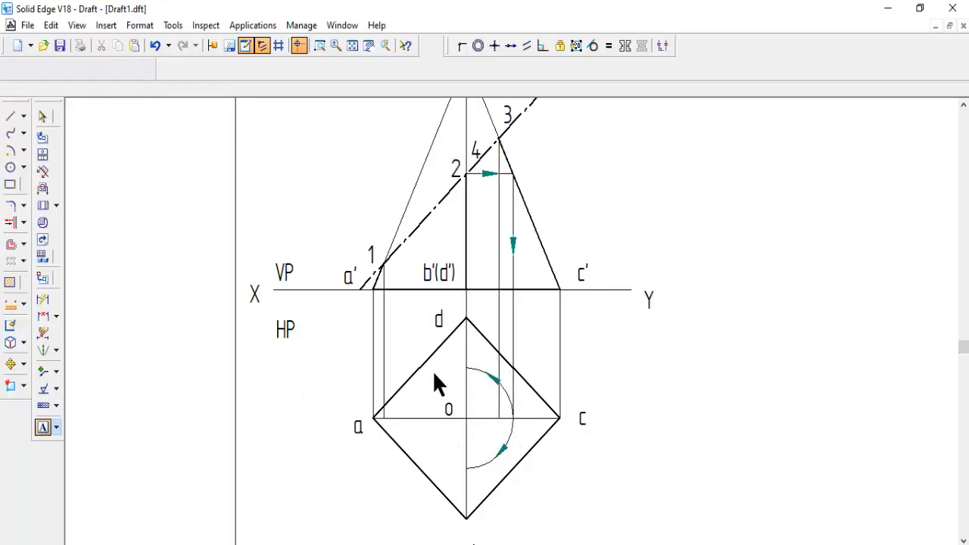
left_click(404, 401)
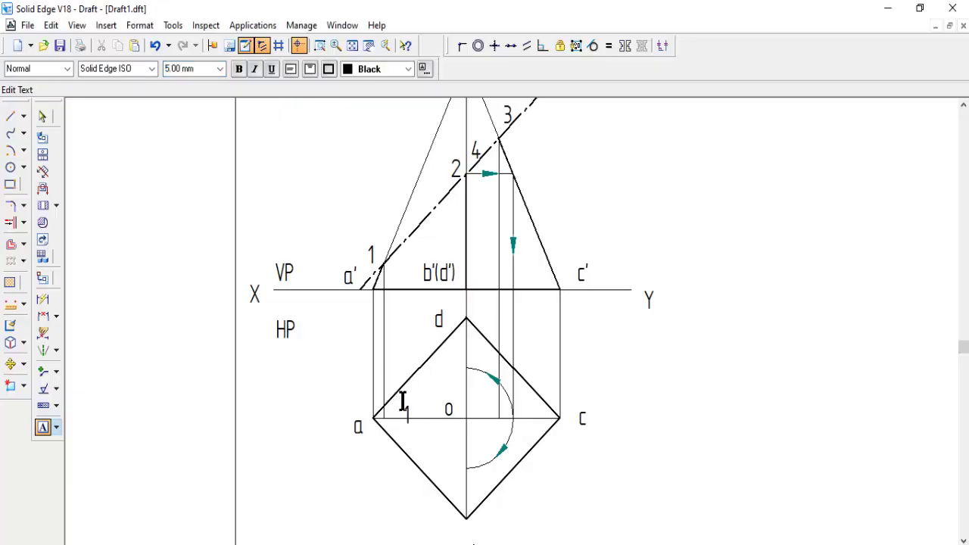
left_click(453, 444)
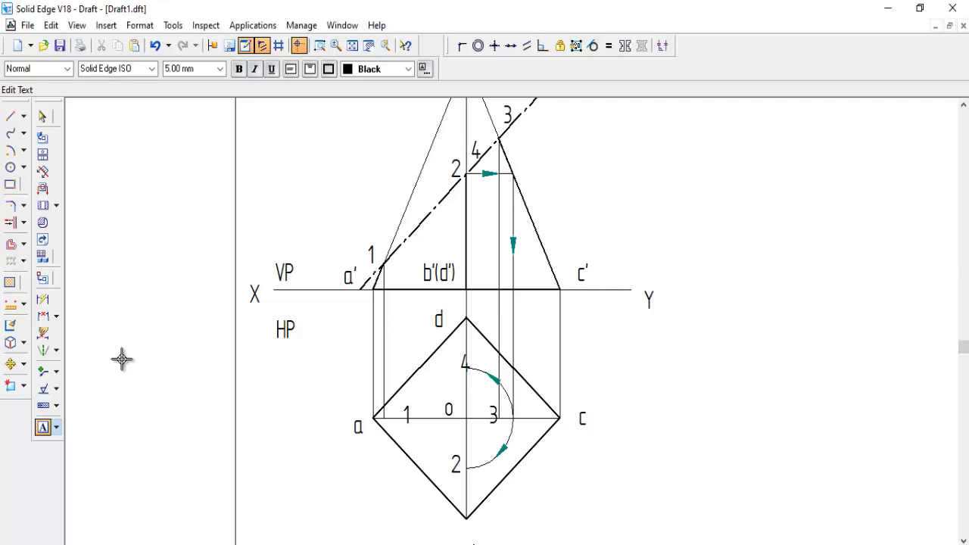
Draw the cut section in the top view with Visible style lines joining points 1, 2, 3, 4 and back to 1
left_click(10, 116)
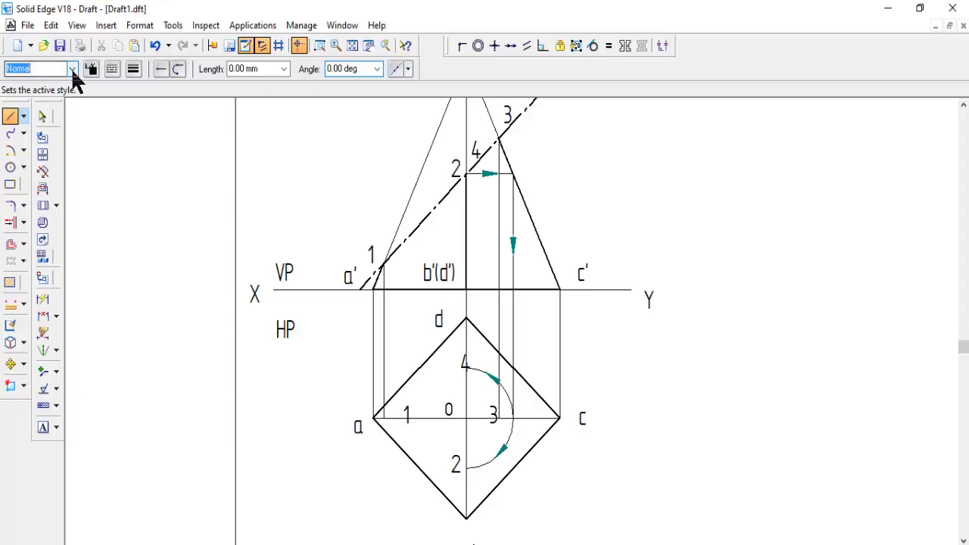
left_click(72, 69)
left_click(31, 191)
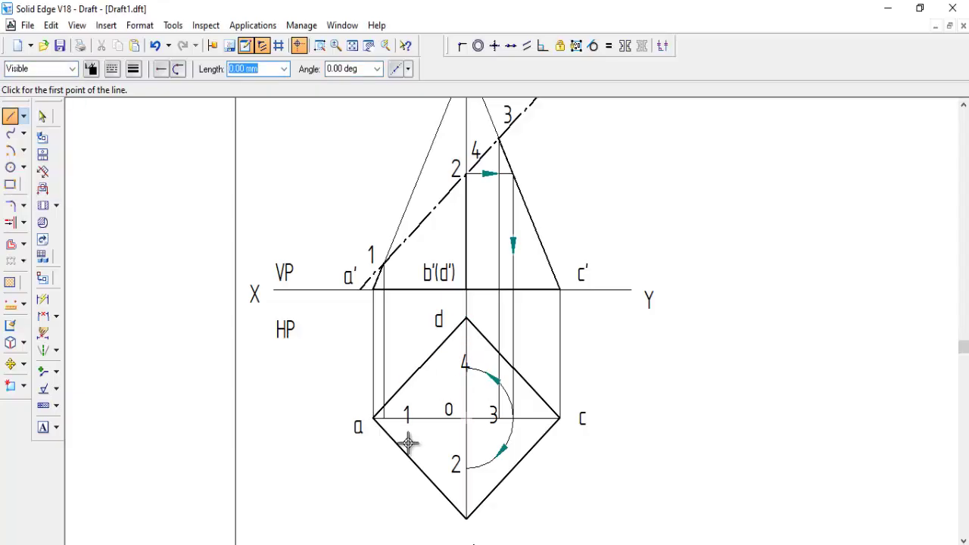
left_click(384, 416)
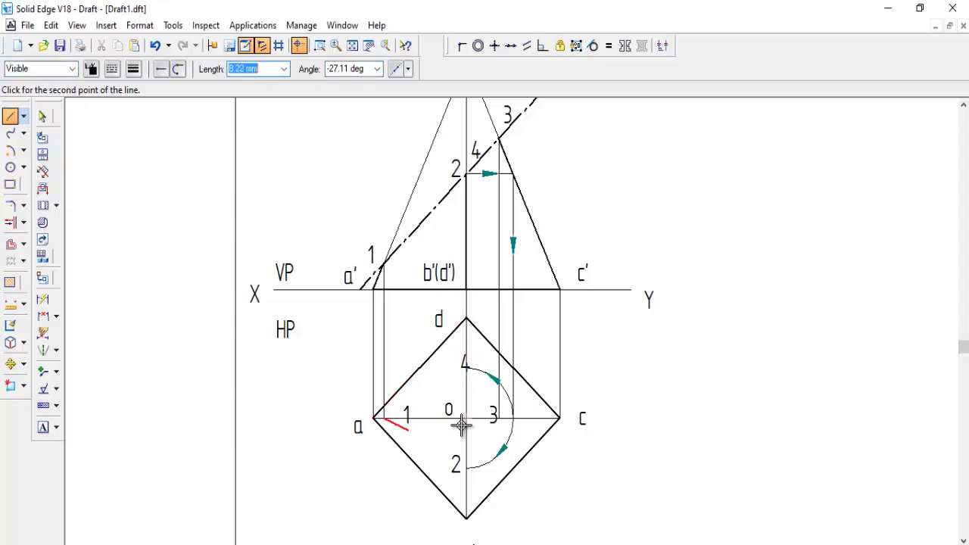
left_click(465, 468)
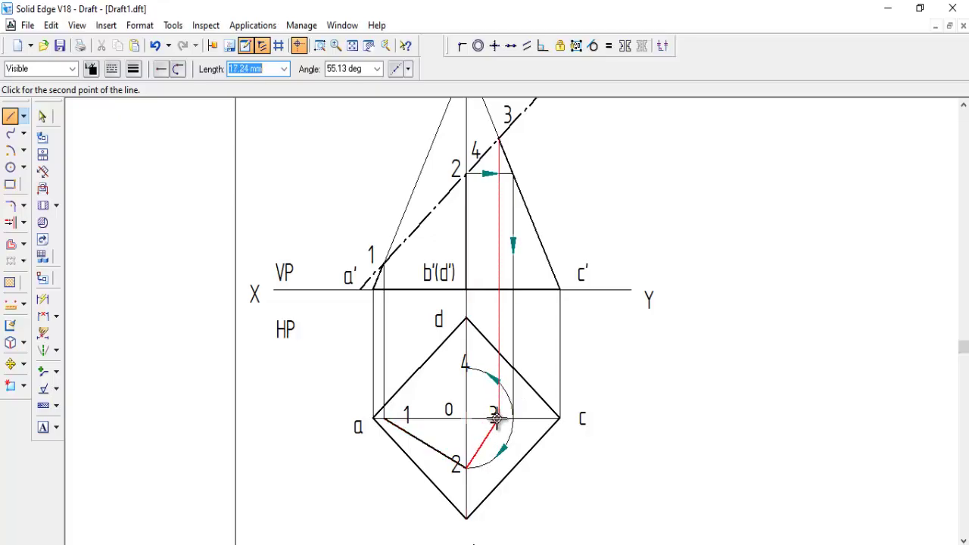
left_click(496, 419)
left_click(466, 369)
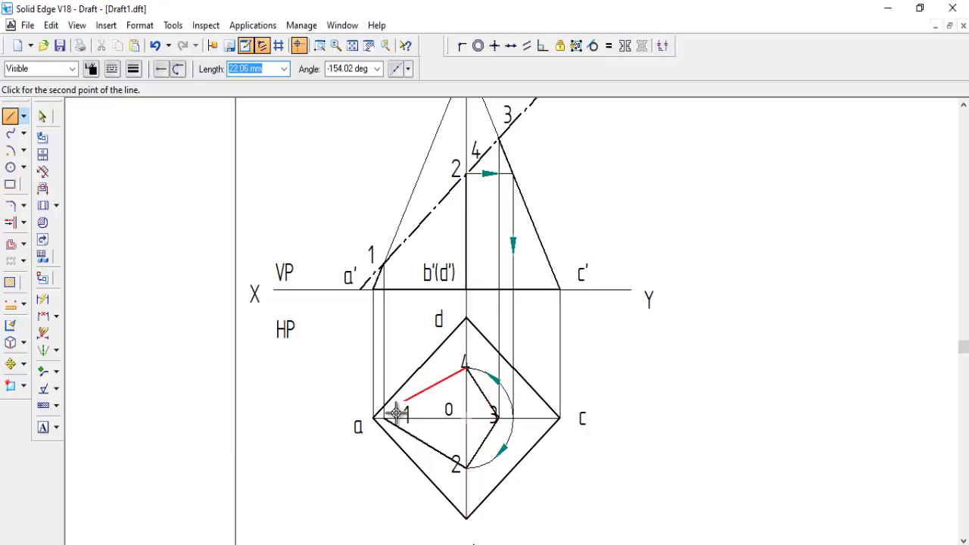
left_click(382, 415)
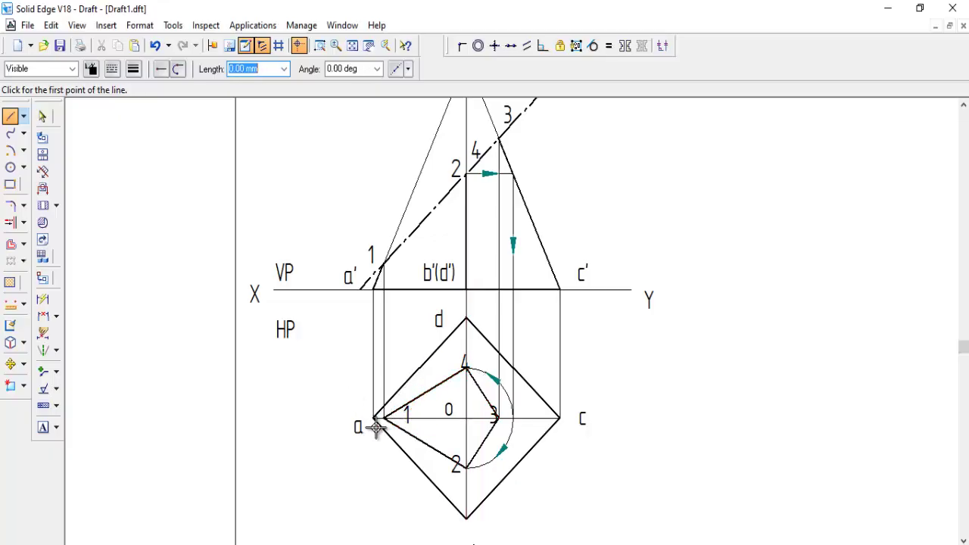
Draw Visible style slant edges in the top view from points 1, 2, 3 and 4 to base corners a, b, c and d
left_click(382, 416)
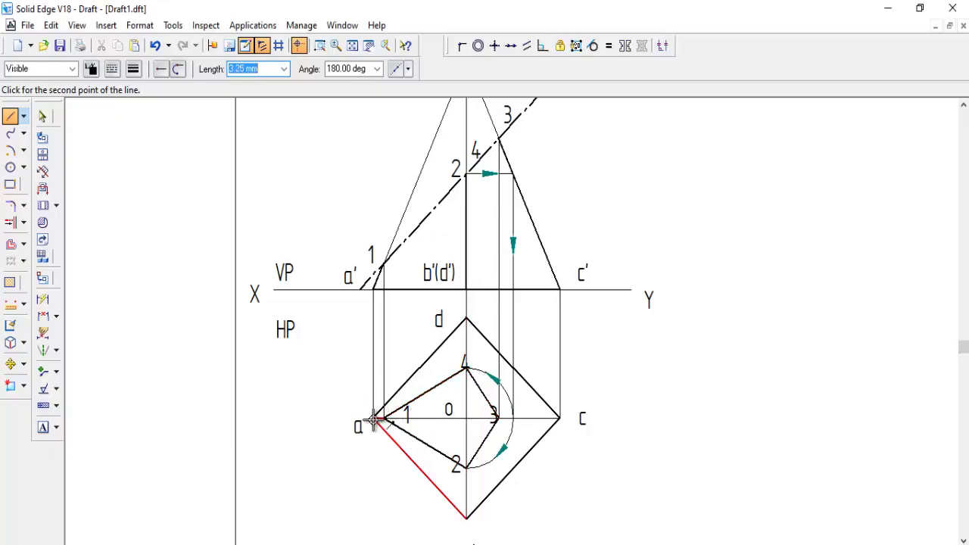
key("Escape")
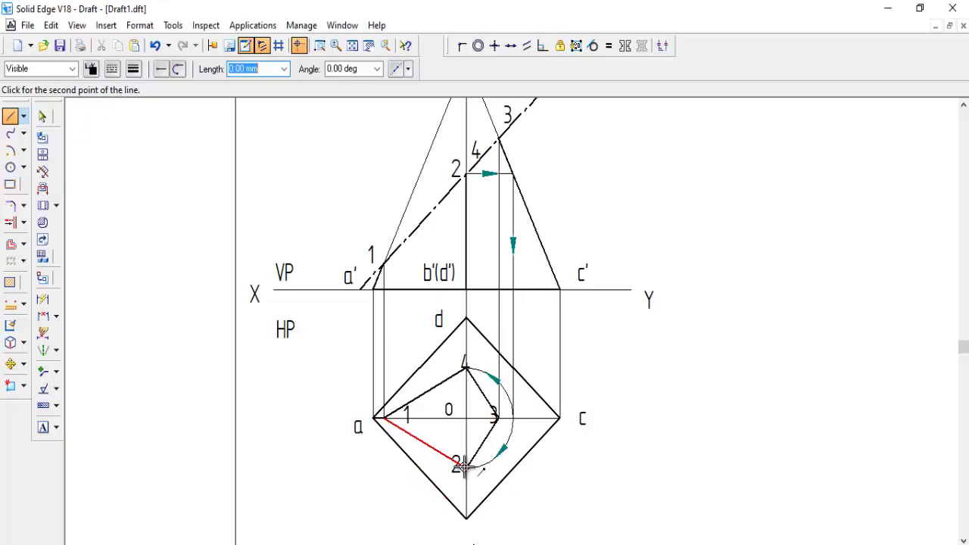
key("Escape")
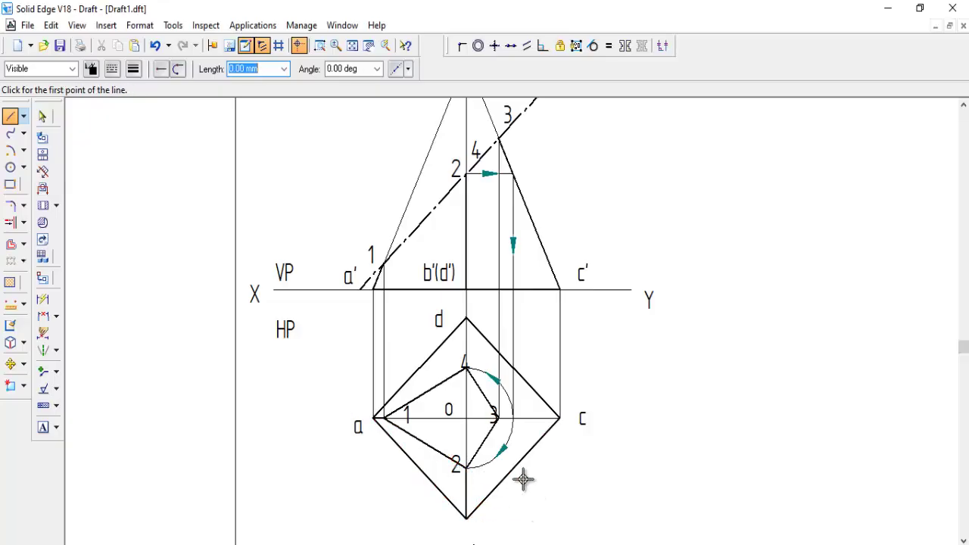
left_click(499, 418)
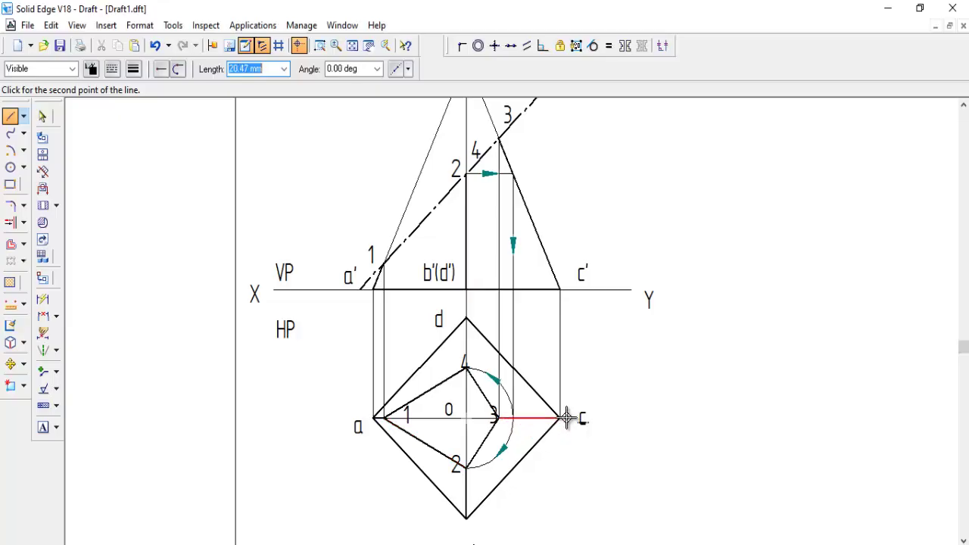
left_click(561, 418)
key("Escape")
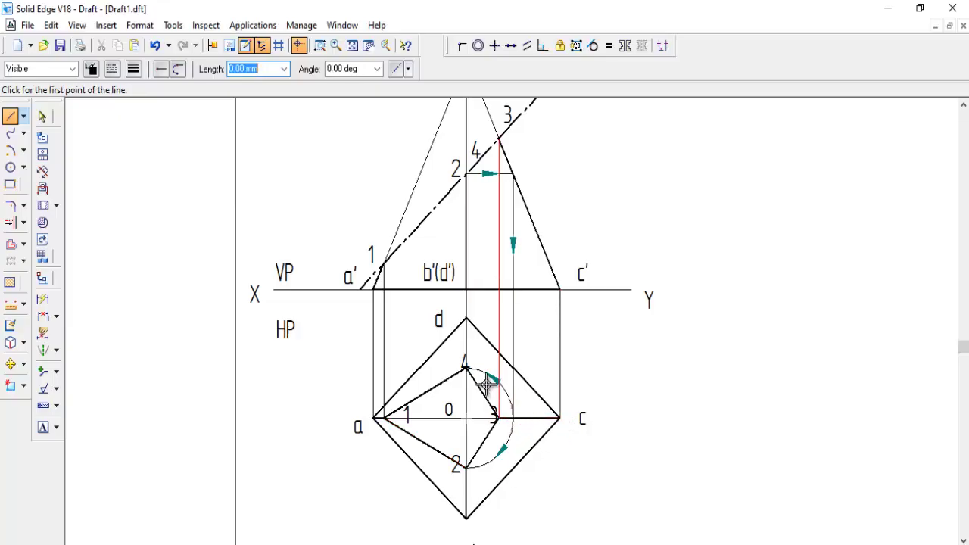
left_click(467, 367)
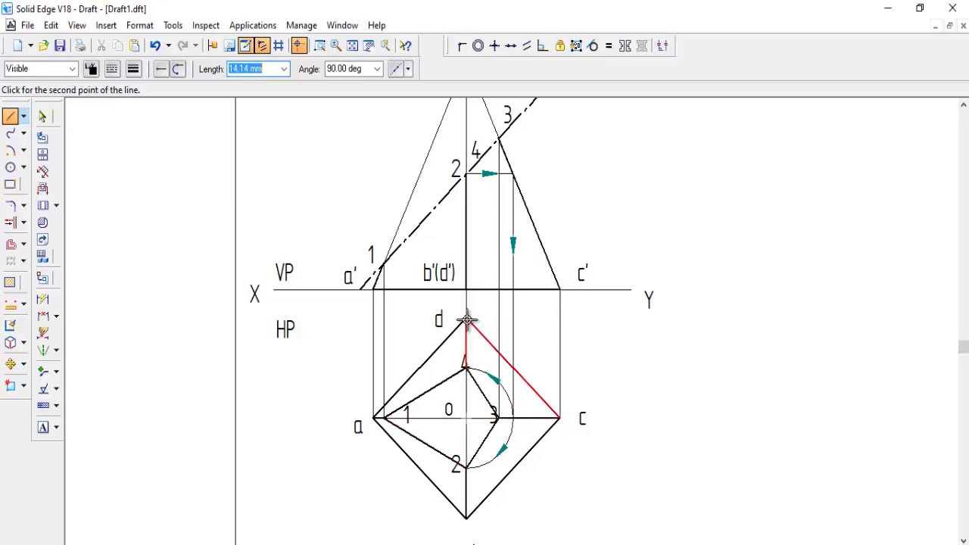
left_click(466, 319)
key("Escape")
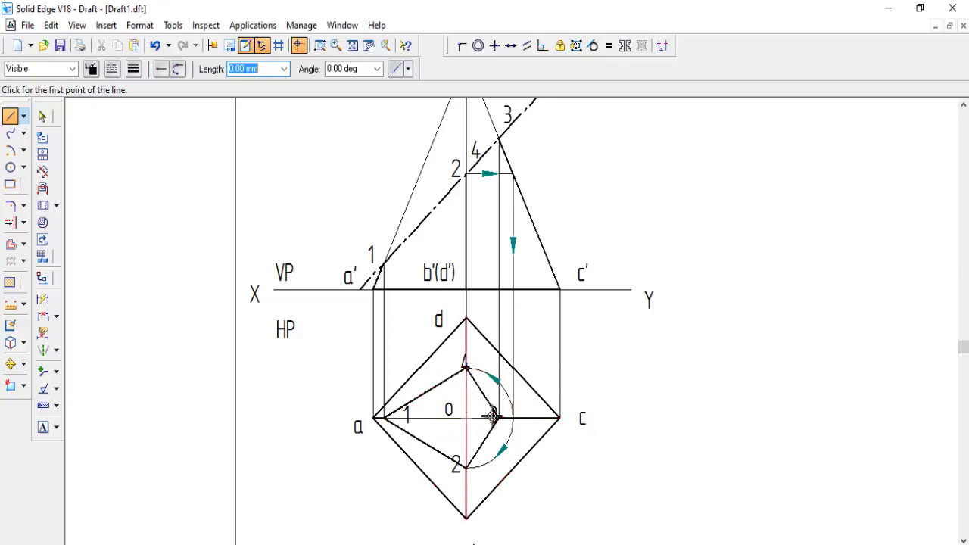
Set the active line style to Normal for the development's construction geometry
left_click(352, 46)
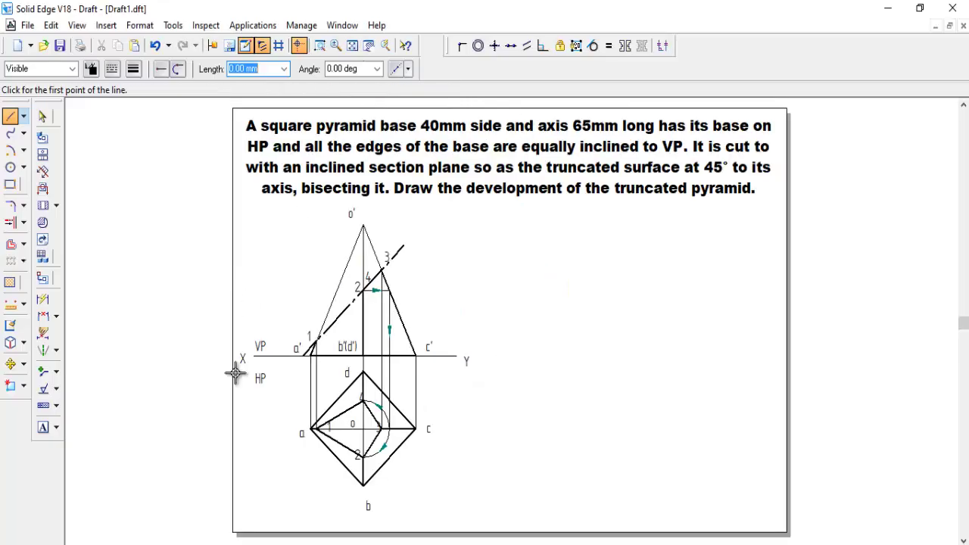
left_click(319, 46)
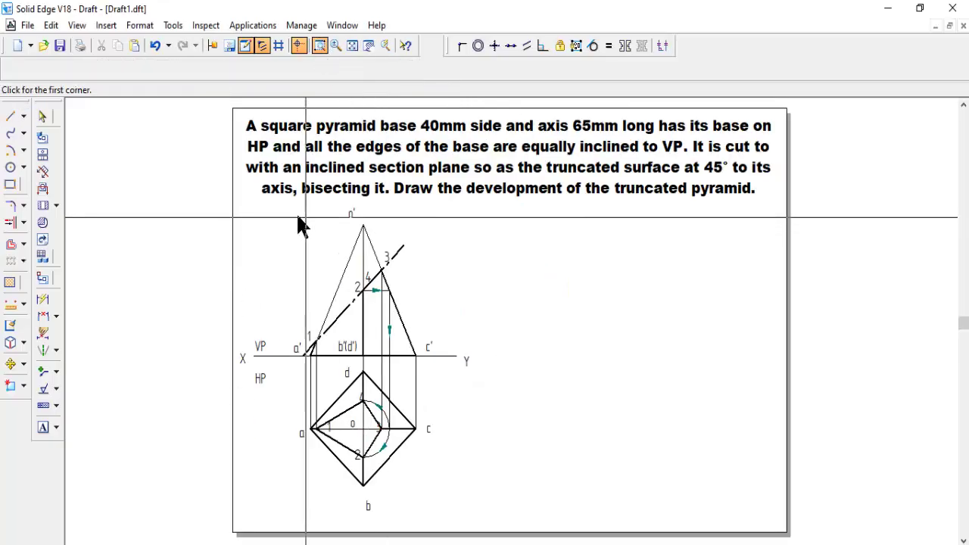
left_click(292, 209)
left_click(739, 496)
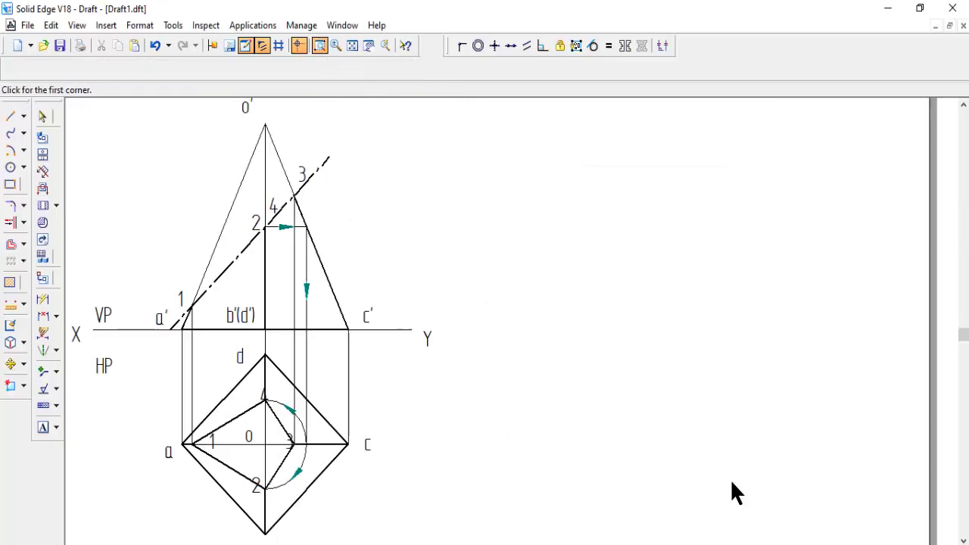
key("Escape")
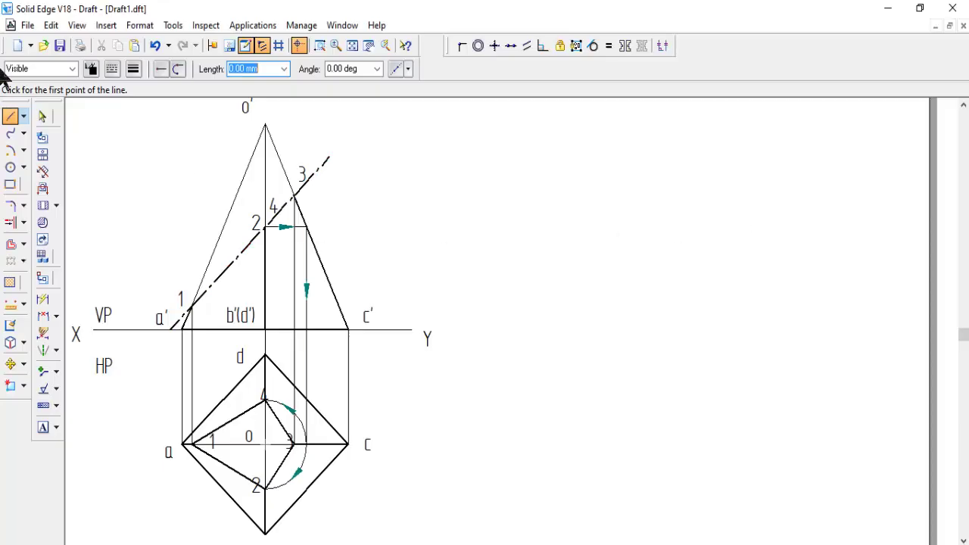
left_click(72, 69)
left_click(34, 143)
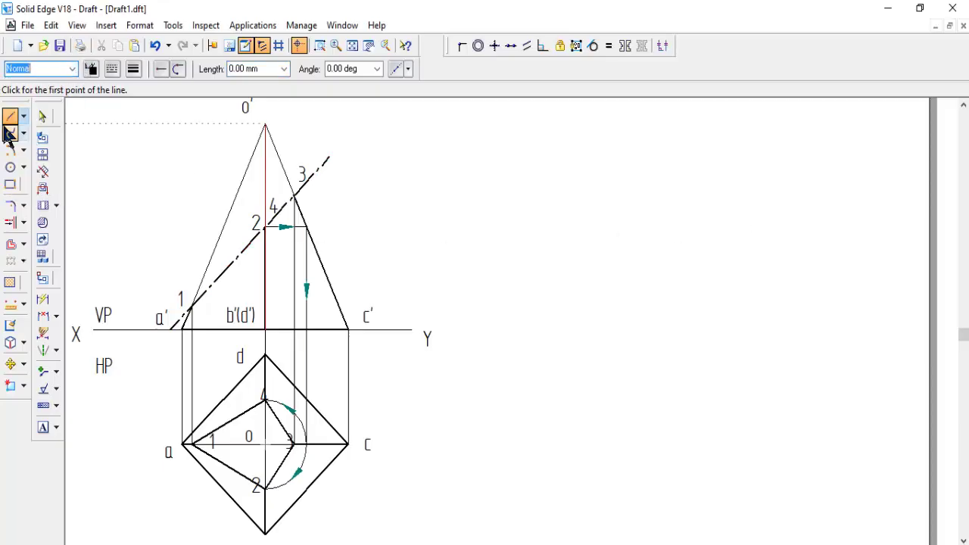
left_click(10, 150)
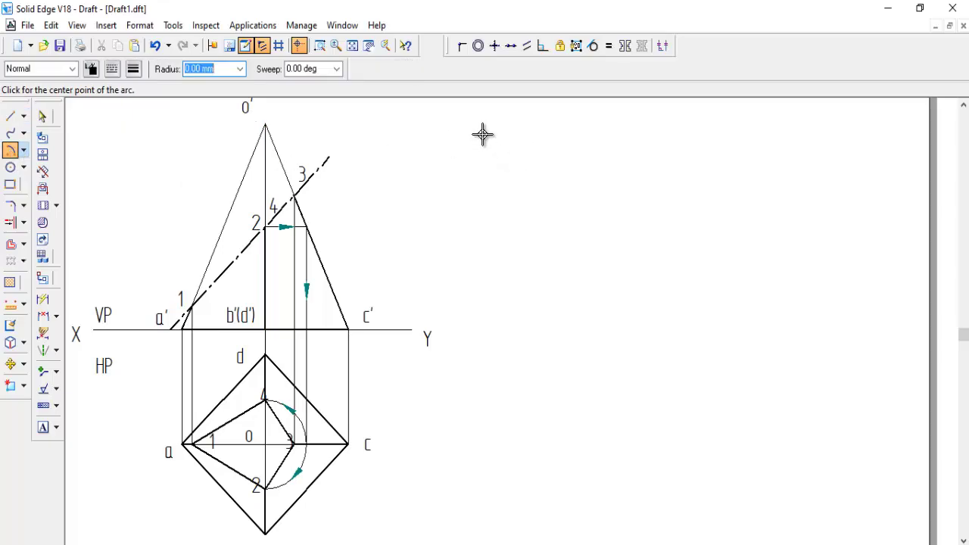
left_click(568, 143)
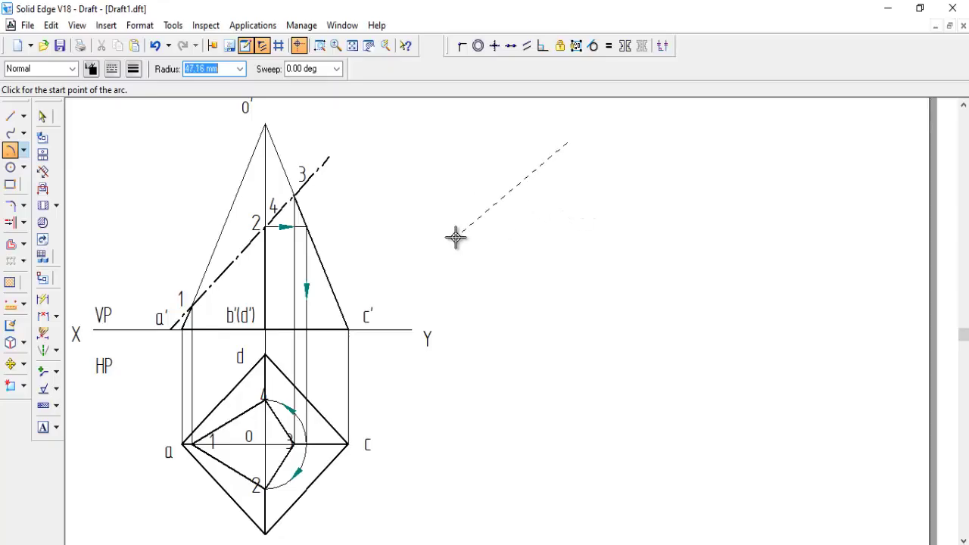
right_click(530, 158)
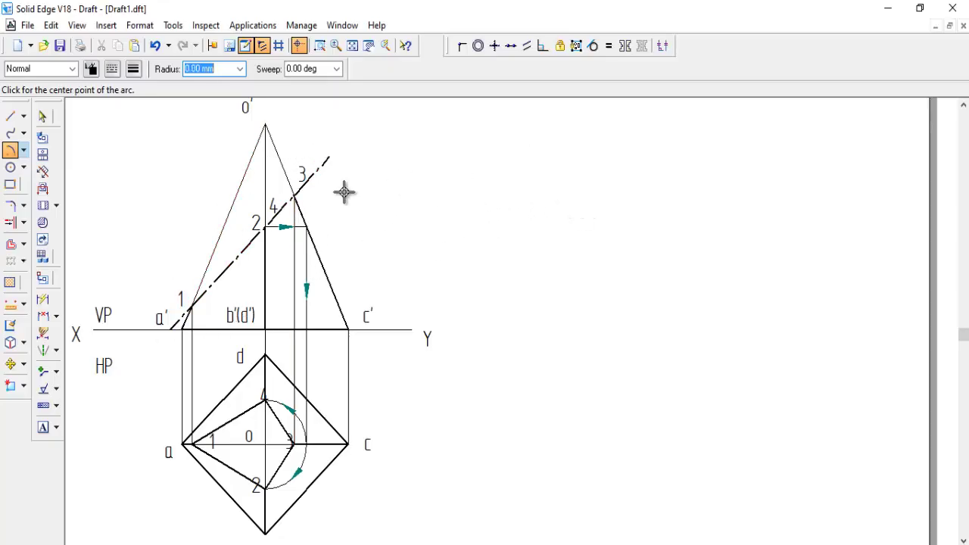
Dimension the full length of the front view's slanted edge from apex o' to c'
left_click(43, 300)
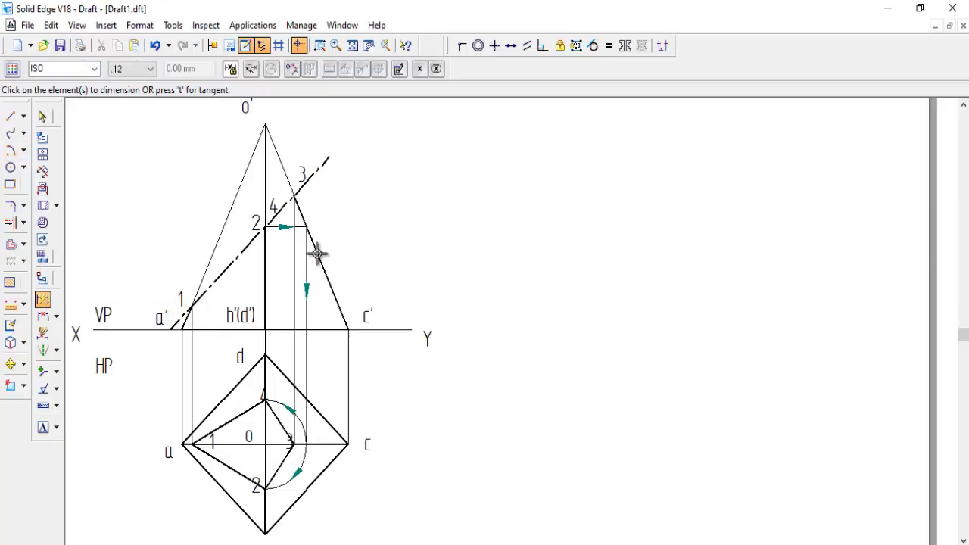
left_click(284, 172)
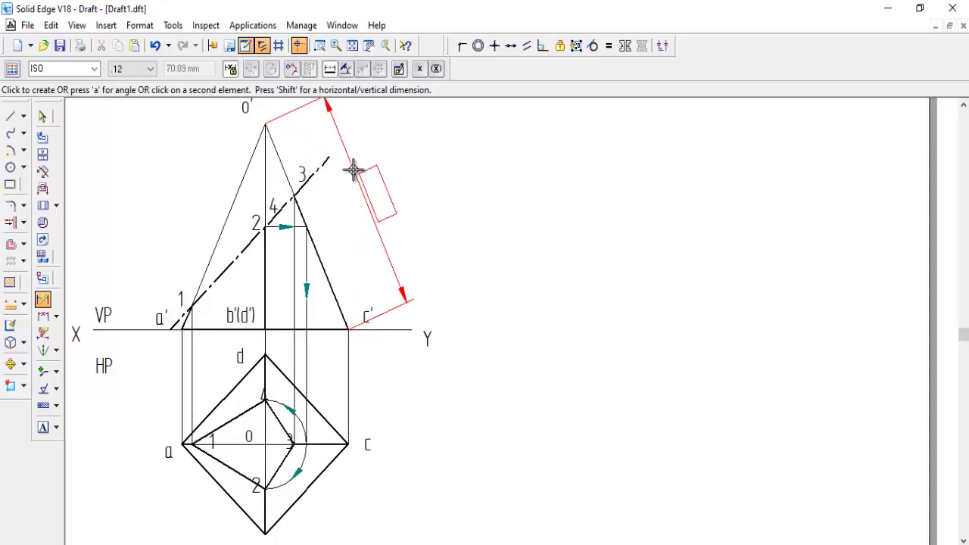
left_click(349, 175)
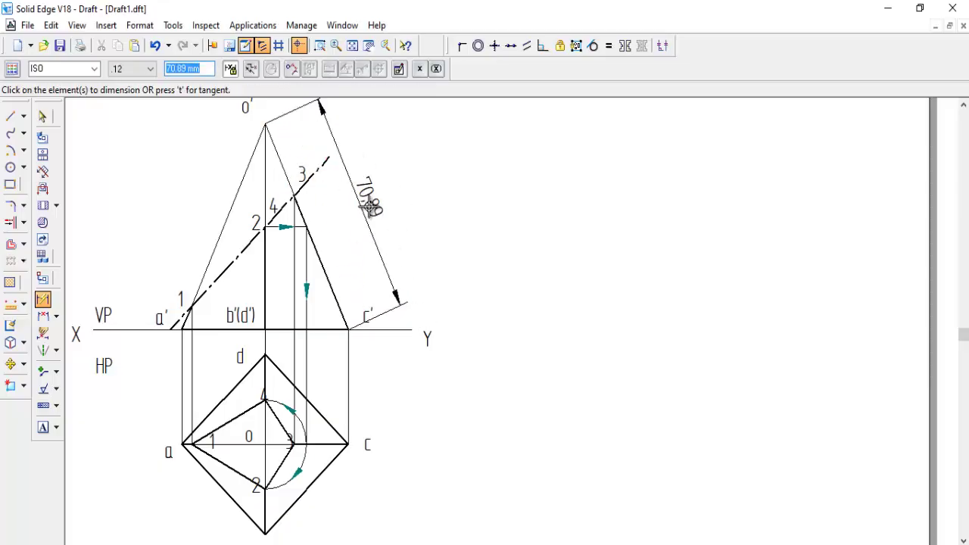
Draw a 70.89 mm radius arc opening upward in the empty space beside the front view, as the development's base arc
left_click(10, 150)
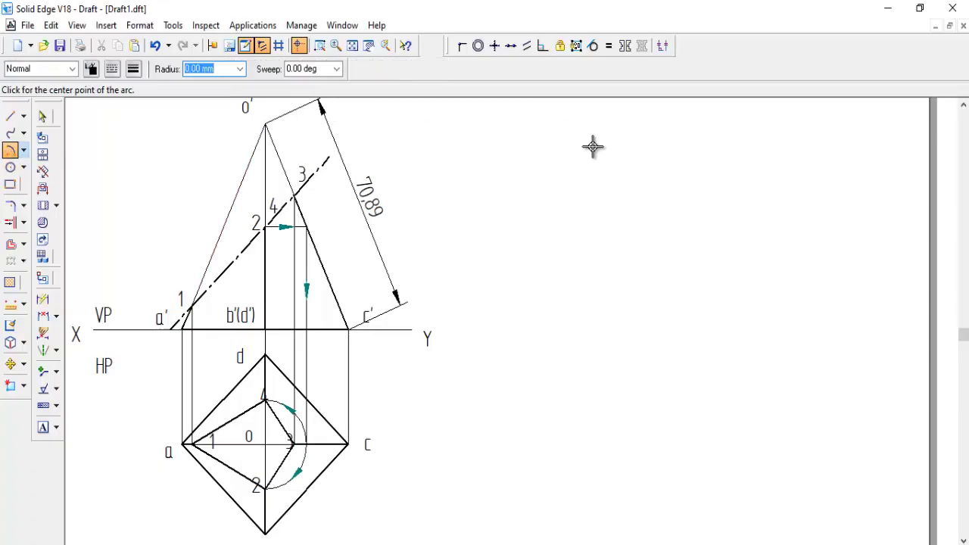
left_click(602, 139)
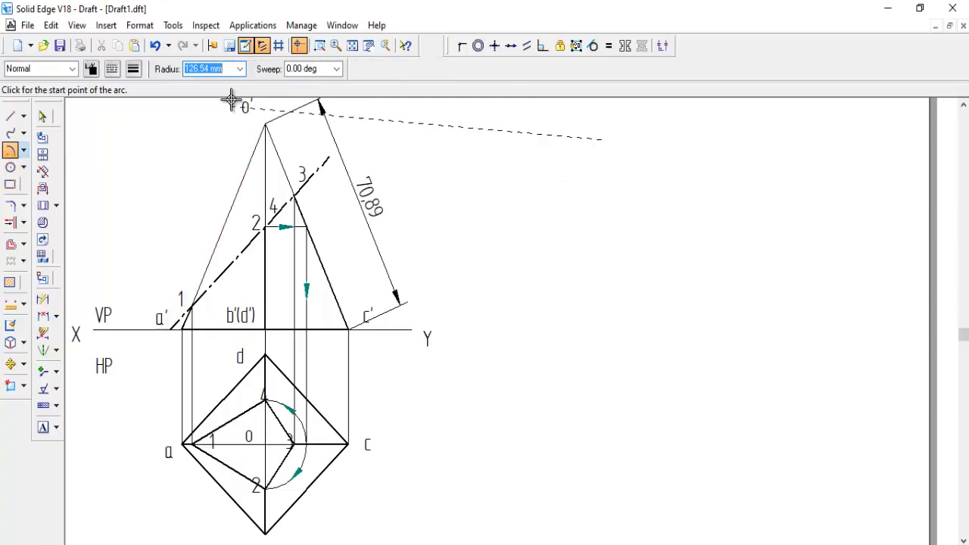
type("70")
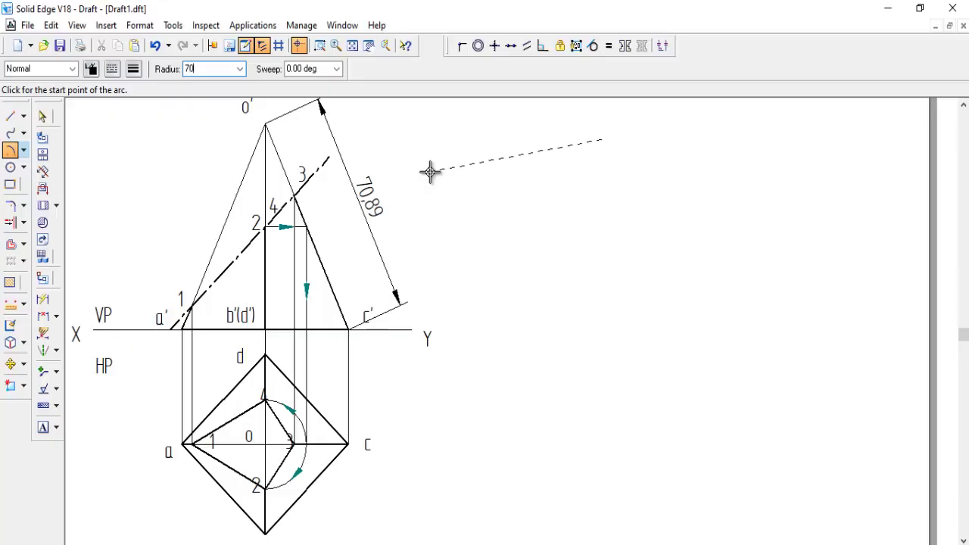
type(".89")
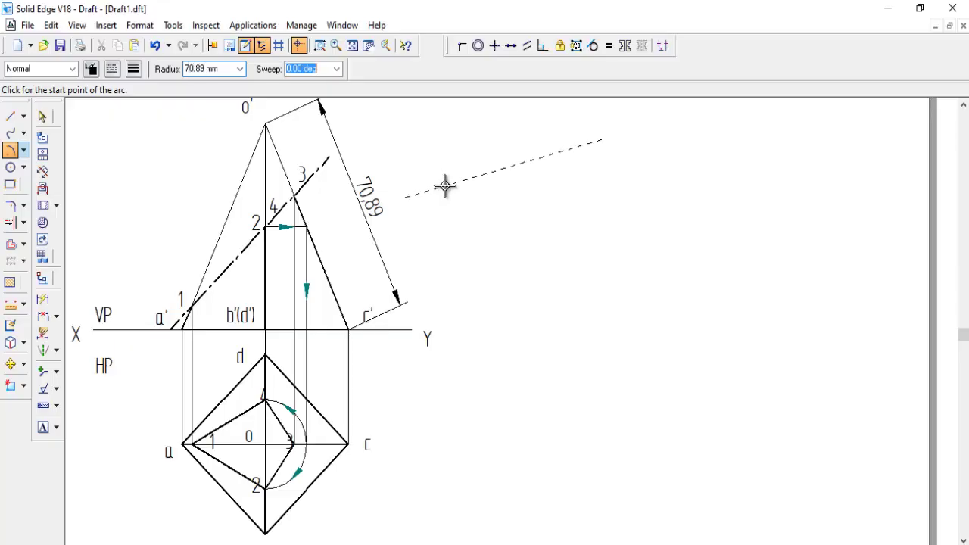
left_click(451, 204)
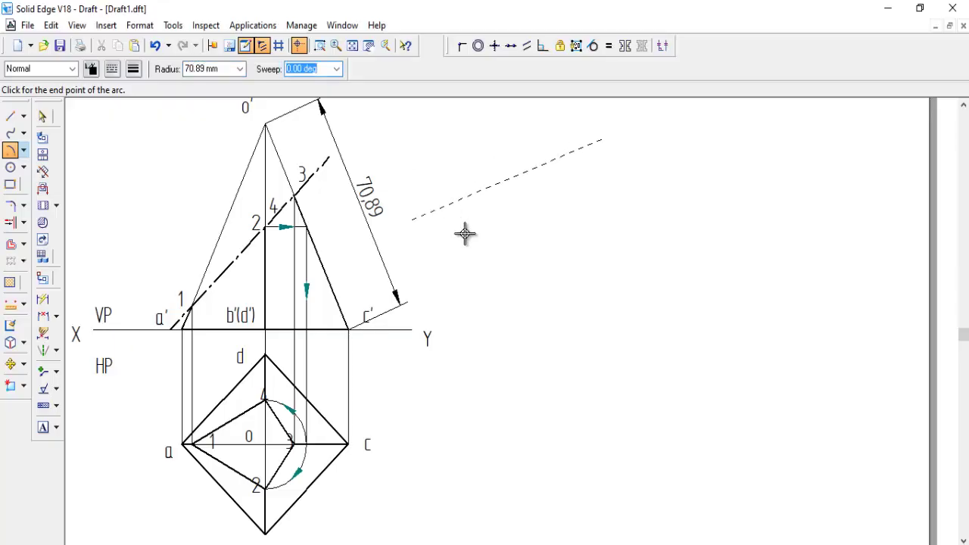
left_click(736, 158)
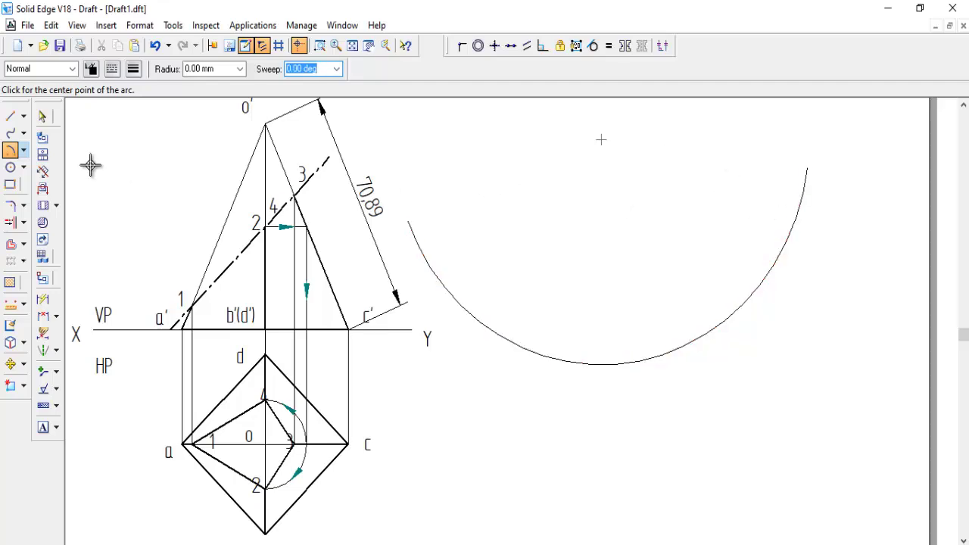
Draw a Normal style line from the large arc's center to its starting end beside the front view
left_click(10, 117)
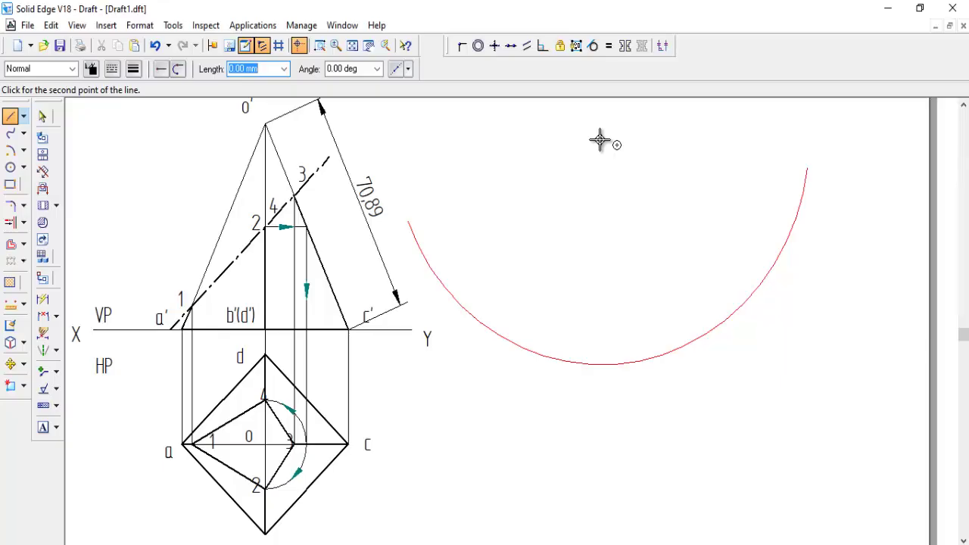
left_click(409, 222)
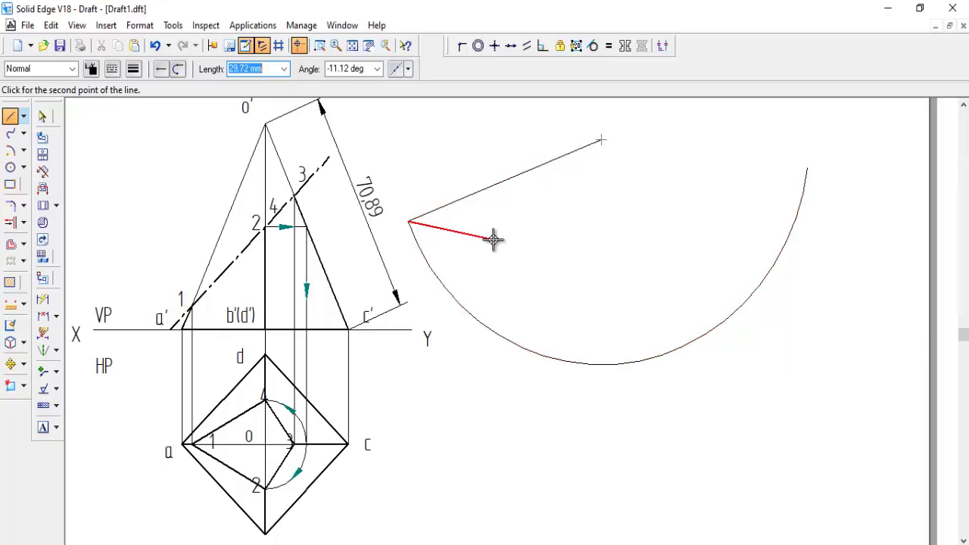
right_click(493, 240)
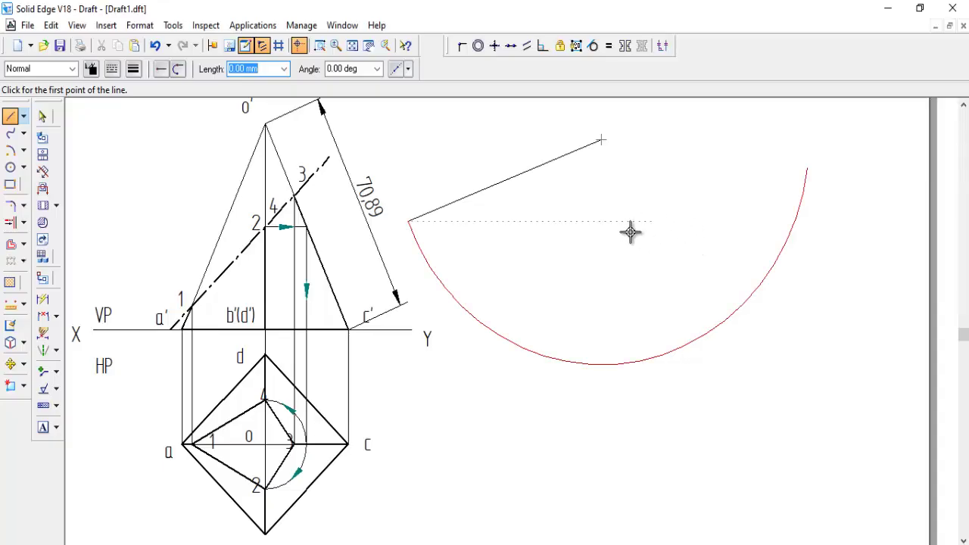
left_click(10, 151)
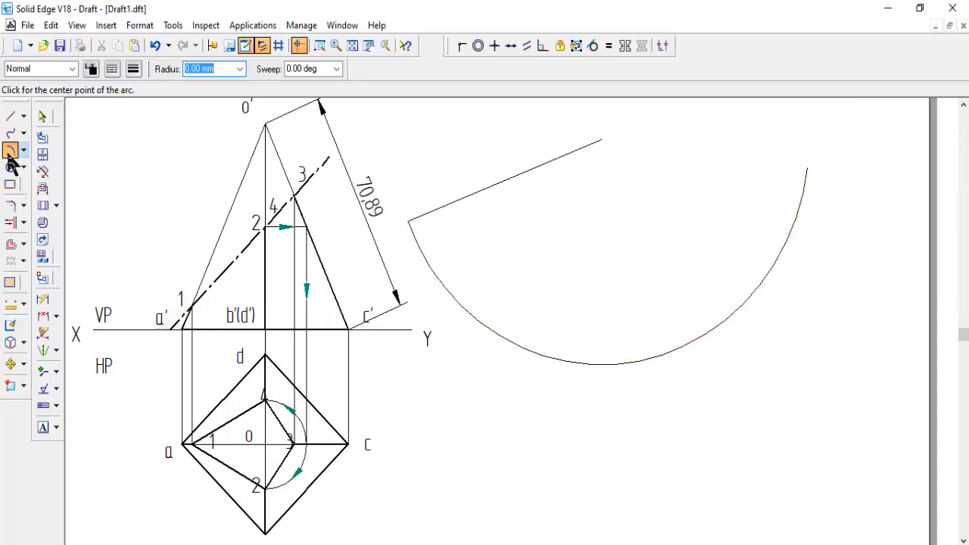
left_click(408, 221)
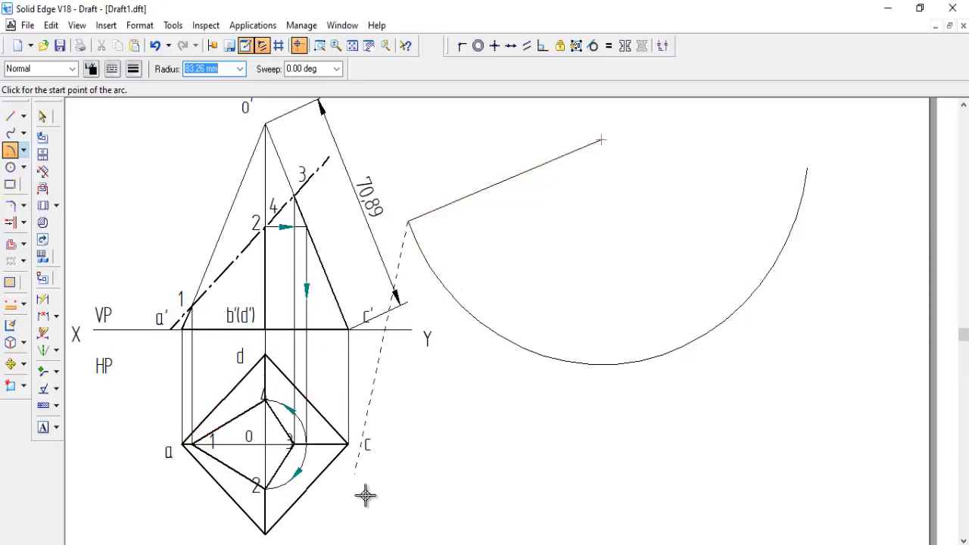
scroll(394, 402, "up", 3)
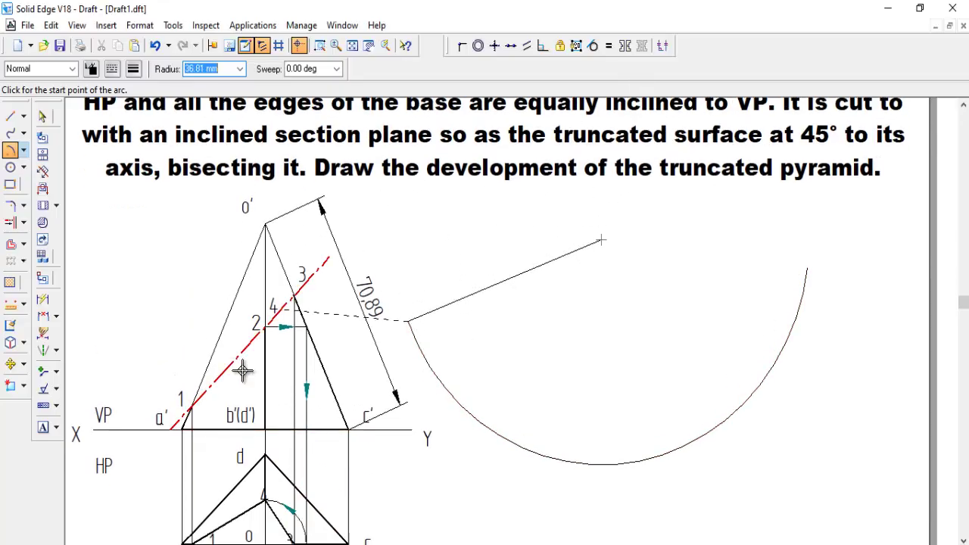
scroll(243, 369, "down", 1)
Dimension the base edge ab in the top view and the pyramid's axis height in the front view
left_click(42, 299)
scroll(212, 496, "down", 1)
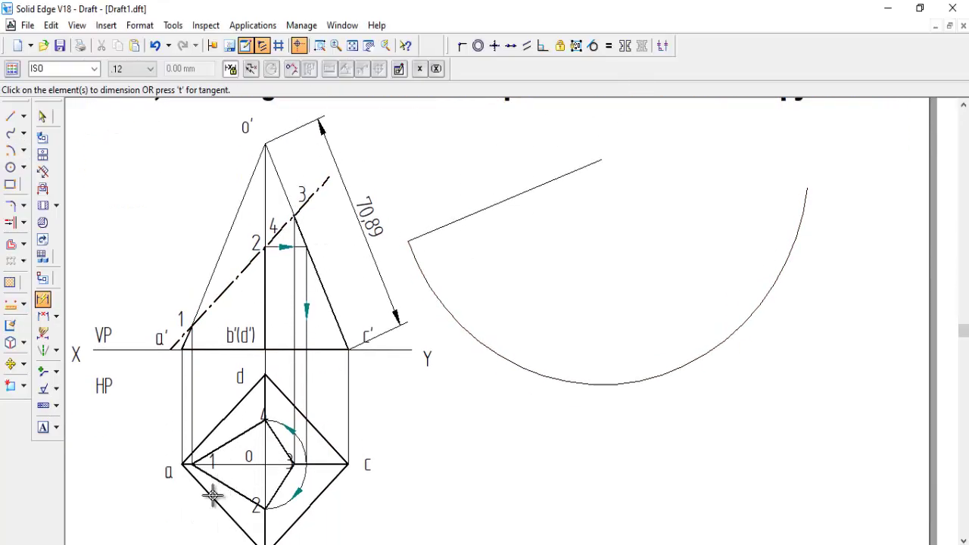
left_click(211, 500)
left_click(190, 521)
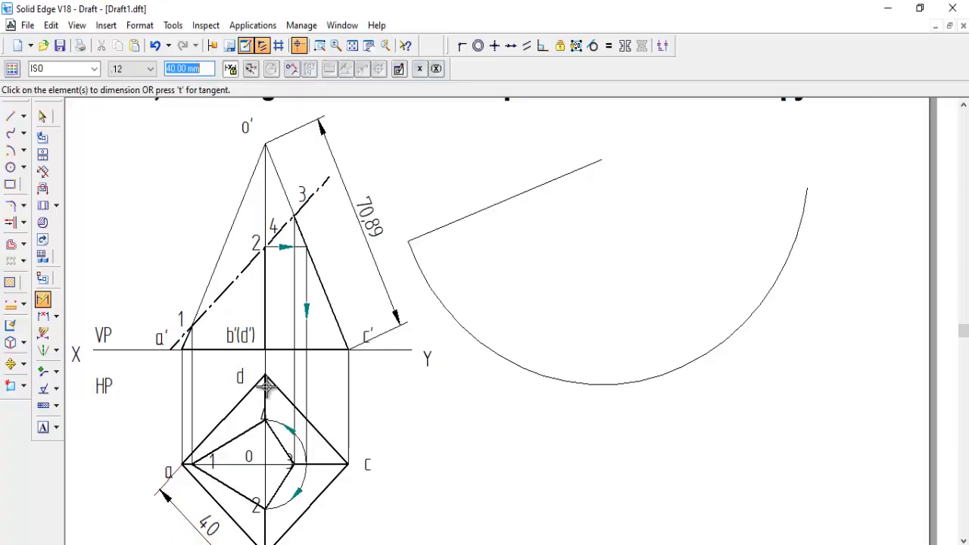
left_click(266, 190)
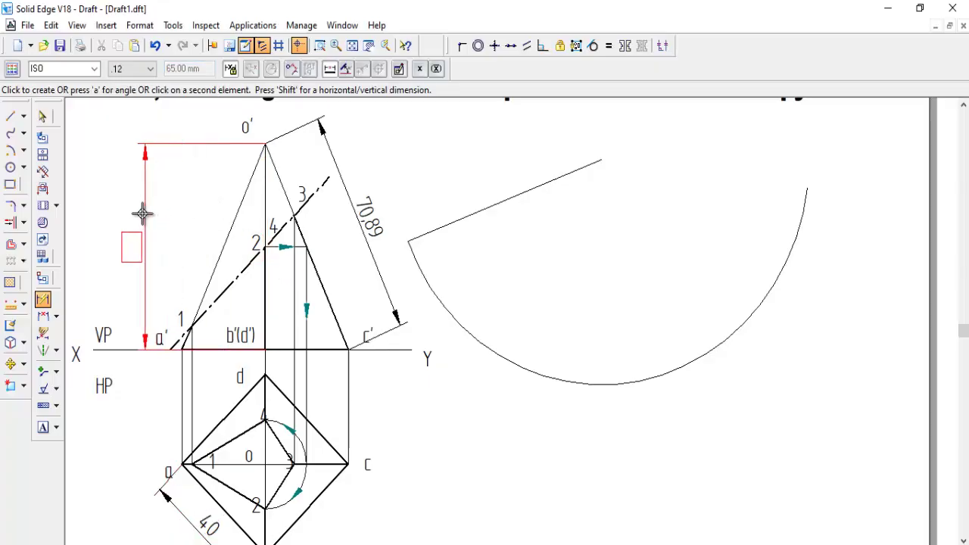
left_click(142, 212)
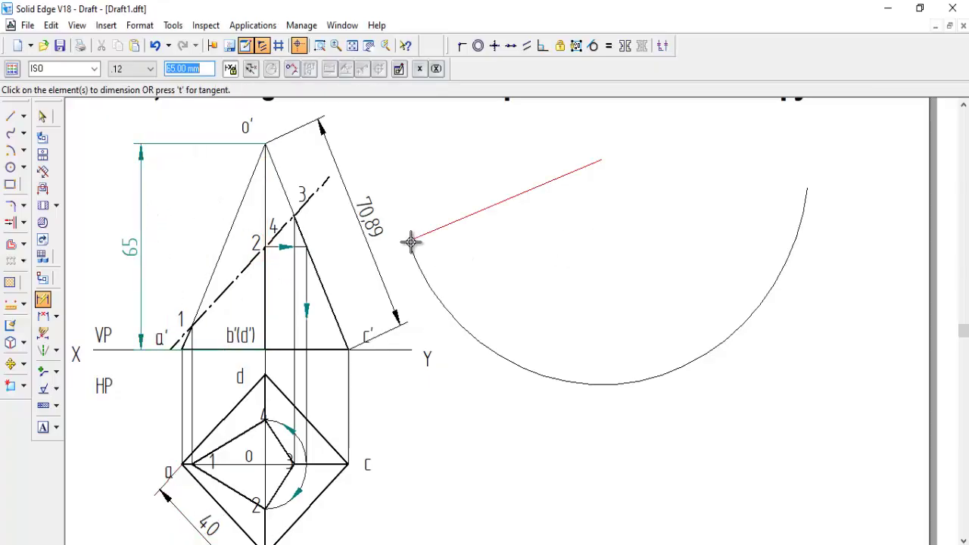
Mark the first base corner on the development arc with a short 40 mm radius arc centered on the radial line's outer end
left_click(10, 167)
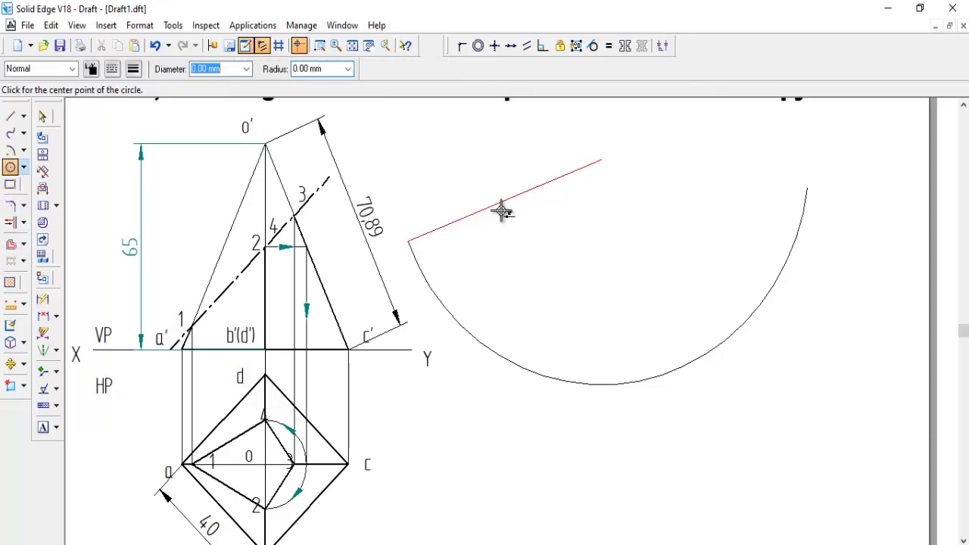
left_click(10, 150)
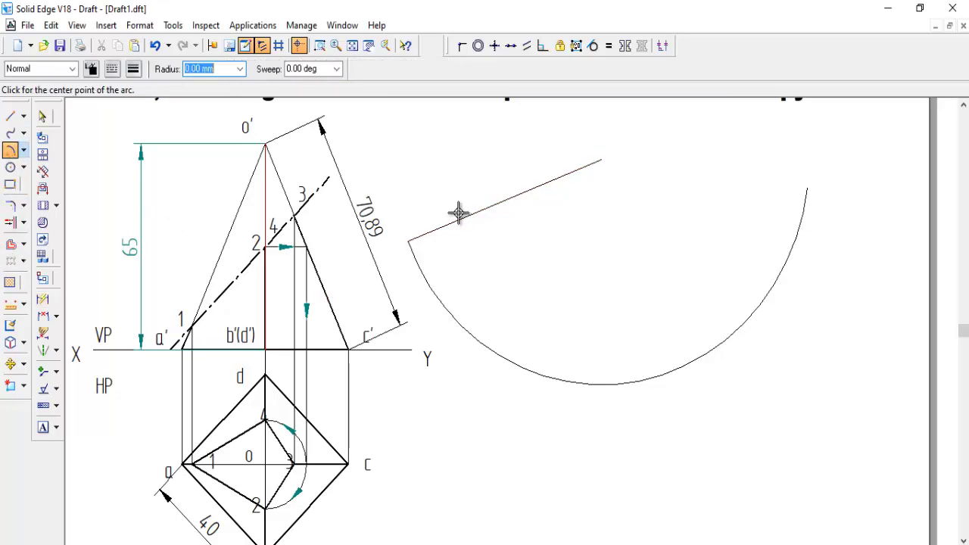
left_click(408, 239)
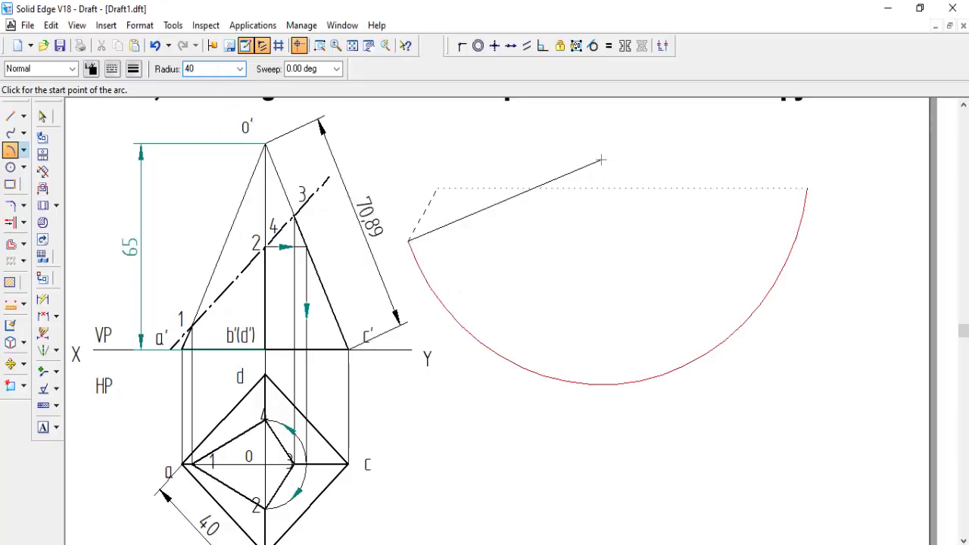
key("Tab")
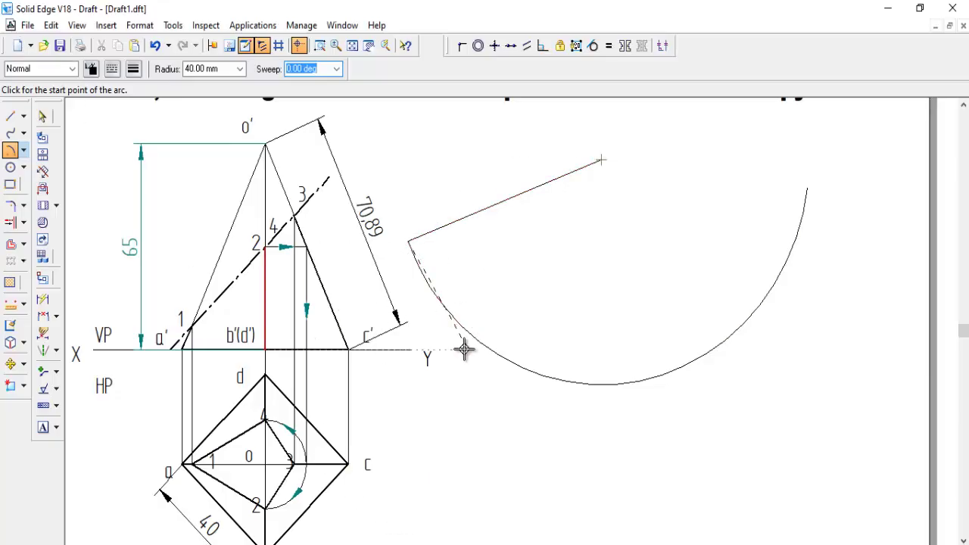
left_click(465, 348)
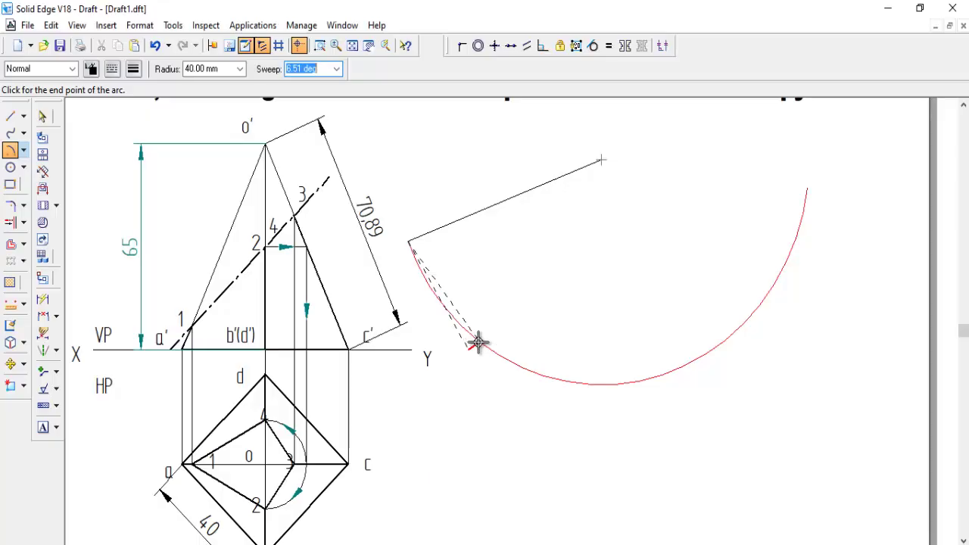
left_click(478, 343)
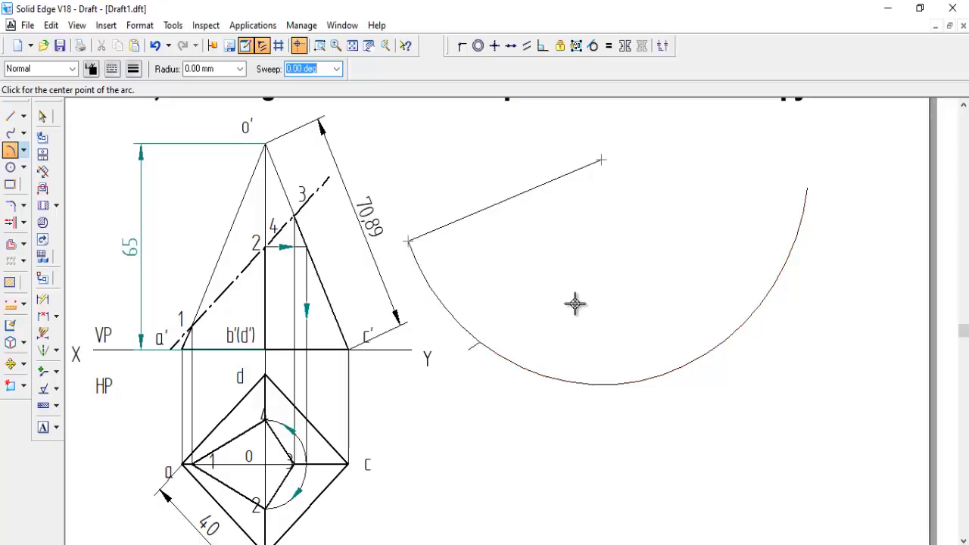
Mark the second base corner on the development arc with a short 40 mm radius arc centered on the first mark
left_click(480, 343)
left_click(209, 69)
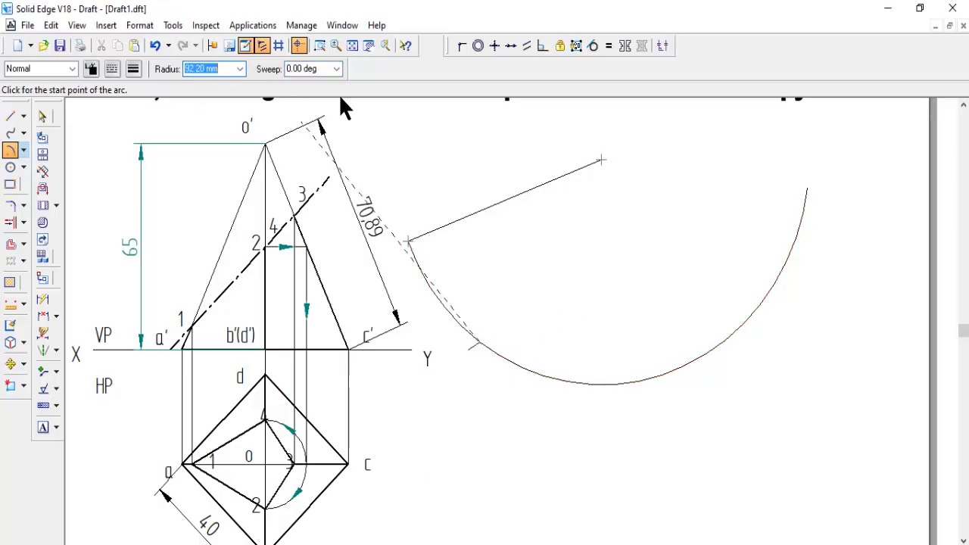
type("40")
key("Tab")
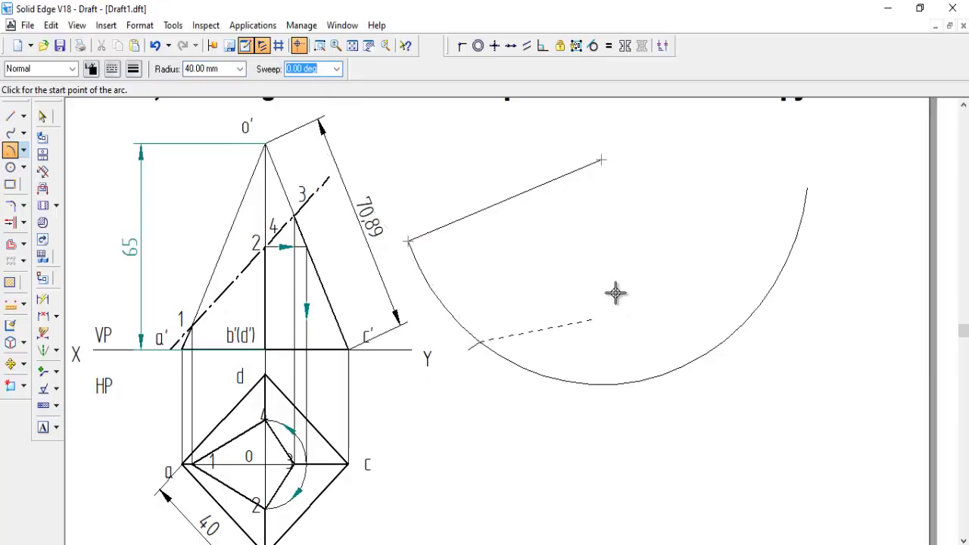
left_click(589, 387)
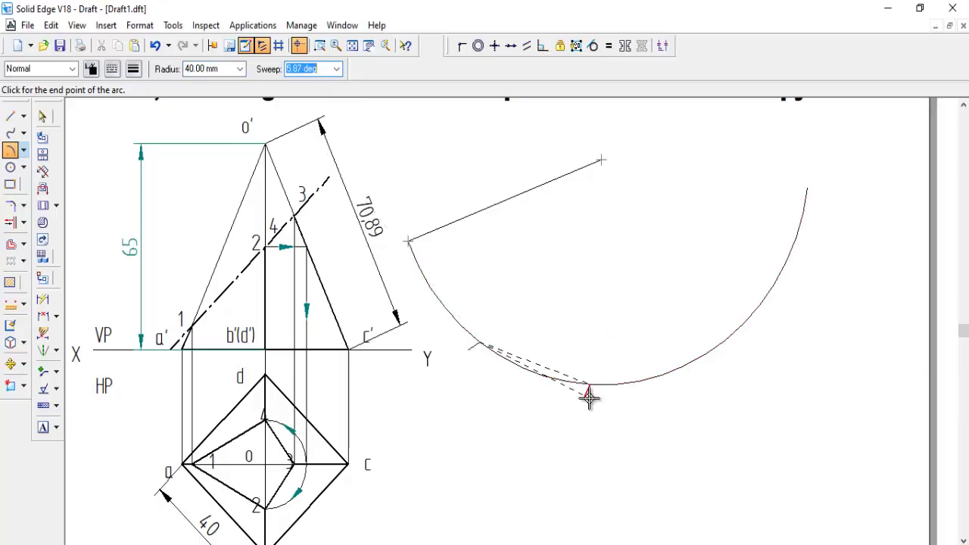
left_click(590, 396)
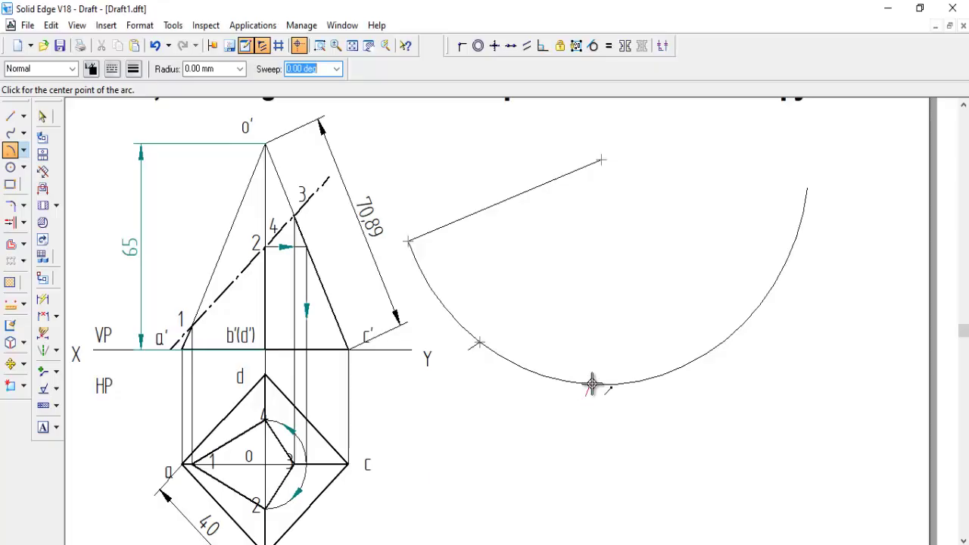
Mark the third base corner on the development arc with a short 40 mm radius arc centered on the second mark
left_click(590, 386)
left_click(191, 68)
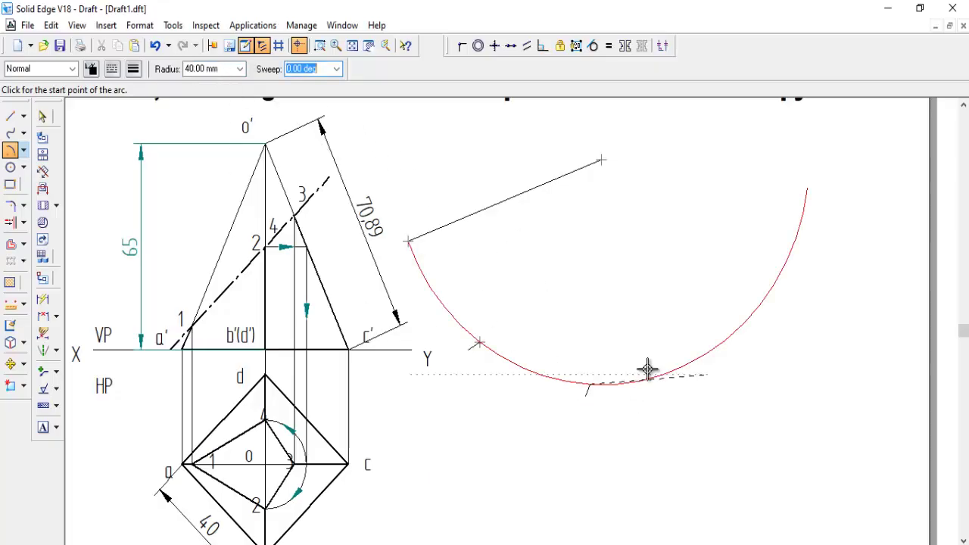
left_click(709, 356)
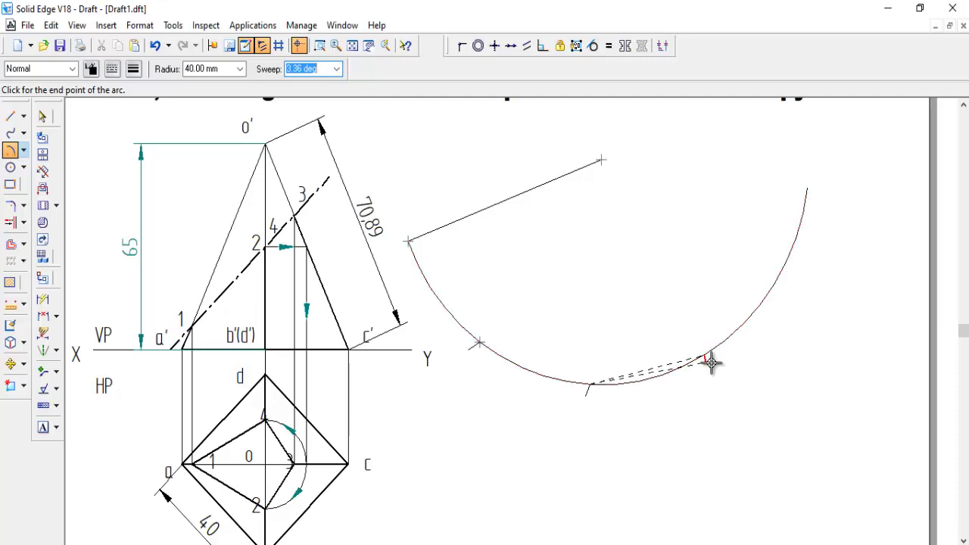
left_click(712, 367)
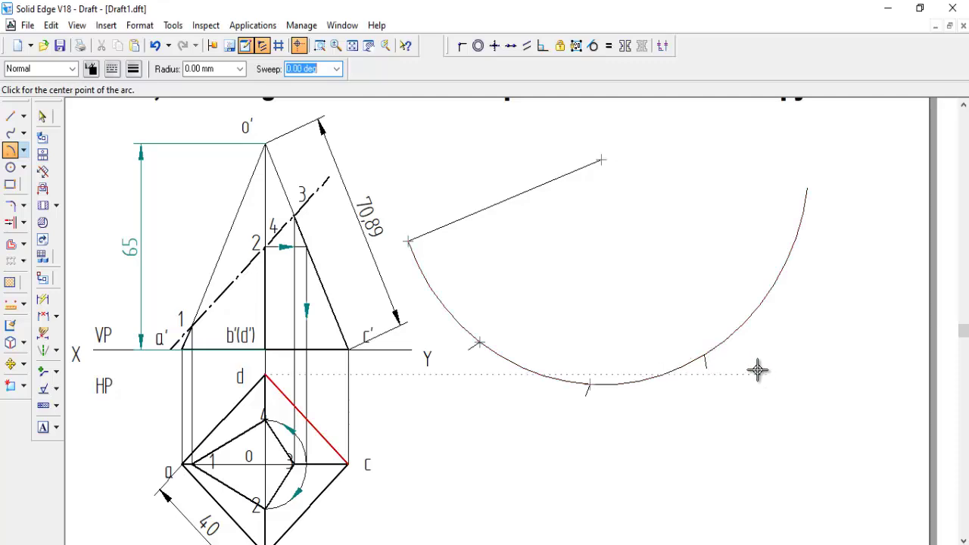
Mark the fourth base corner on the development arc with a short 40 mm radius arc centered on the third mark
left_click(704, 356)
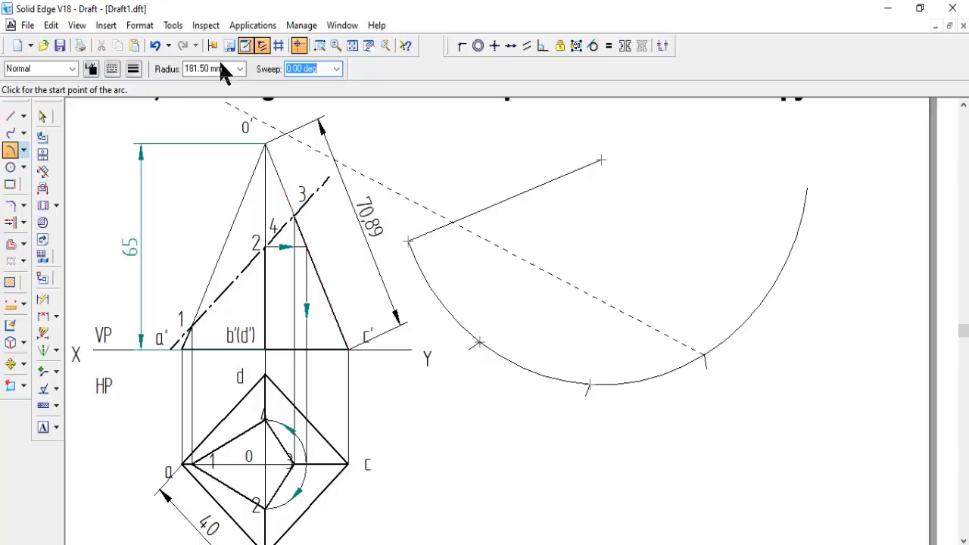
type("40")
key("Tab")
left_click(796, 282)
left_click(798, 285)
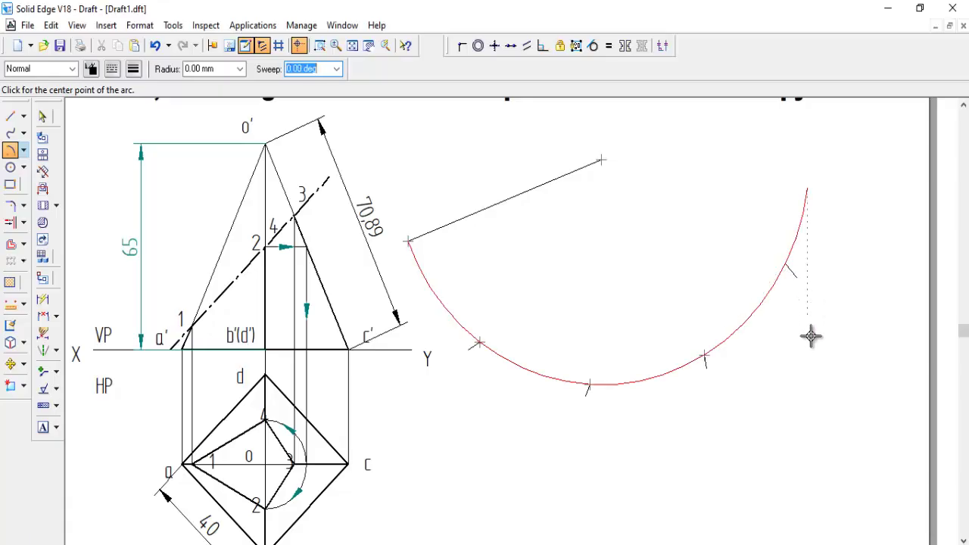
Draw straight lines from the development's apex to each of the four base-corner marks on the arc
left_click(10, 116)
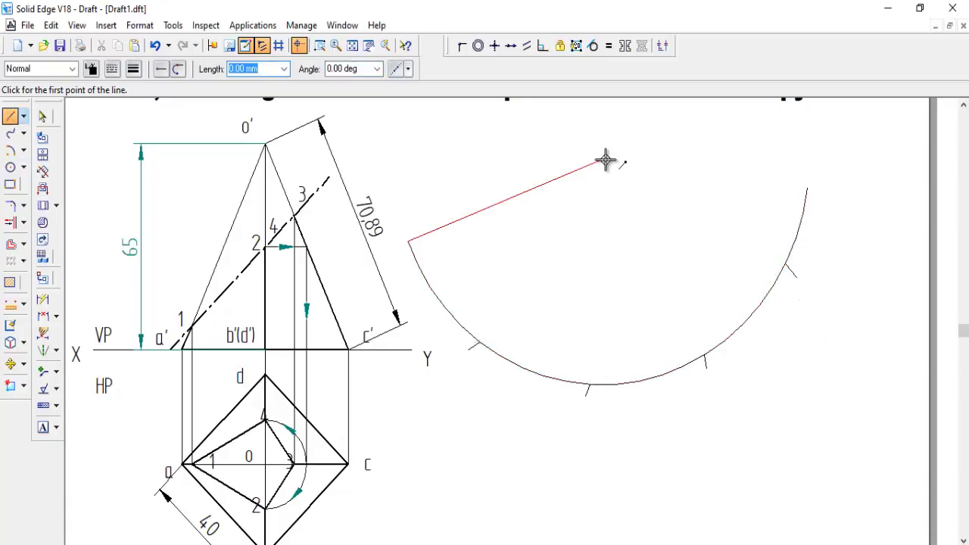
left_click(603, 160)
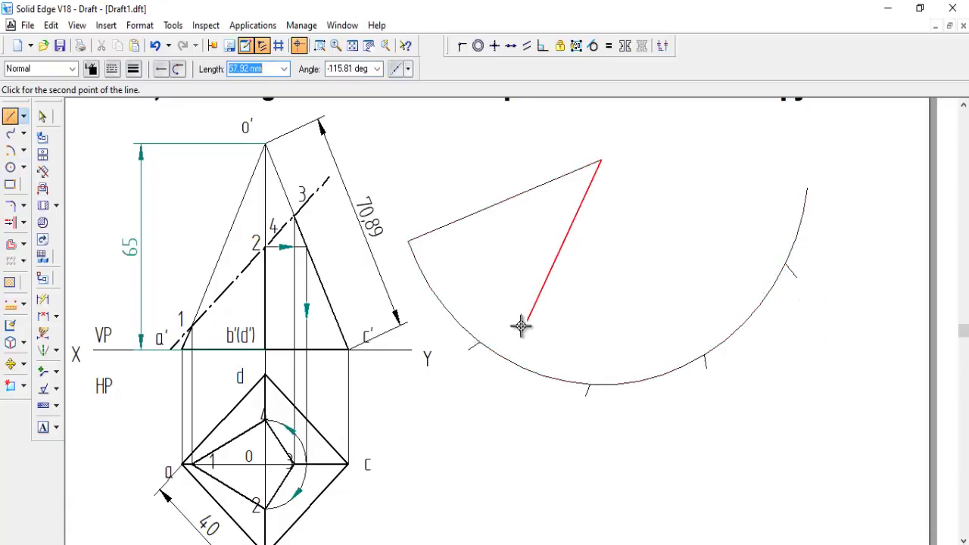
left_click(480, 345)
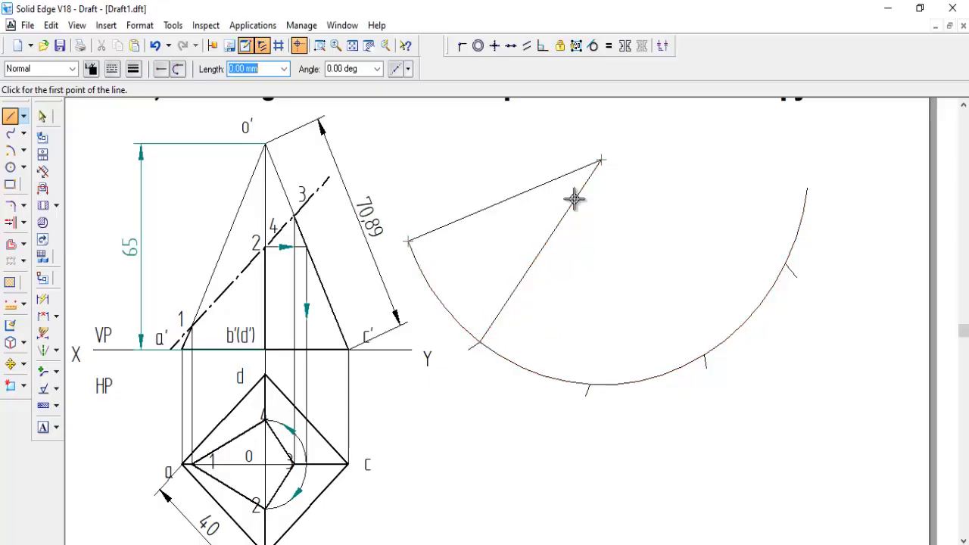
left_click(602, 160)
left_click(590, 384)
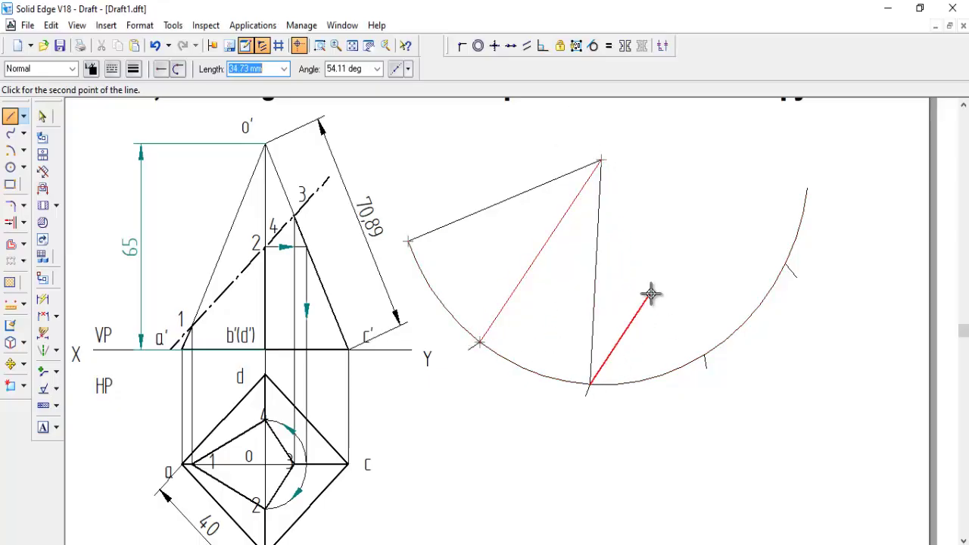
right_click(652, 295)
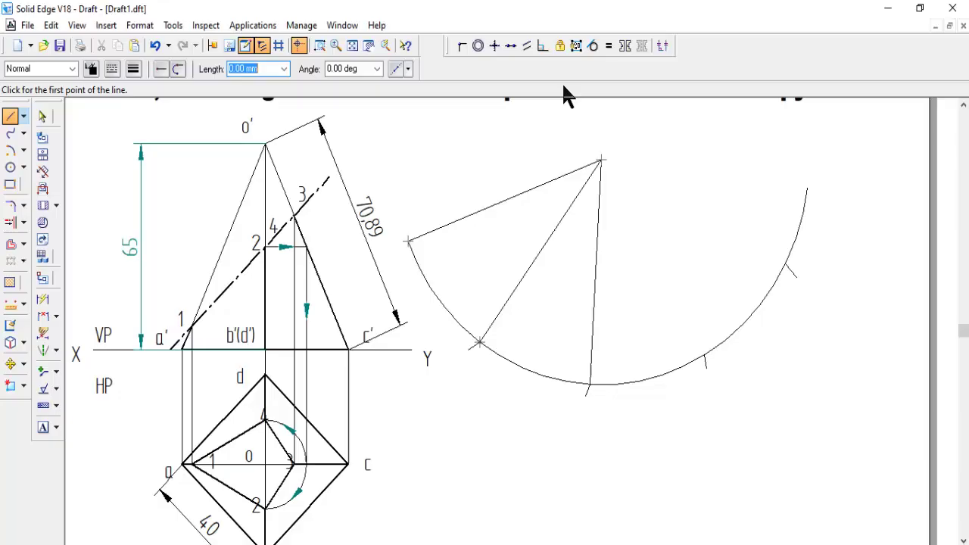
left_click(602, 160)
left_click(706, 355)
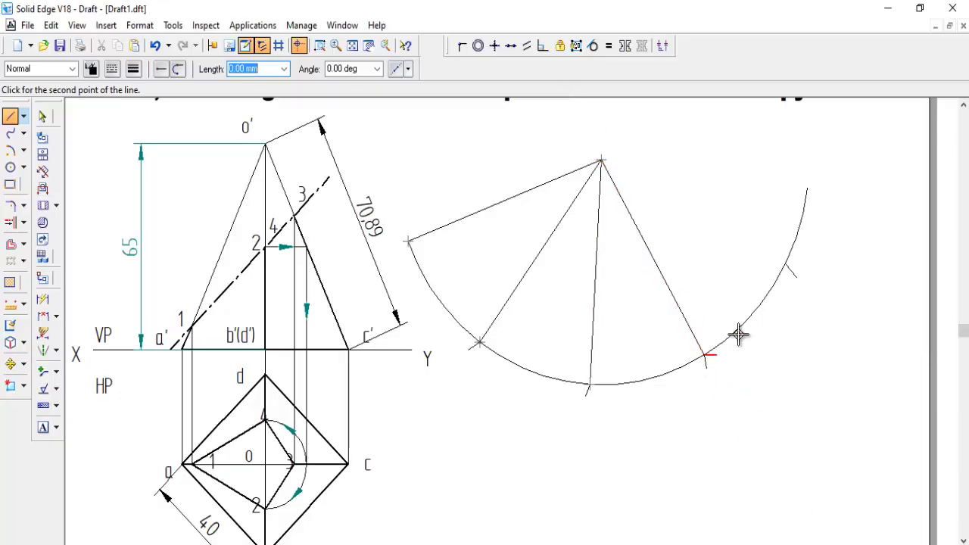
right_click(739, 335)
left_click(602, 159)
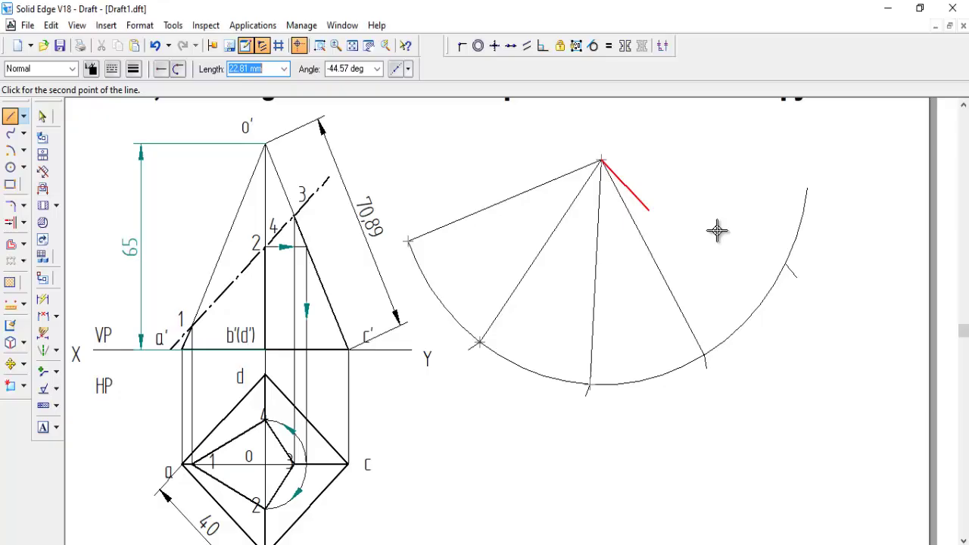
left_click(785, 263)
Join the neighbouring base corners along the development arc with four chained chords, back to the first radial line's outer end
left_click(702, 356)
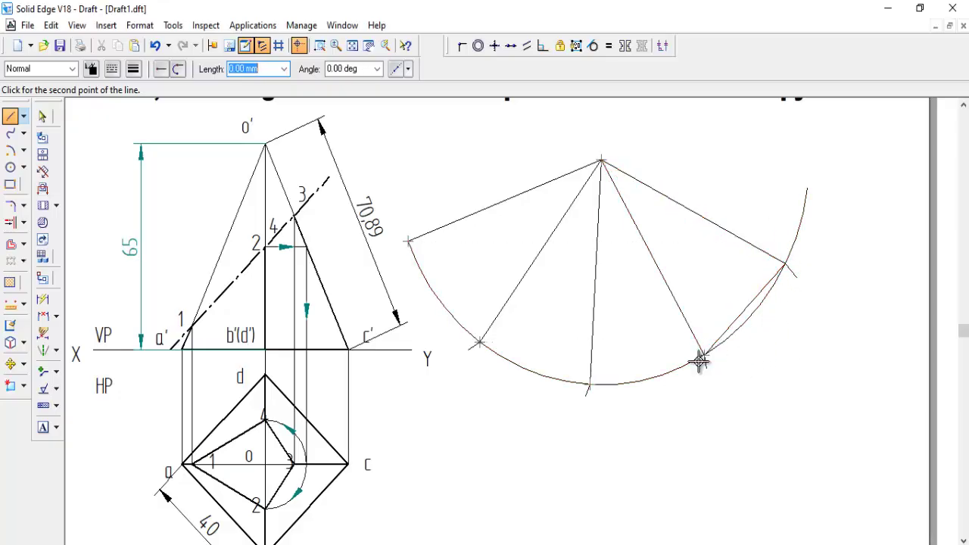
left_click(589, 384)
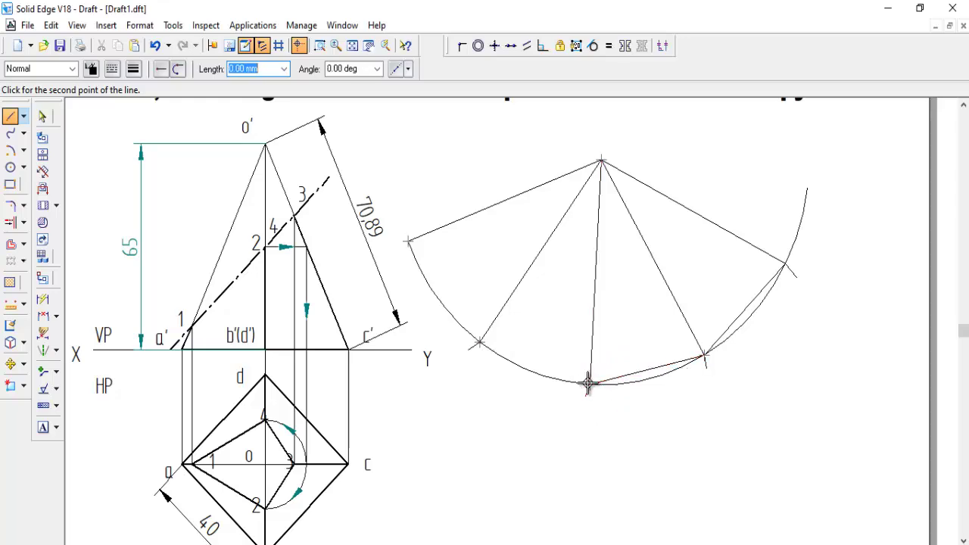
left_click(480, 341)
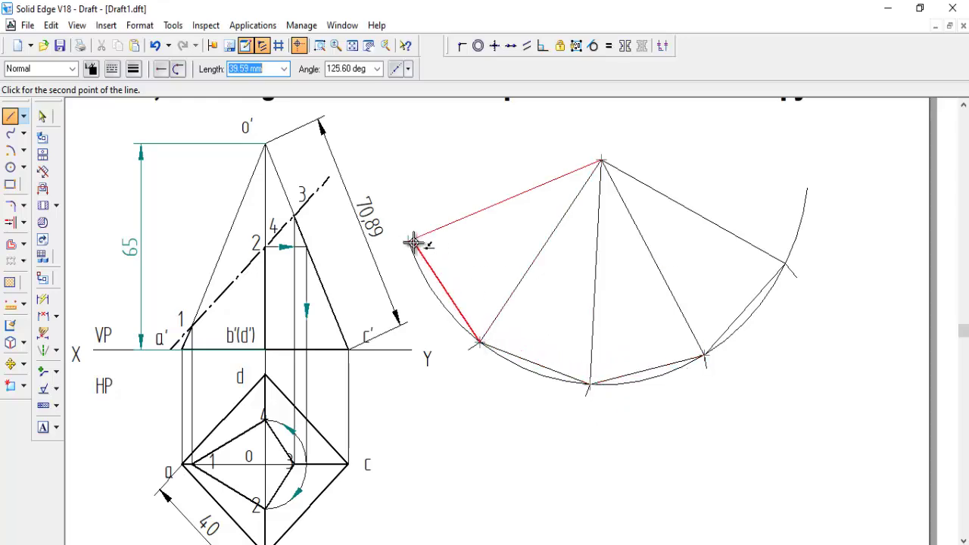
left_click(410, 241)
right_click(418, 194)
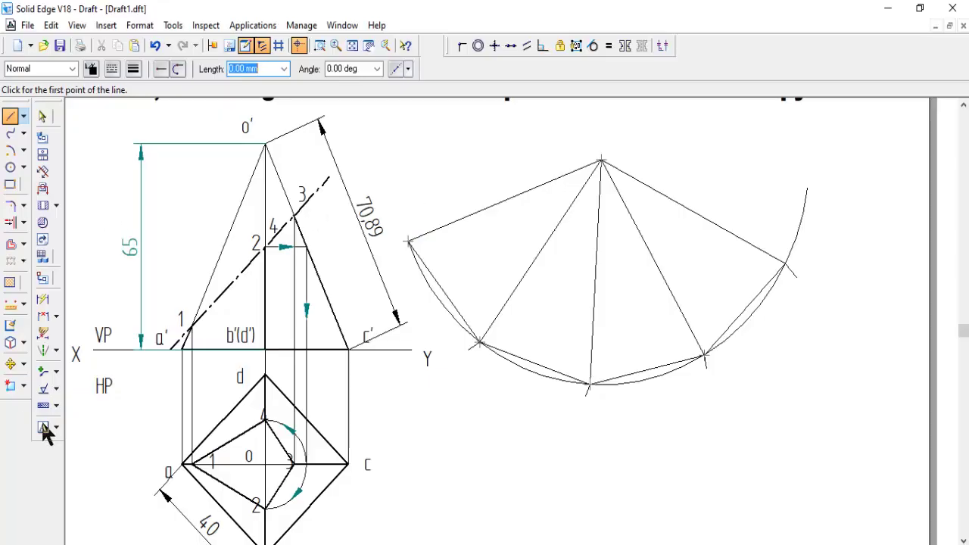
Label the development's apex O and its base corners A, B, C, D and A in order along the arc
left_click(44, 428)
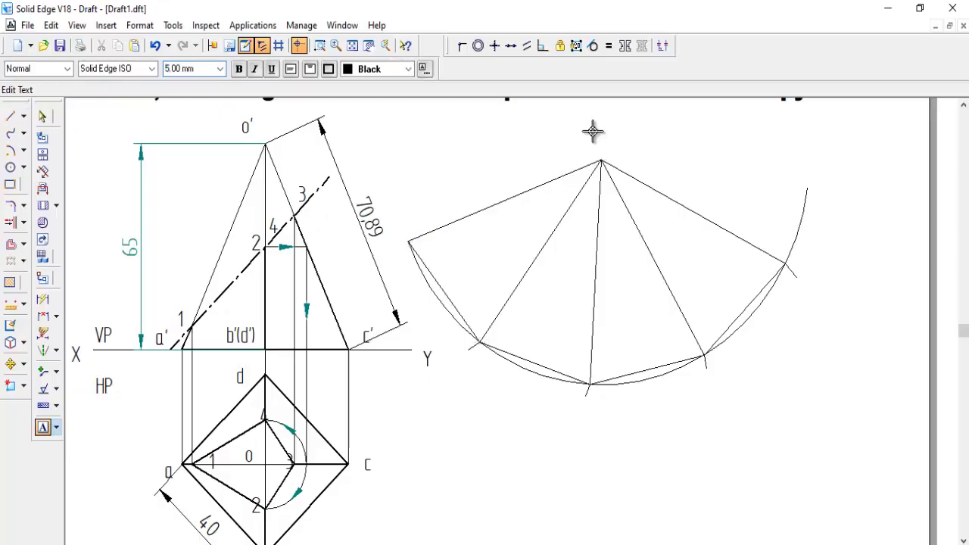
type("0")
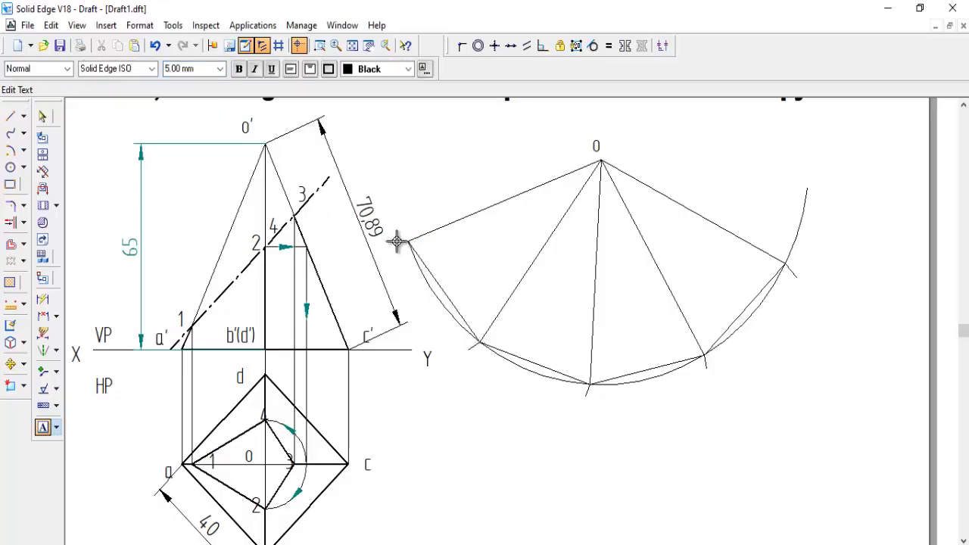
type("A")
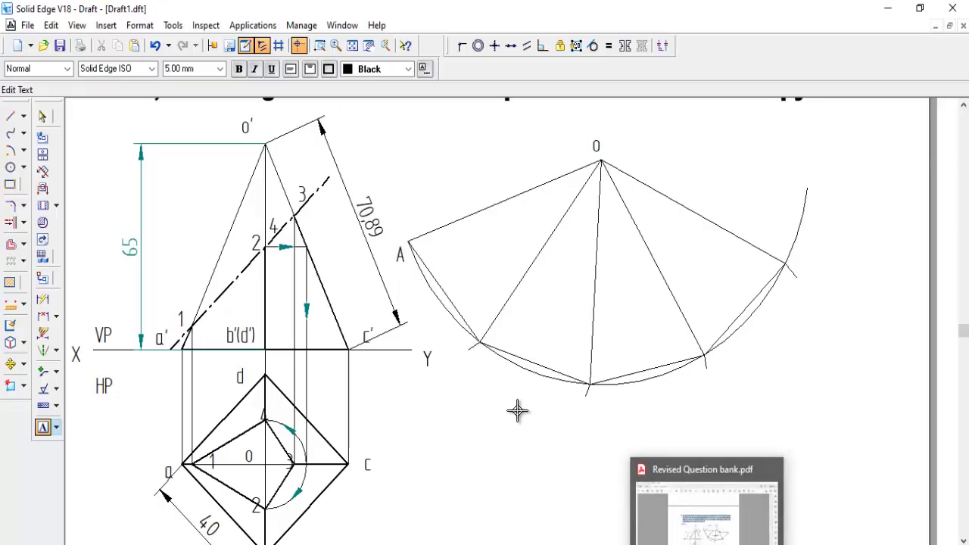
type("B")
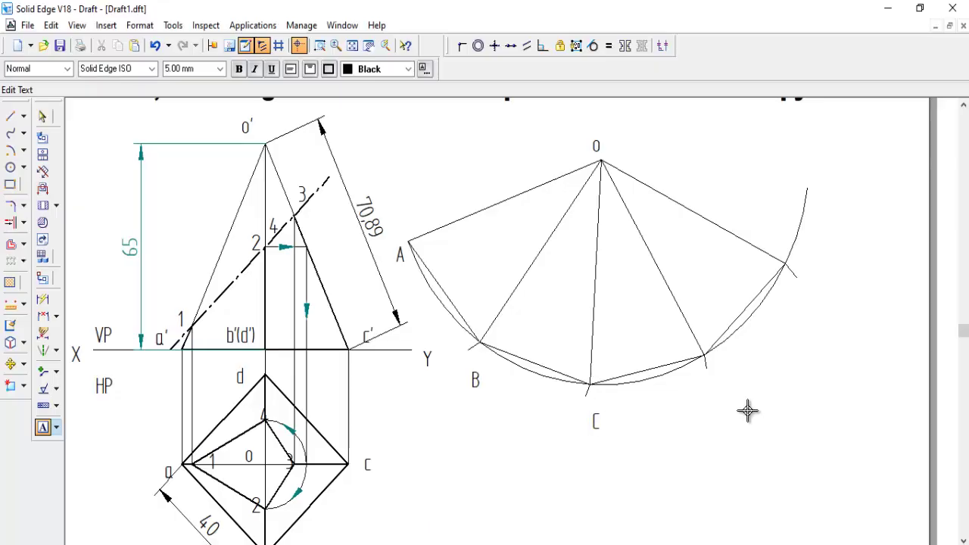
left_click(714, 371)
type("D")
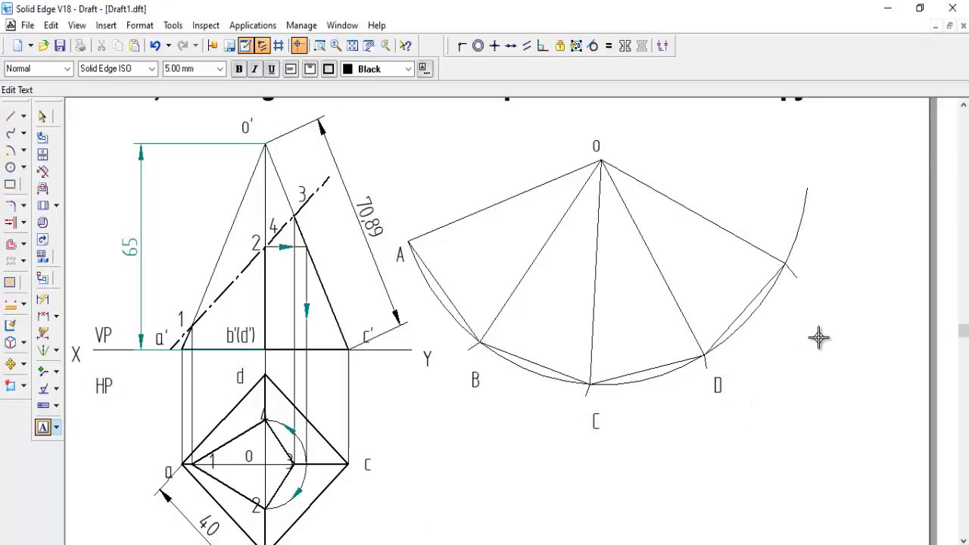
left_click(805, 266)
type("A")
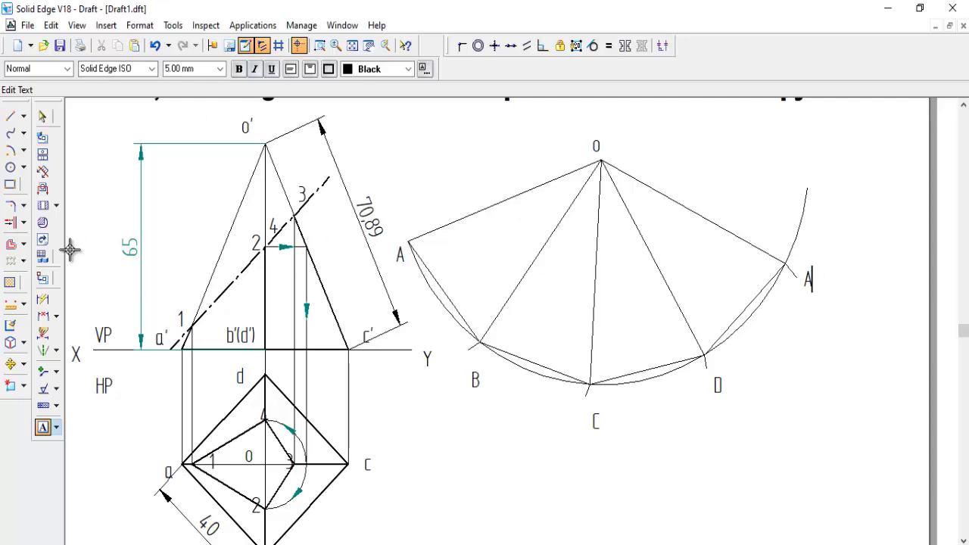
Try to split the front view's slant edge o'a' at point 1 on the section line
left_click(42, 300)
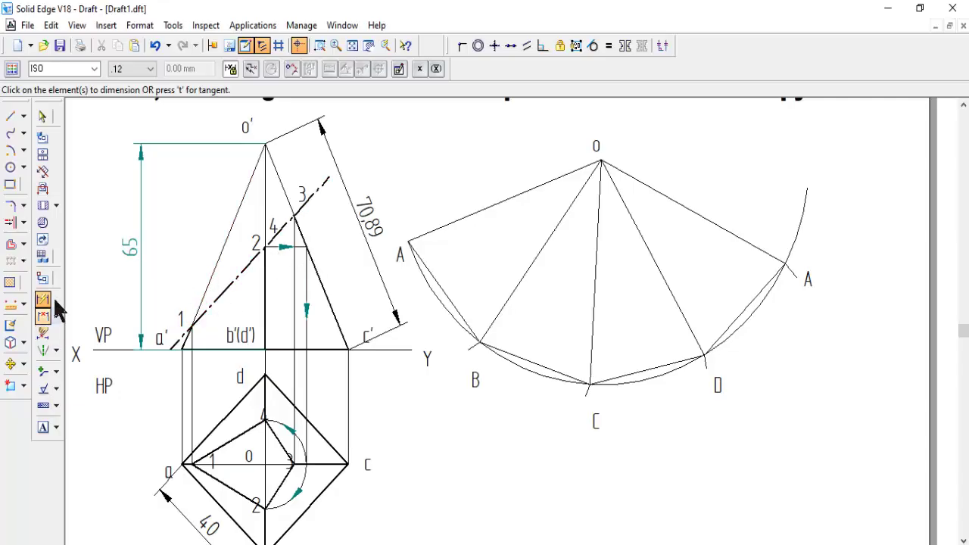
left_click(22, 223)
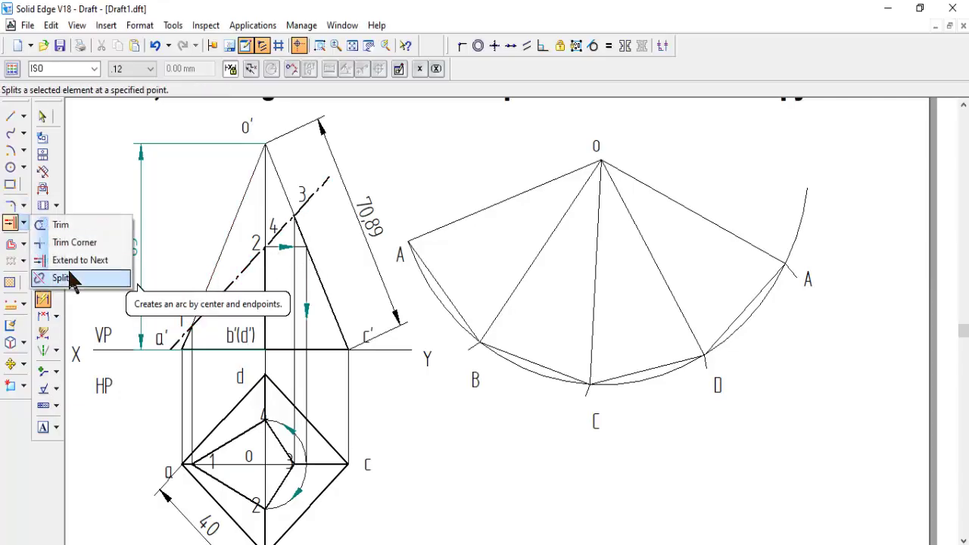
left_click(64, 278)
left_click(320, 46)
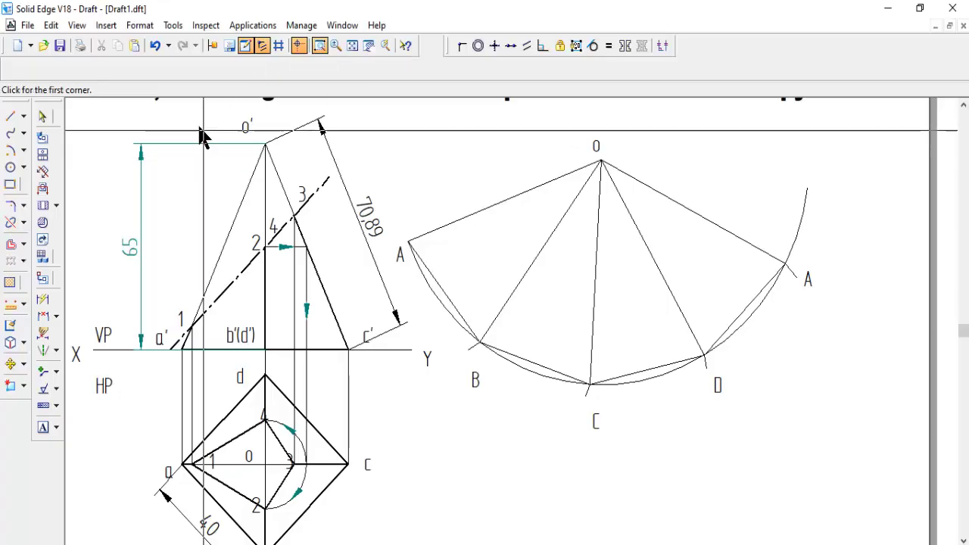
left_click(160, 129)
left_click_drag(254, 356, 466, 488)
left_click(466, 488)
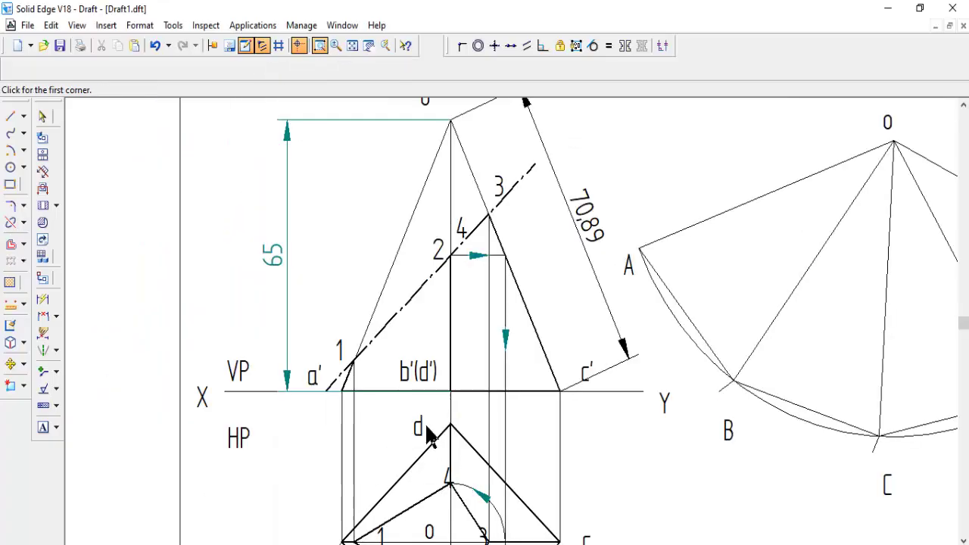
key("Escape")
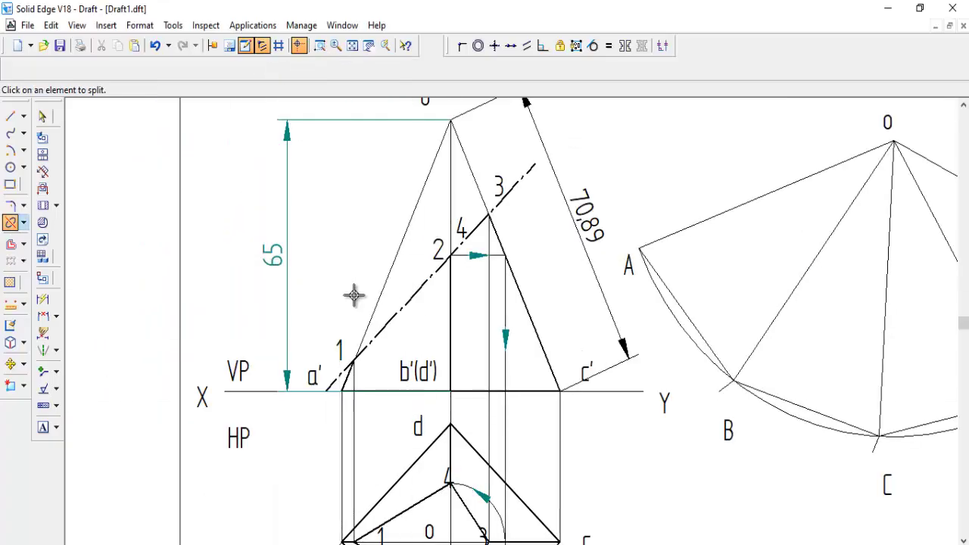
left_click(357, 349)
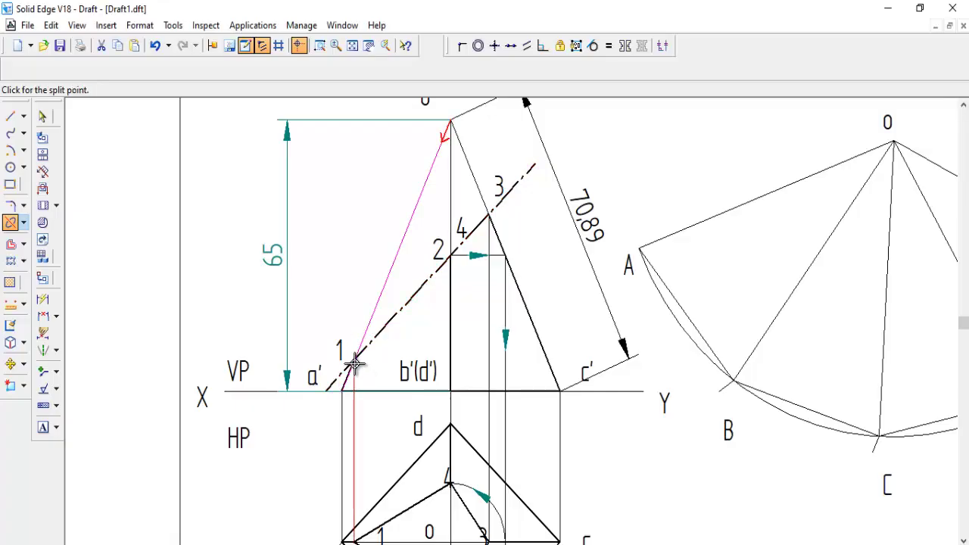
left_click(353, 362)
key("Escape")
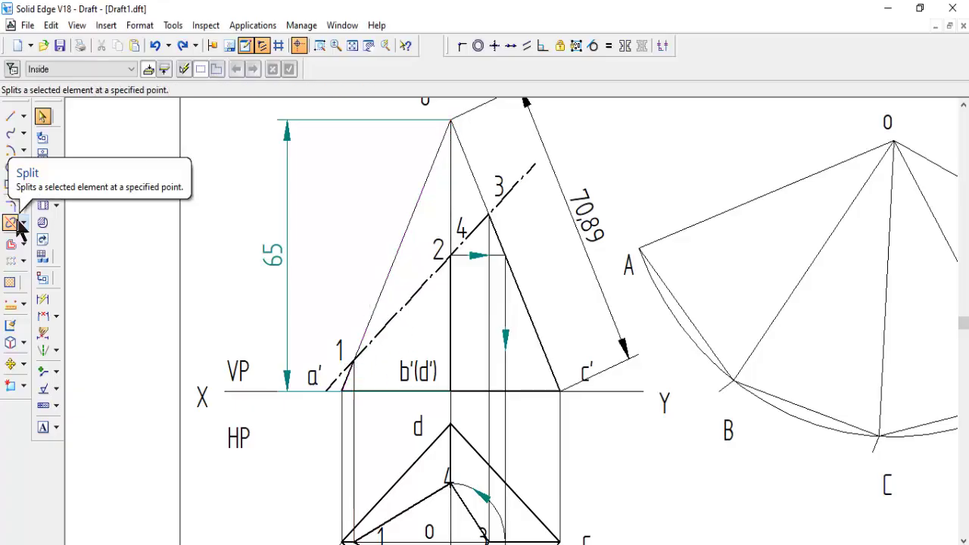
Split slant edge o'c' where the horizontal projector from point 2 meets it, and dimension the segment up to the apex
left_click(15, 223)
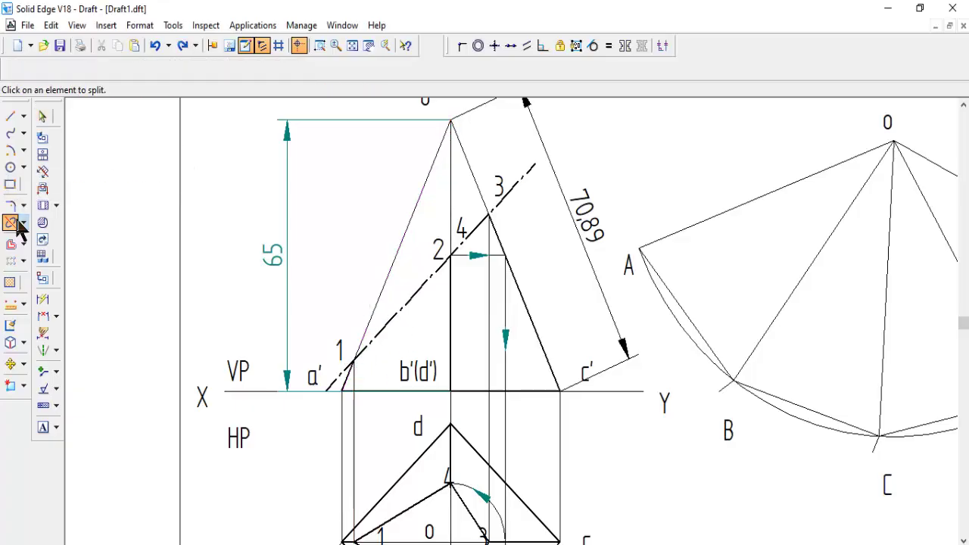
left_click(478, 183)
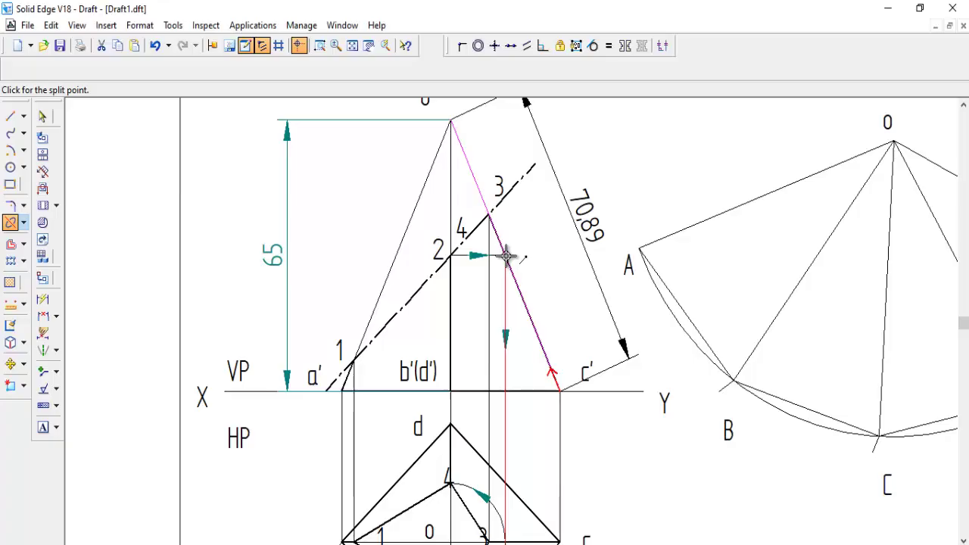
left_click(505, 259)
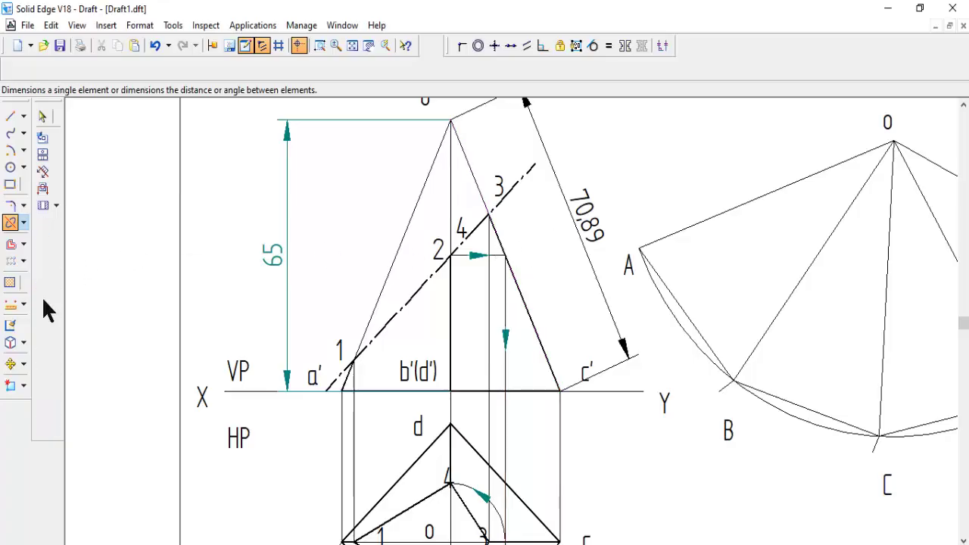
left_click(43, 299)
left_click(477, 182)
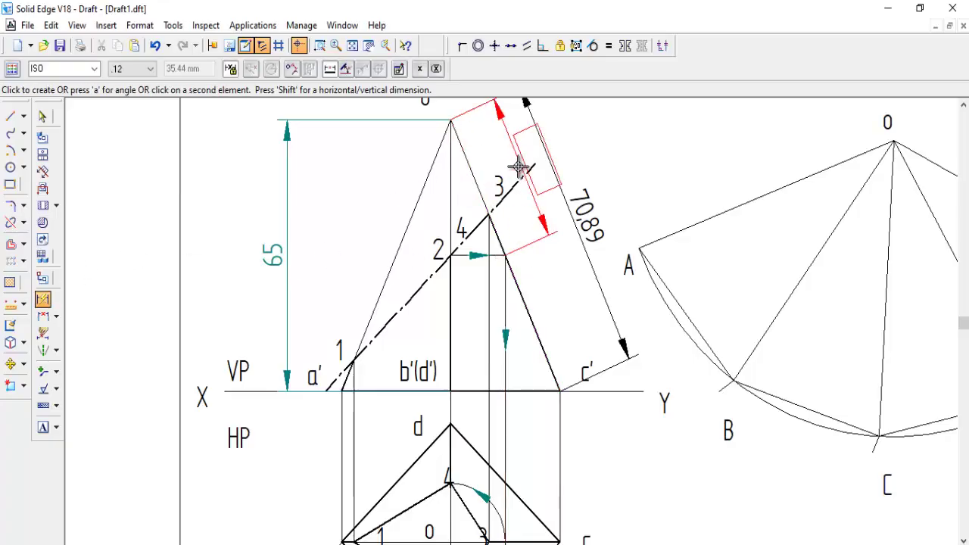
left_click(520, 172)
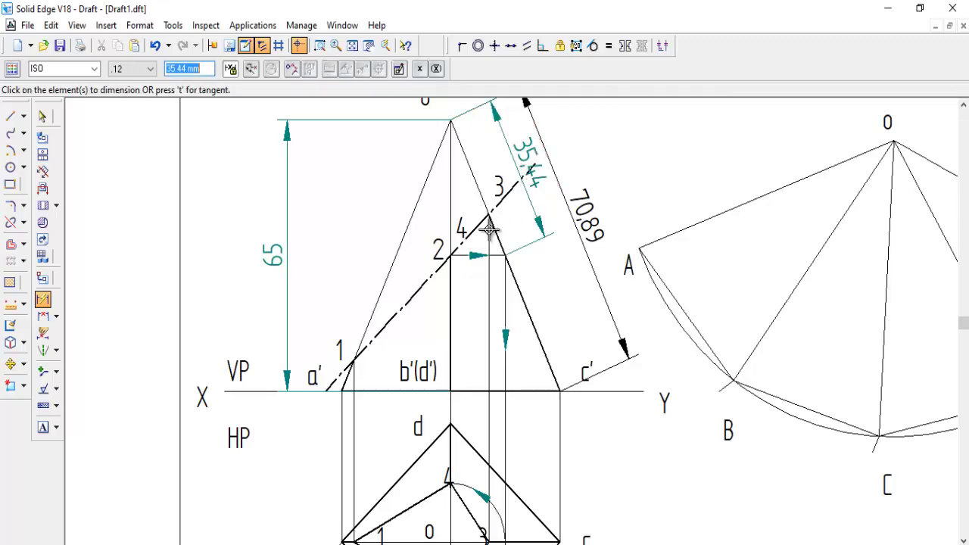
Split the upper segment of slant edge o'c' at point 3, and dimension the length from the apex to point 3
left_click(12, 223)
left_click(469, 161)
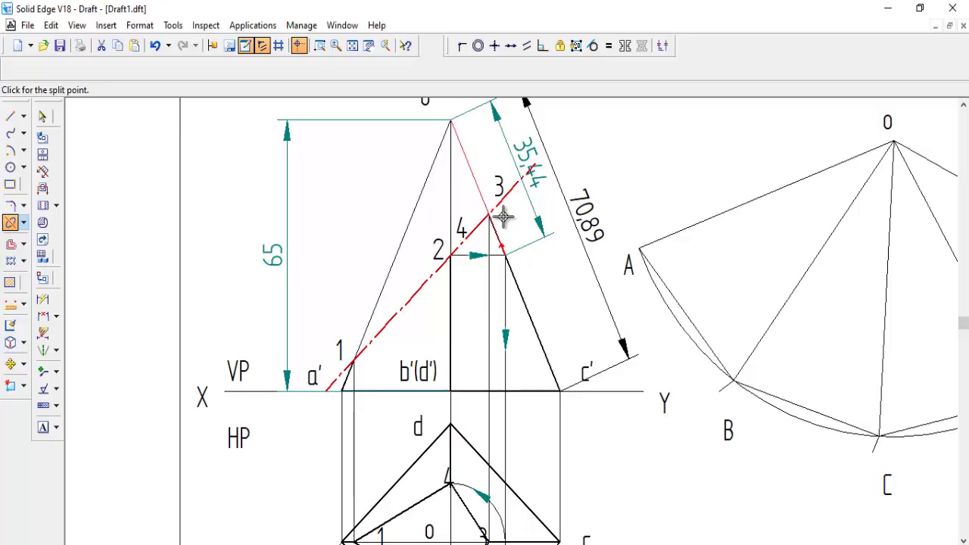
left_click(503, 218)
left_click(44, 301)
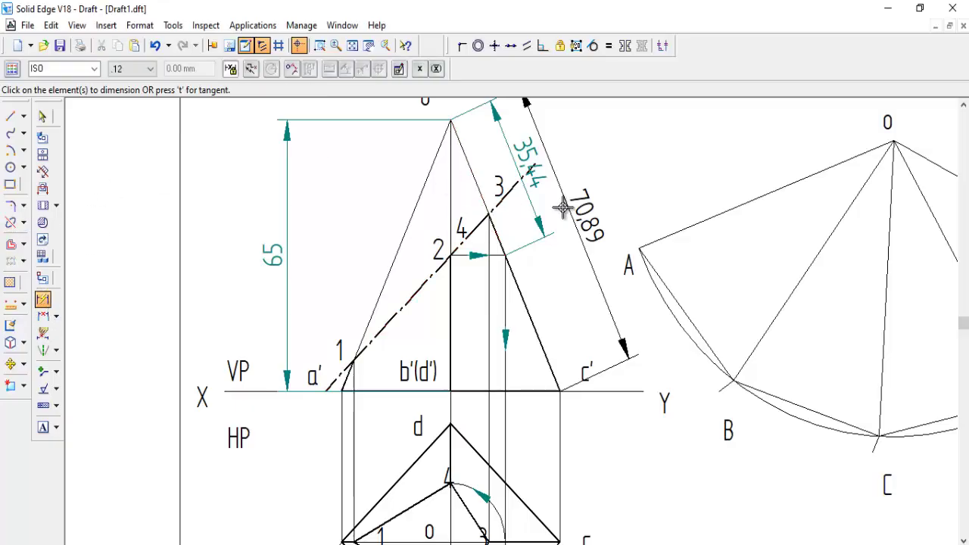
left_click(475, 174)
left_click(481, 169)
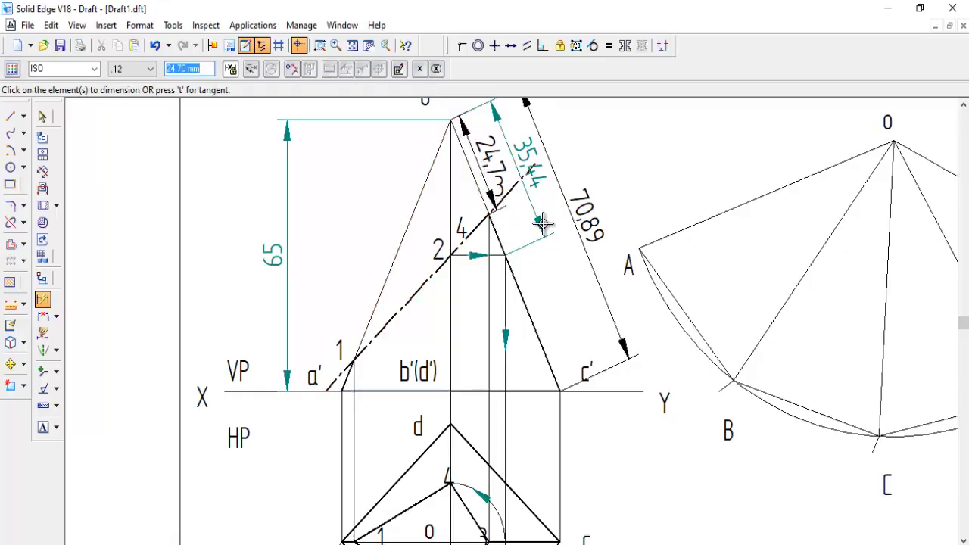
Dimension the front view's slant edge from apex o' down to section point 1, placing the dimension outside the pyramid
left_click(353, 47)
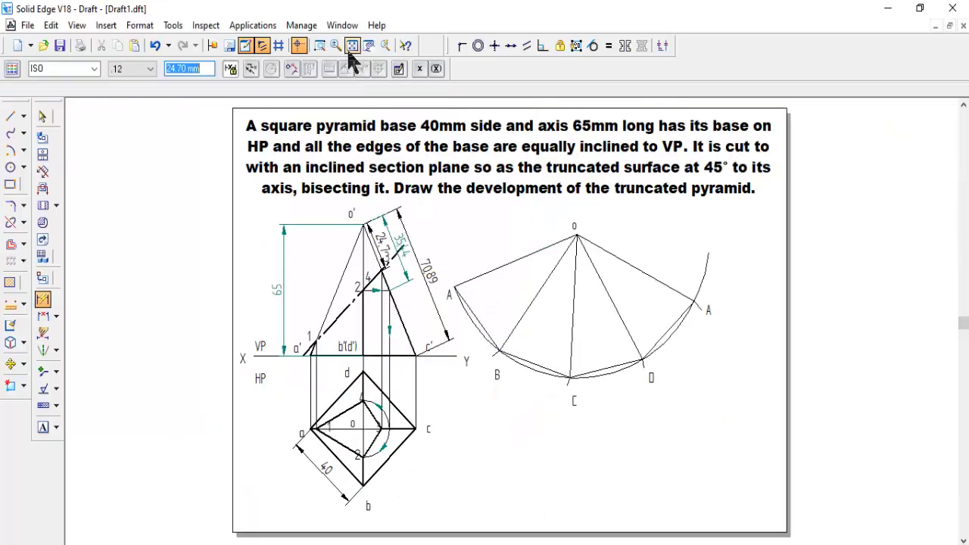
left_click(319, 45)
left_click(307, 183)
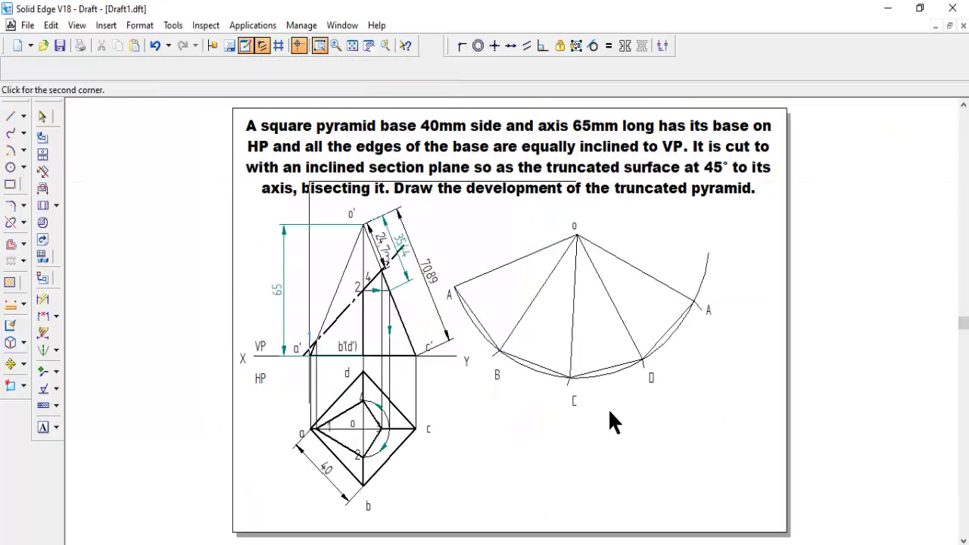
left_click(719, 391)
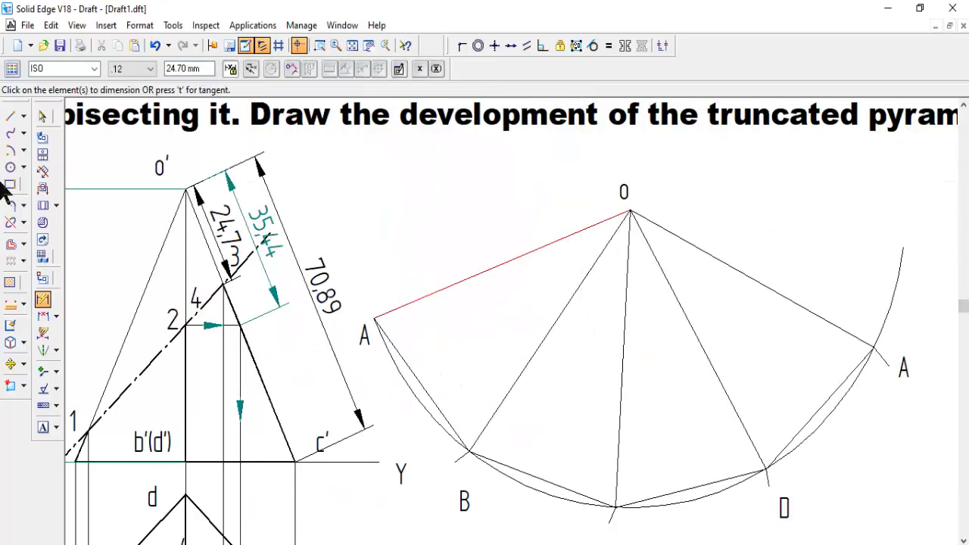
left_click(10, 150)
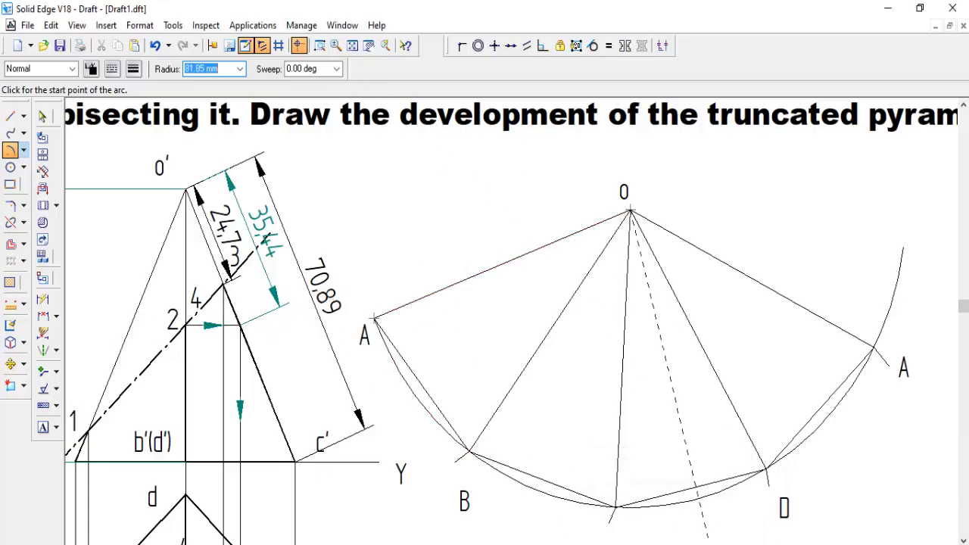
left_click(43, 300)
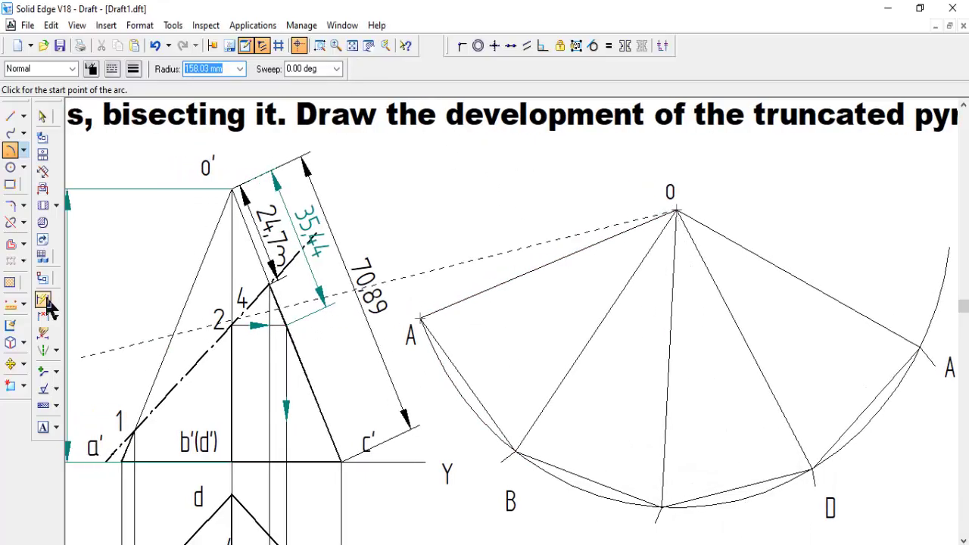
left_click(174, 333)
left_click(152, 318)
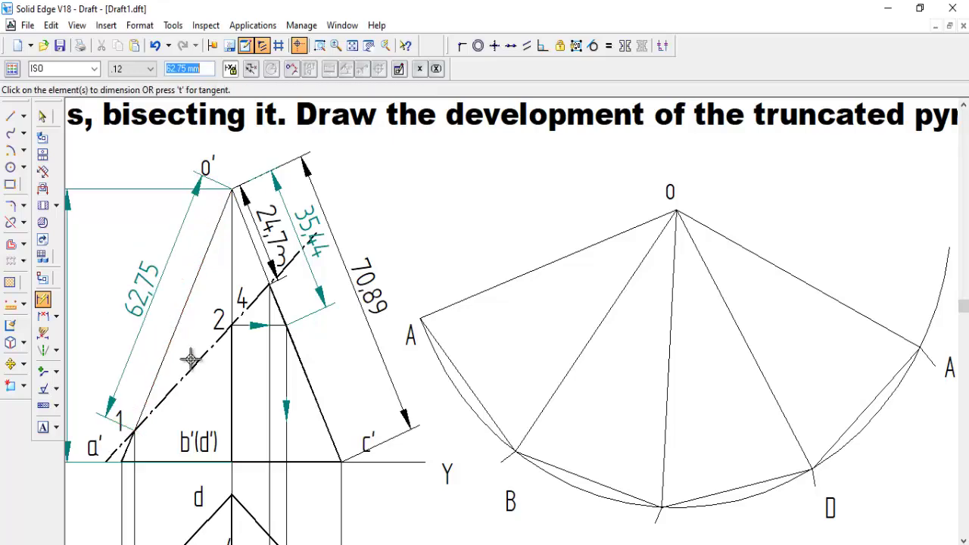
Strike short 62.75 mm radius arcs centred on apex O across both outer edges OA of the development
left_click(10, 149)
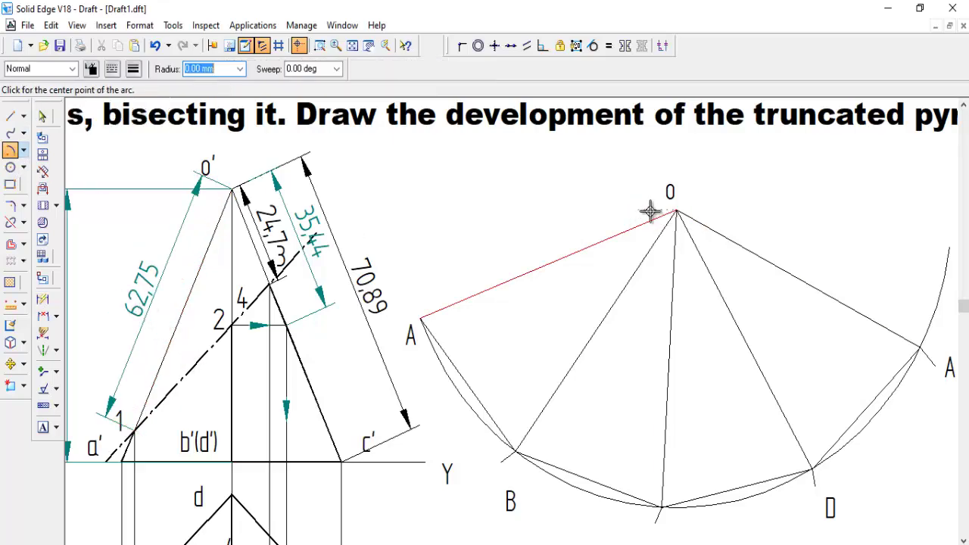
left_click(677, 215)
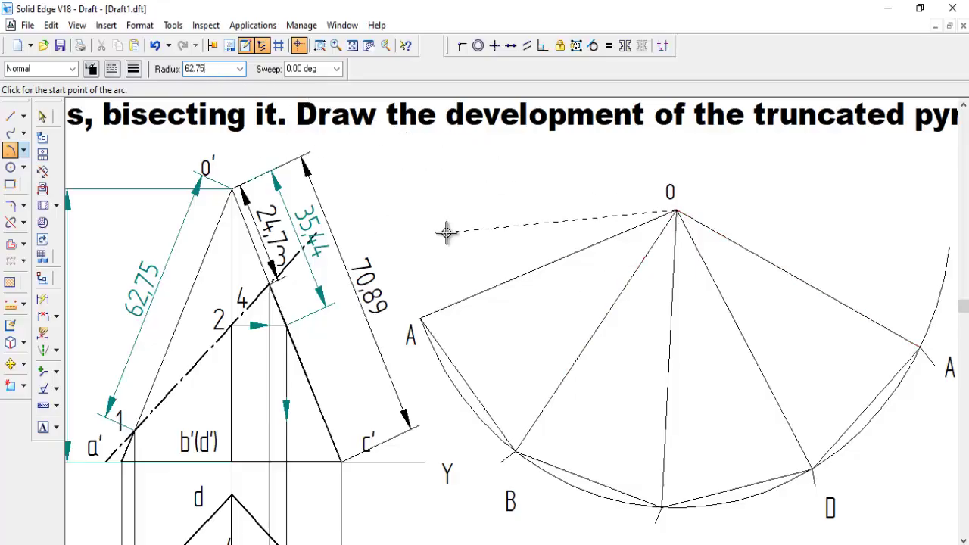
left_click(494, 286)
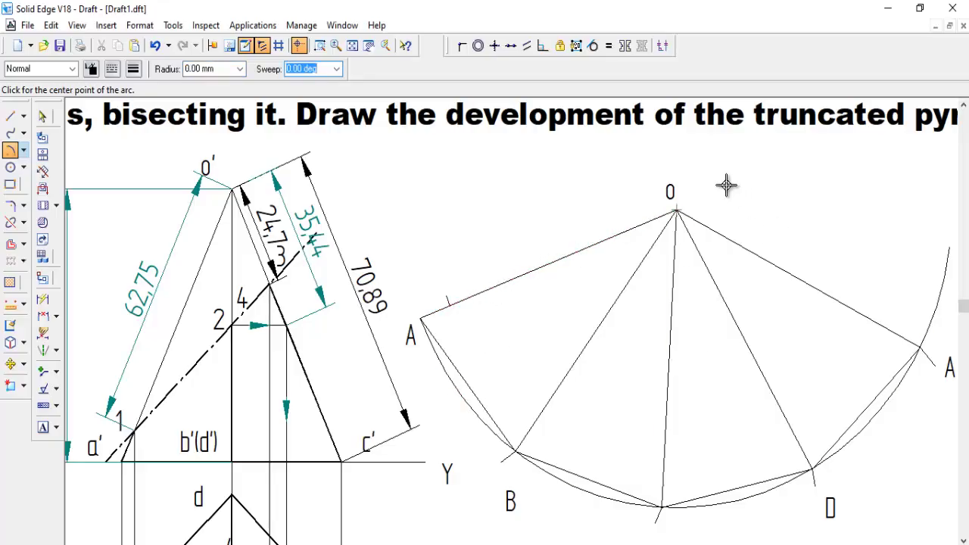
left_click(678, 213)
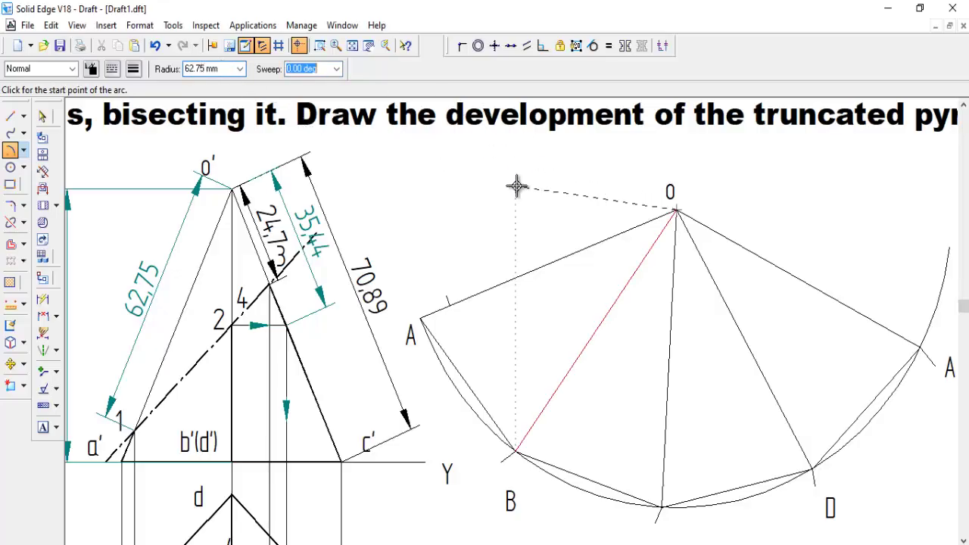
left_click(824, 290)
left_click(829, 274)
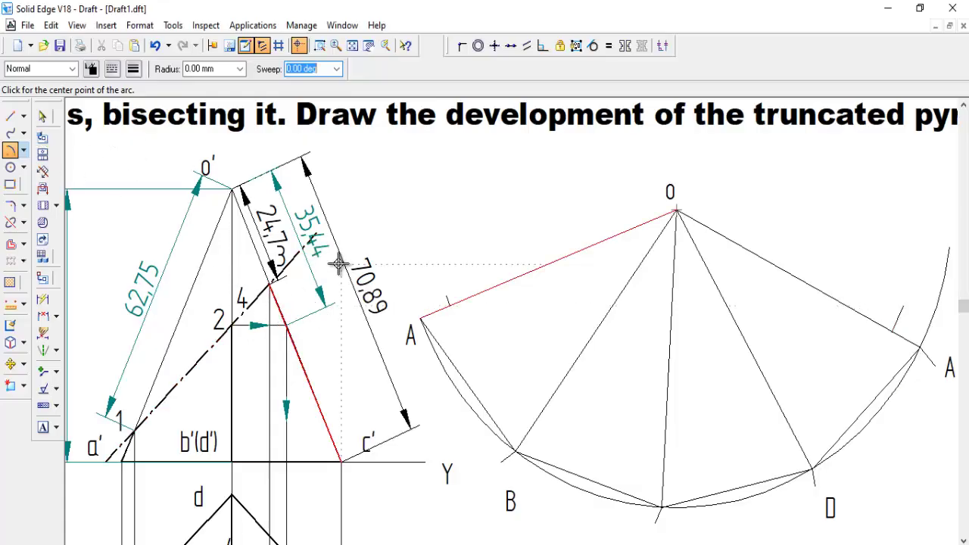
Strike a short 35.44 mm radius arc centred on apex O across edge OB of the development
left_click(676, 211)
left_click(218, 69)
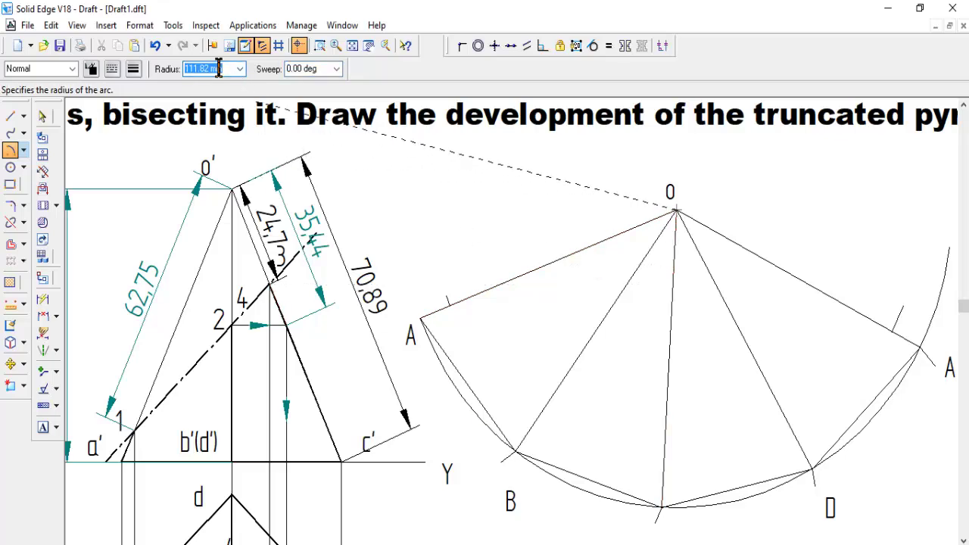
type("35.44")
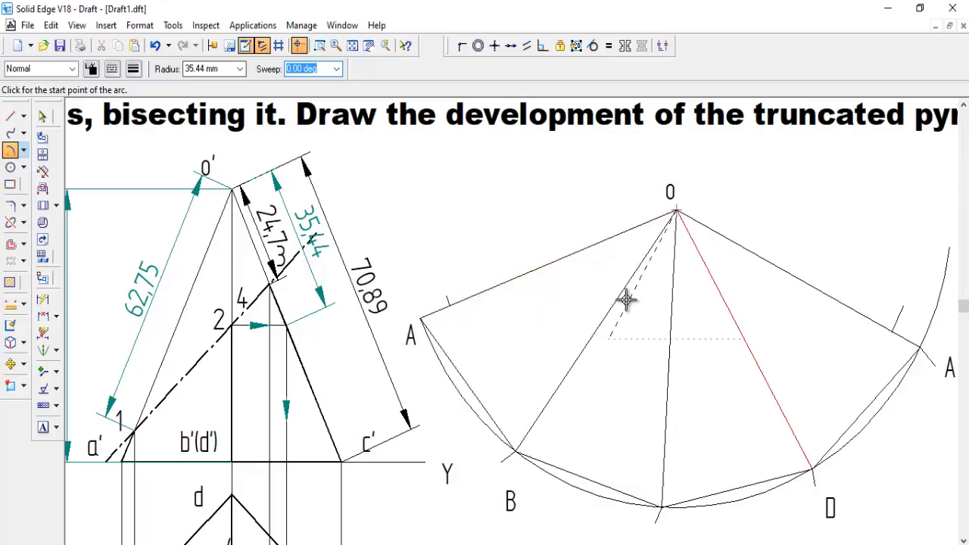
left_click(603, 316)
left_click(588, 314)
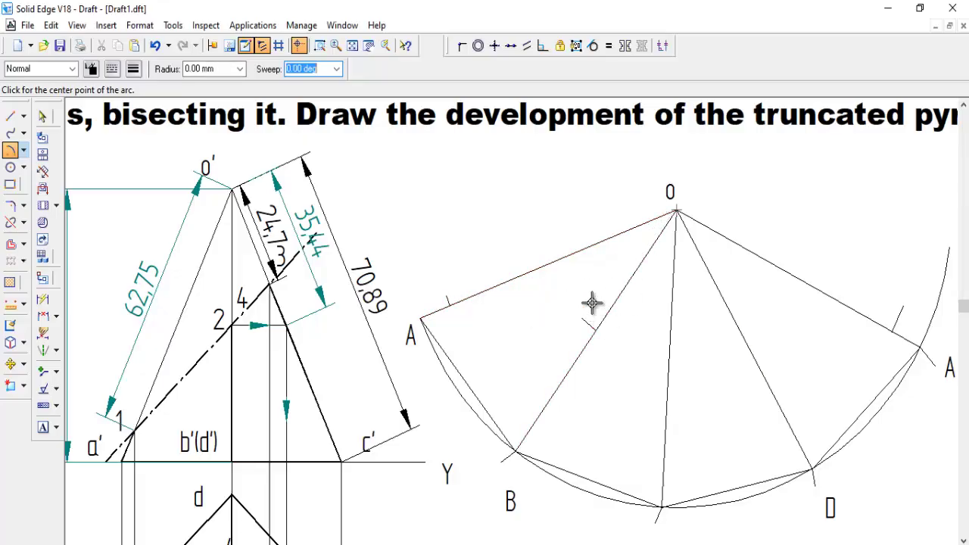
Strike a short 35.44 mm radius arc centred on apex O across edge OD of the development
left_click(678, 213)
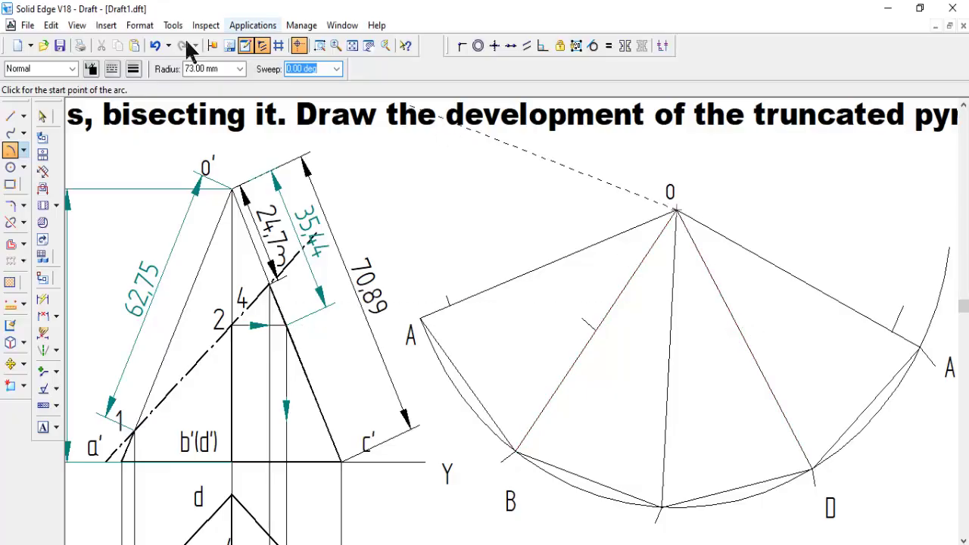
left_click(218, 68)
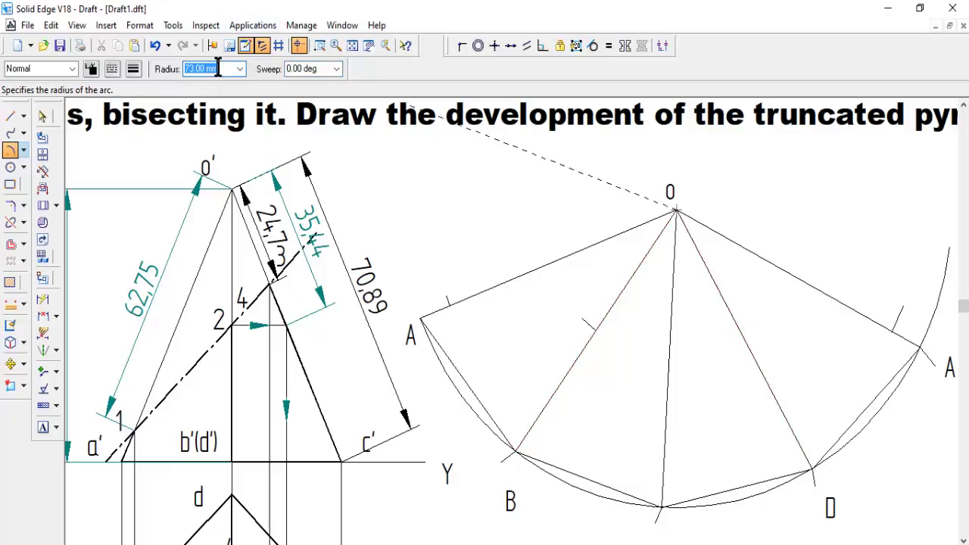
type("3")
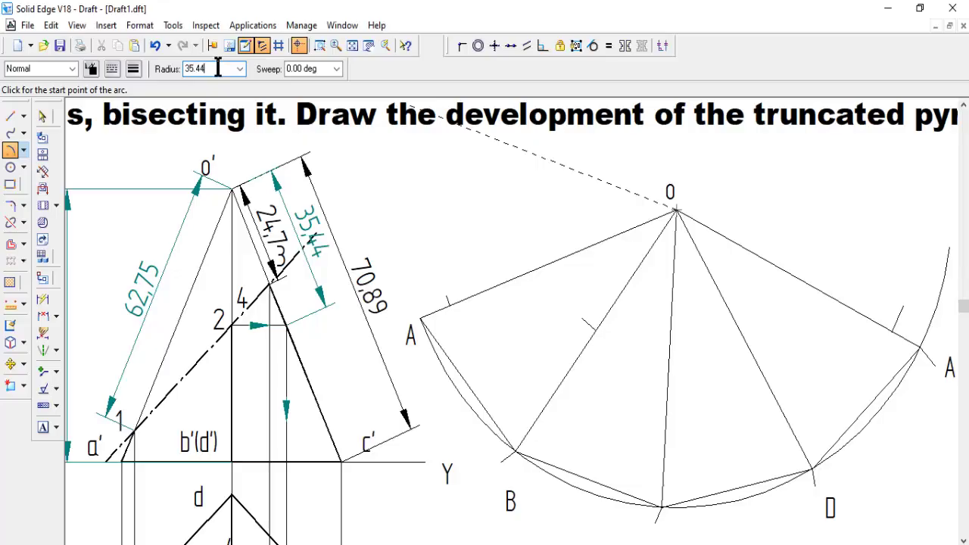
type("5.44")
key("Tab")
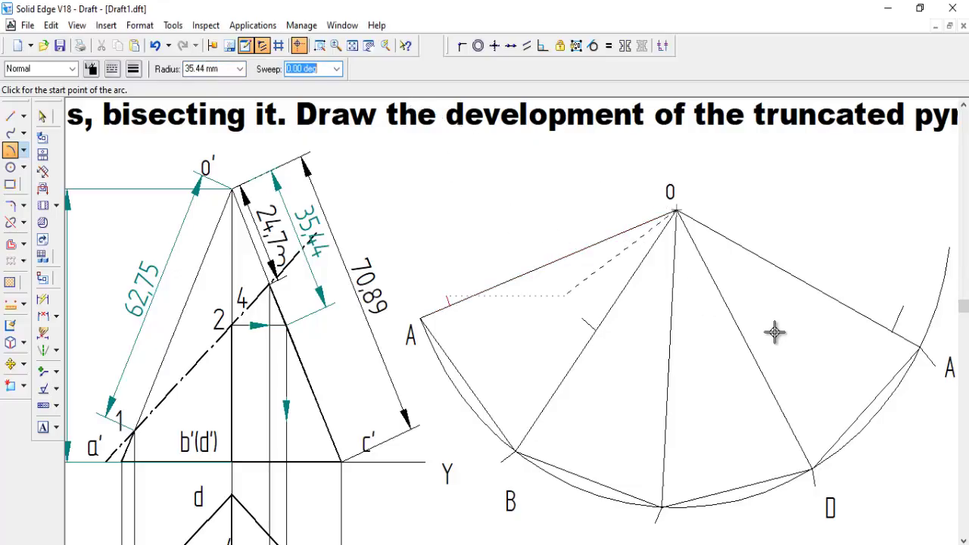
left_click(751, 351)
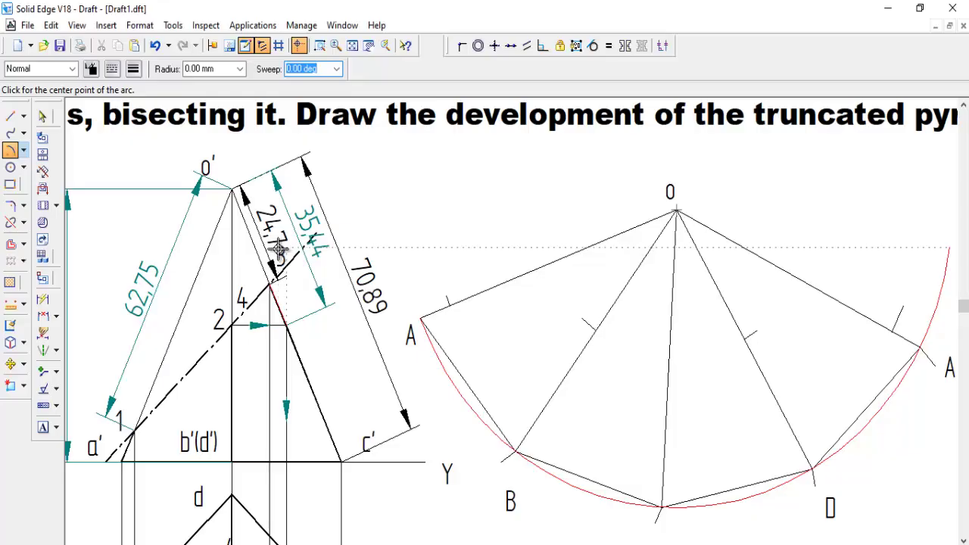
Strike a short 24.7 mm radius arc centred on apex O across edge OC of the development
left_click(677, 210)
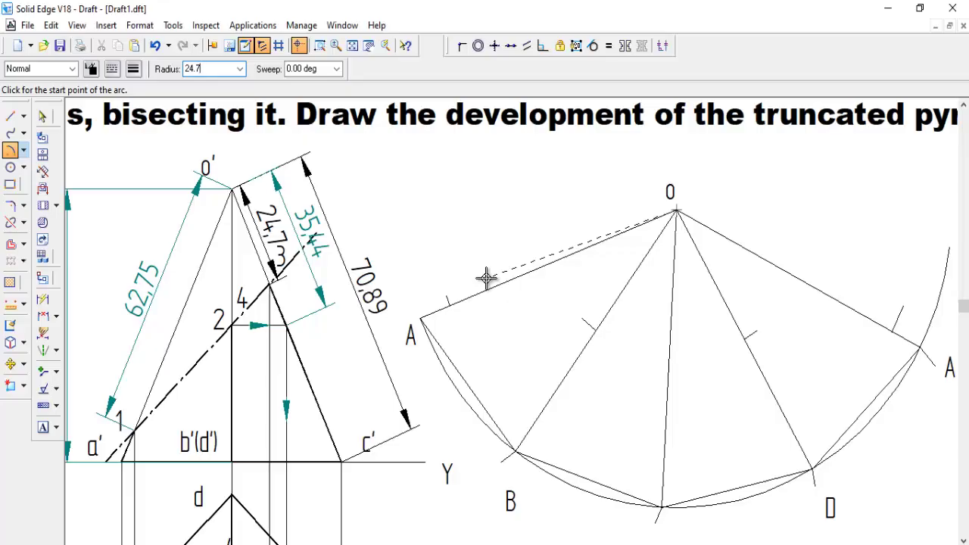
key("Tab")
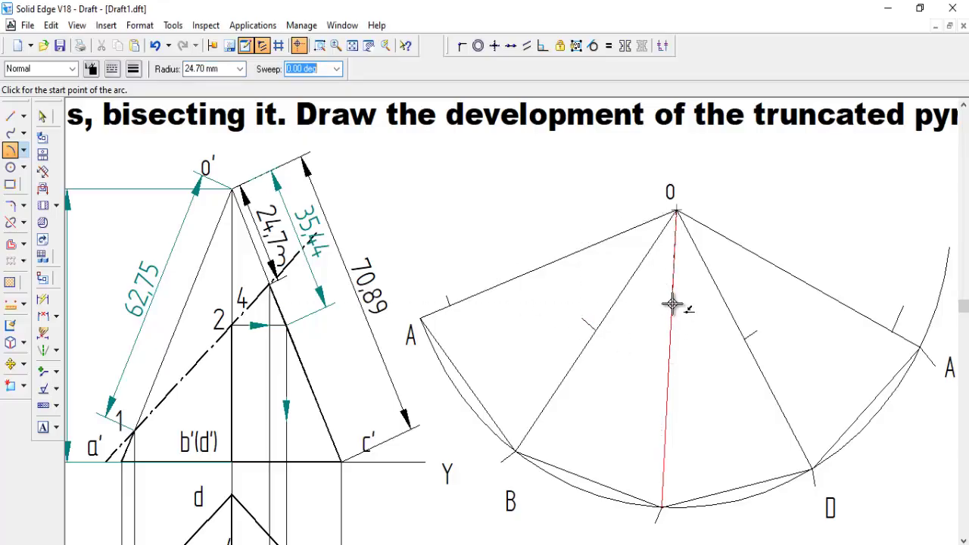
left_click(666, 304)
left_click(670, 306)
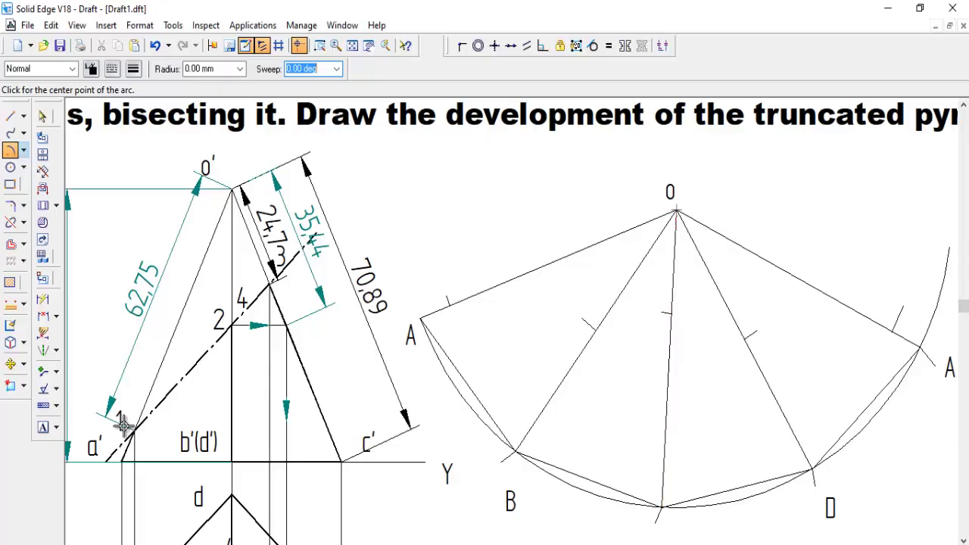
Label the arc marks on the development's edges 1, 2, 3, 4 and 1 in order from A round to A
left_click(42, 427)
left_click(439, 274)
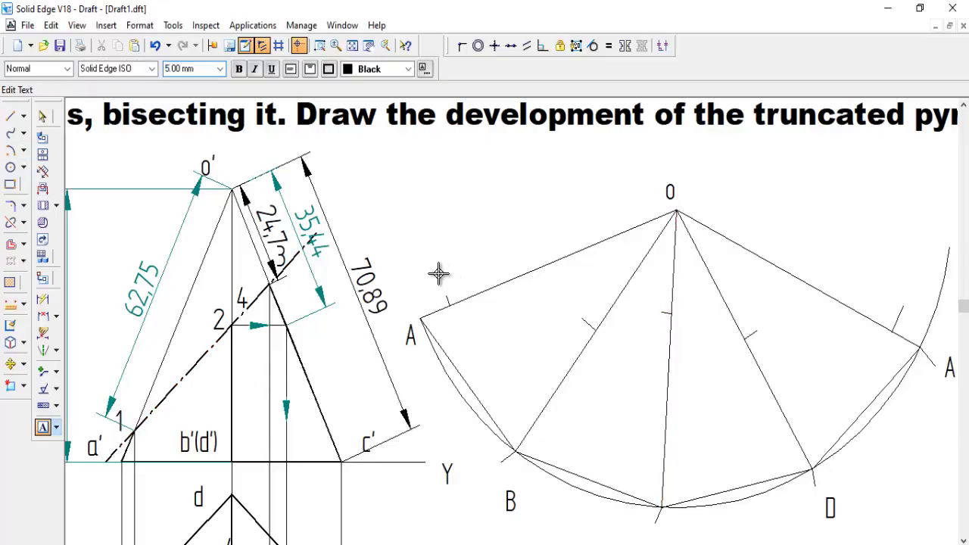
type("1")
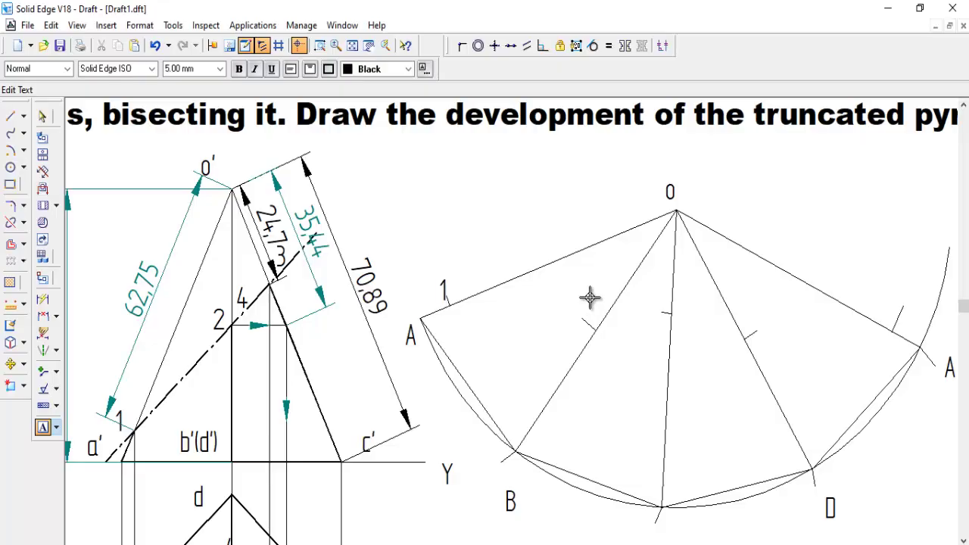
type("2")
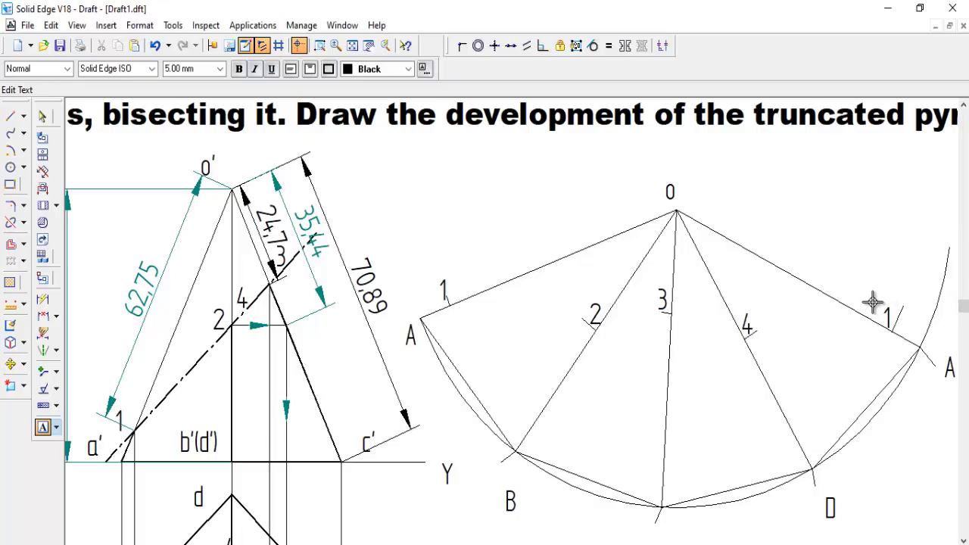
Draw the development's cut edge with Visible-style lines joining points 1, 2, 3, 4 and 1
left_click(11, 117)
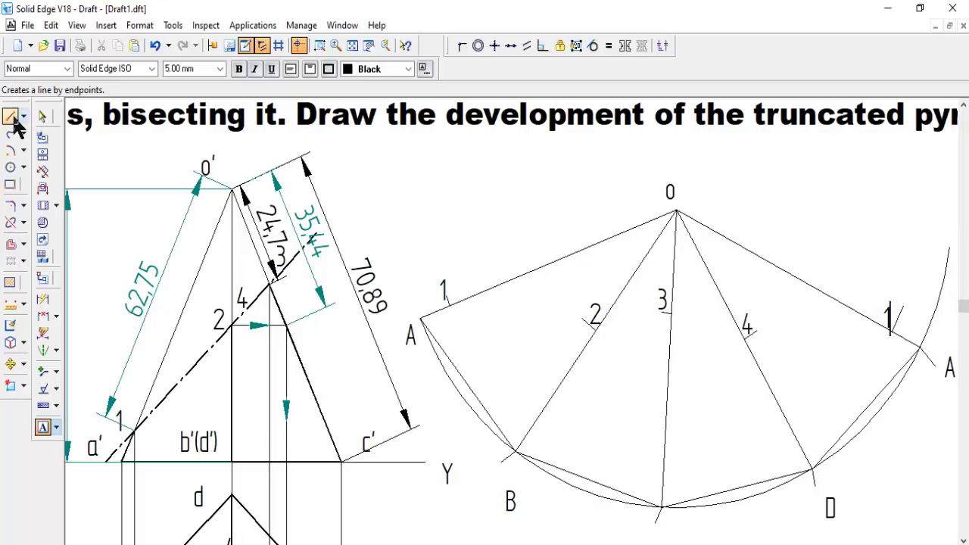
left_click(71, 69)
left_click(23, 183)
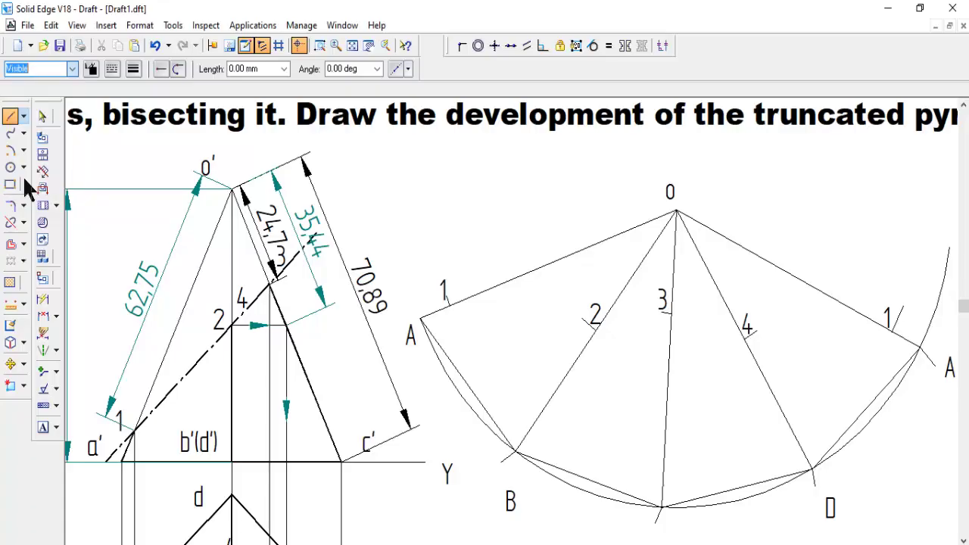
left_click(450, 305)
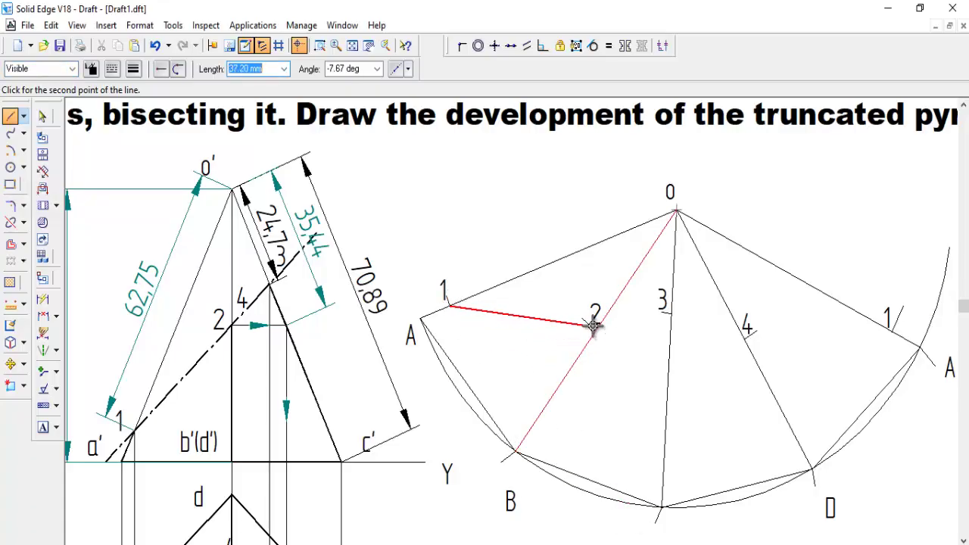
left_click(595, 331)
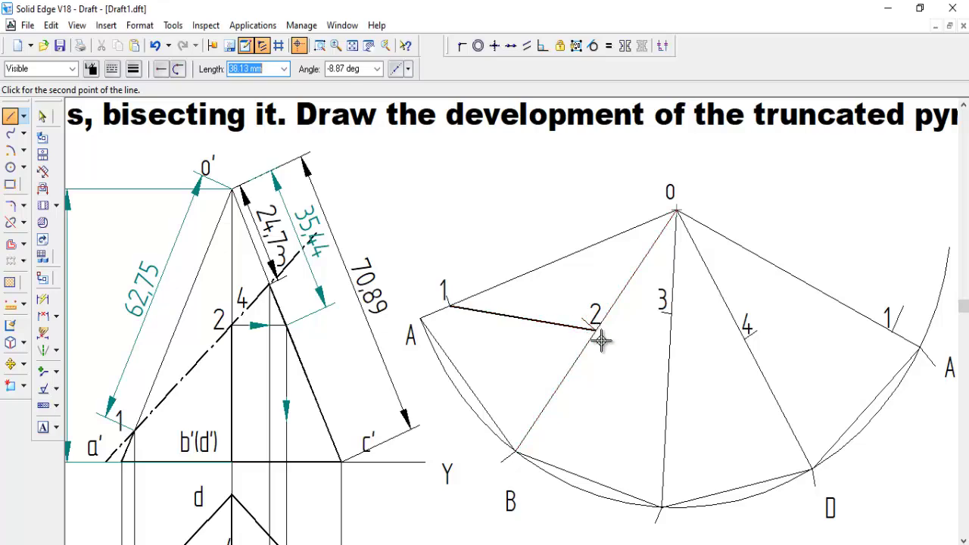
left_click(670, 315)
left_click(746, 338)
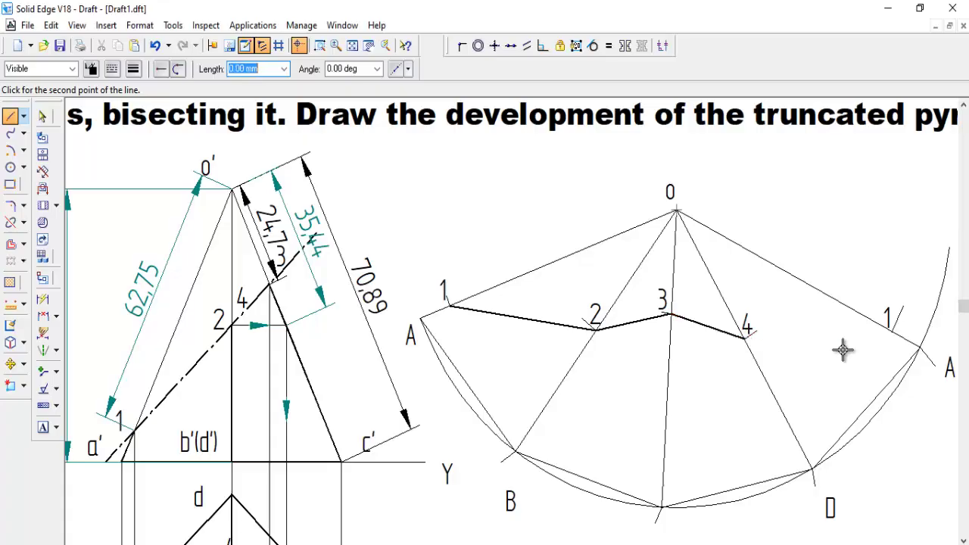
left_click(892, 332)
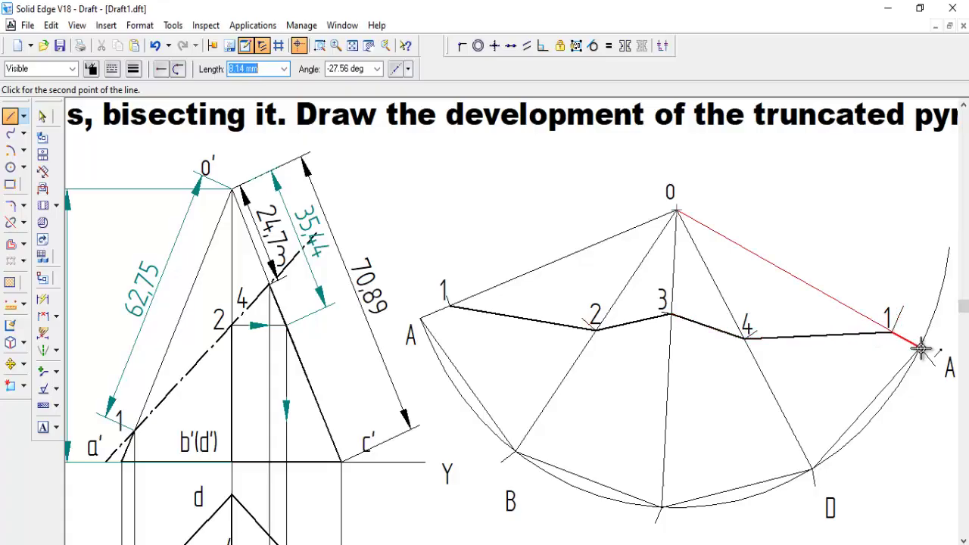
Close the truncated development's outline with Visible-style lines from end point 1 through A, D, C, B and A to the starting point 1
left_click(919, 348)
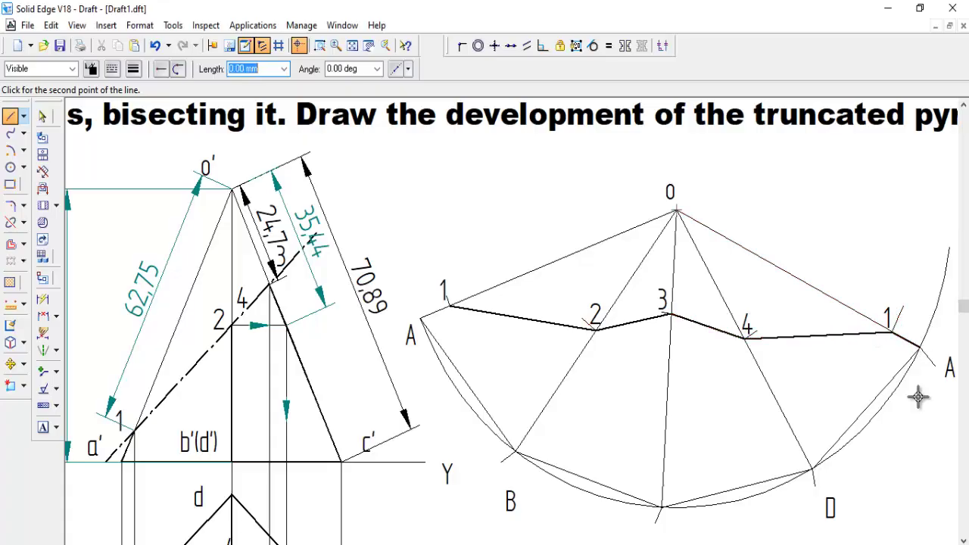
left_click(813, 472)
left_click(664, 506)
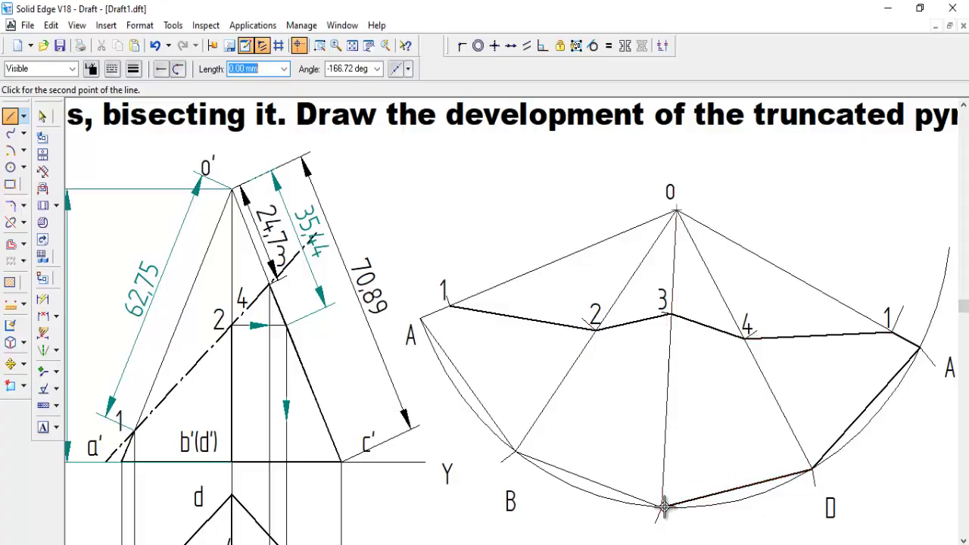
left_click(515, 452)
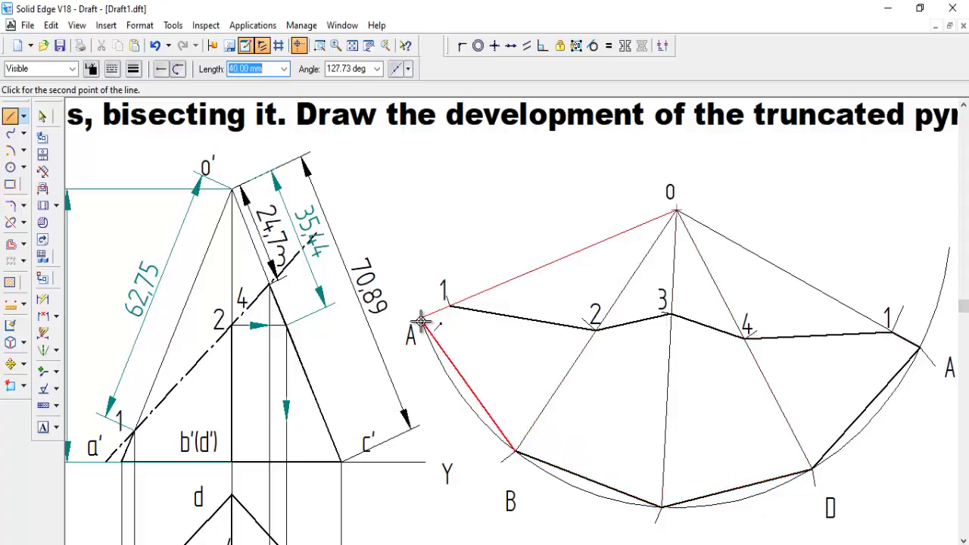
left_click(422, 321)
left_click(450, 306)
right_click(491, 339)
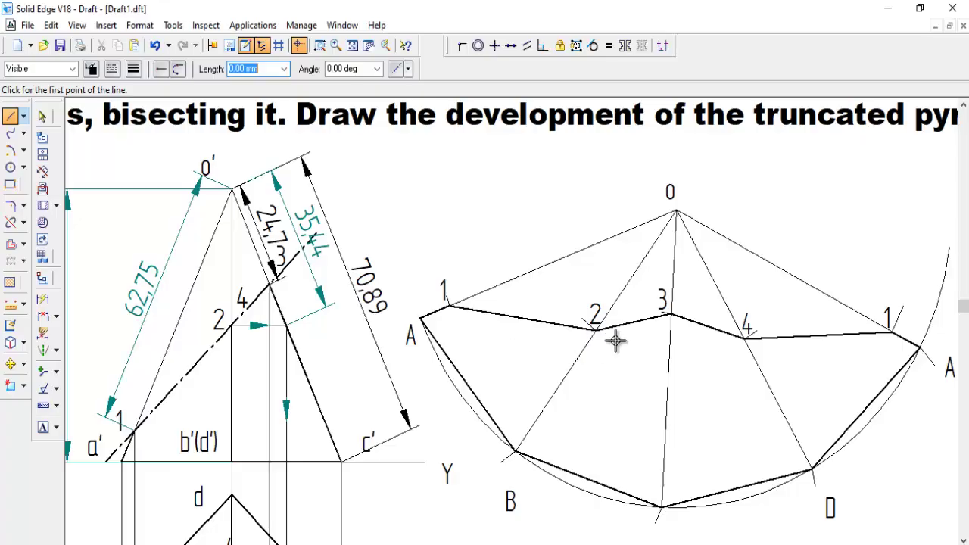
Draw the development's fold edges with Visible-style lines from 2 to B, 3 to C and 4 to D
left_click(595, 330)
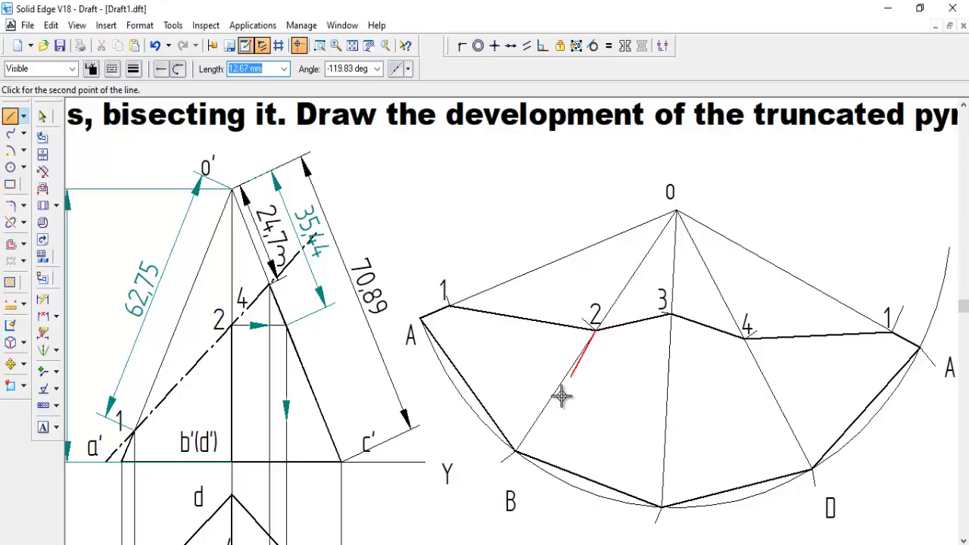
left_click(518, 453)
right_click(653, 353)
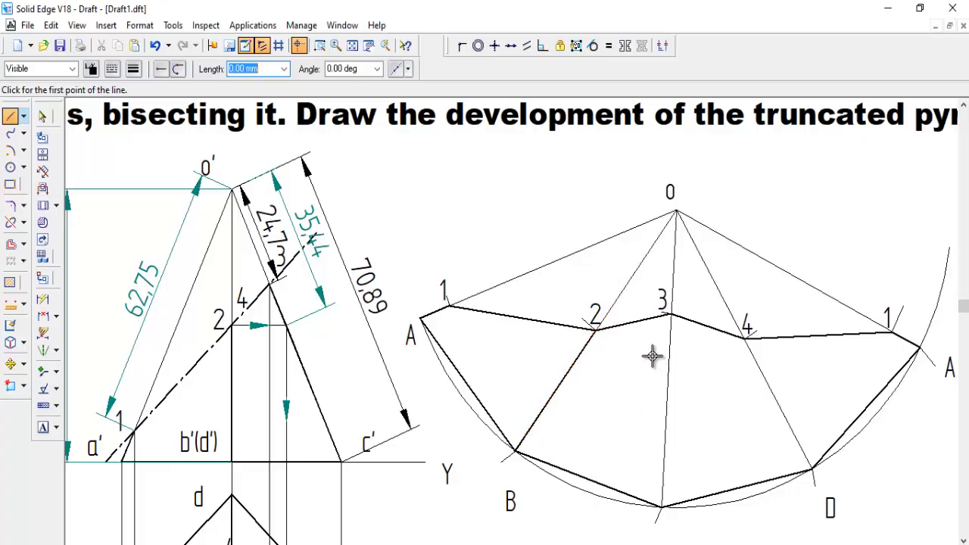
left_click(672, 316)
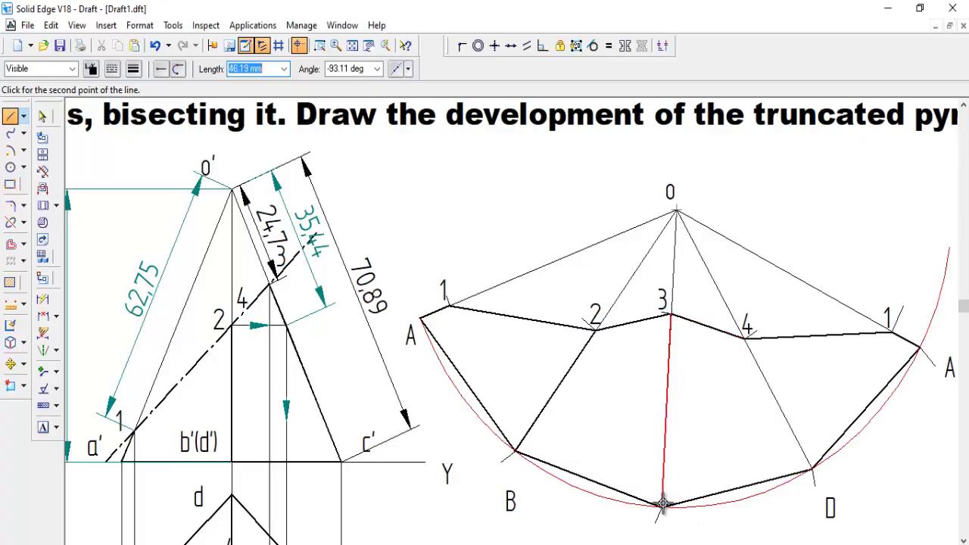
left_click(662, 504)
right_click(762, 363)
left_click(748, 338)
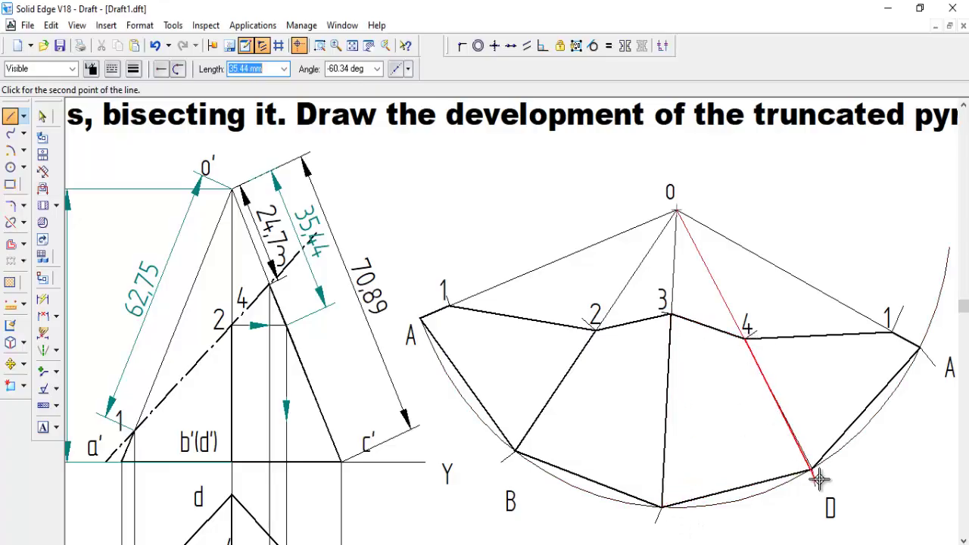
left_click(813, 471)
right_click(863, 375)
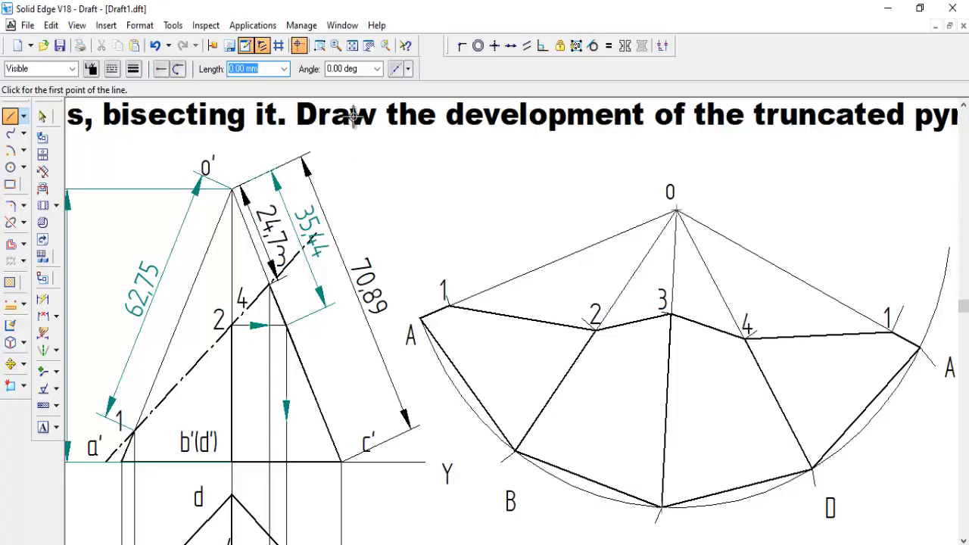
left_click(352, 47)
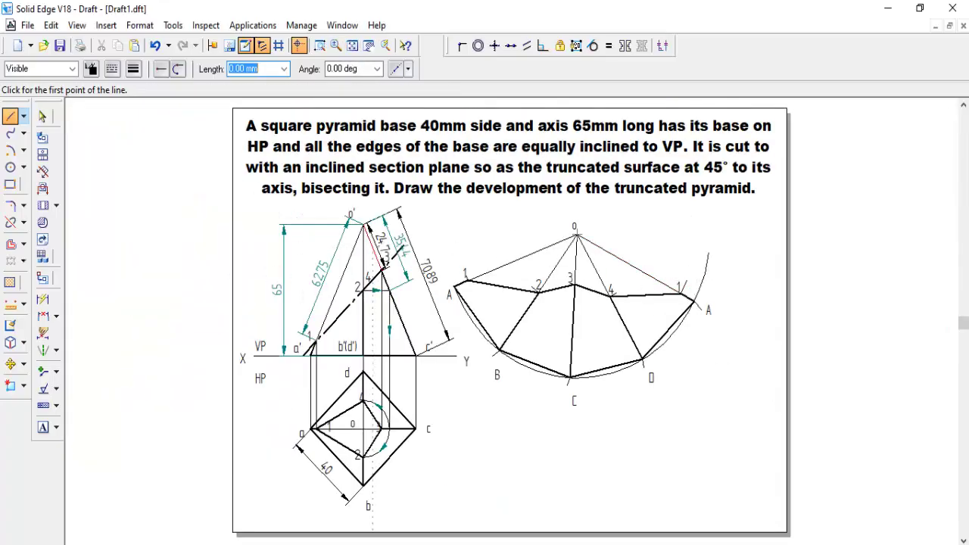